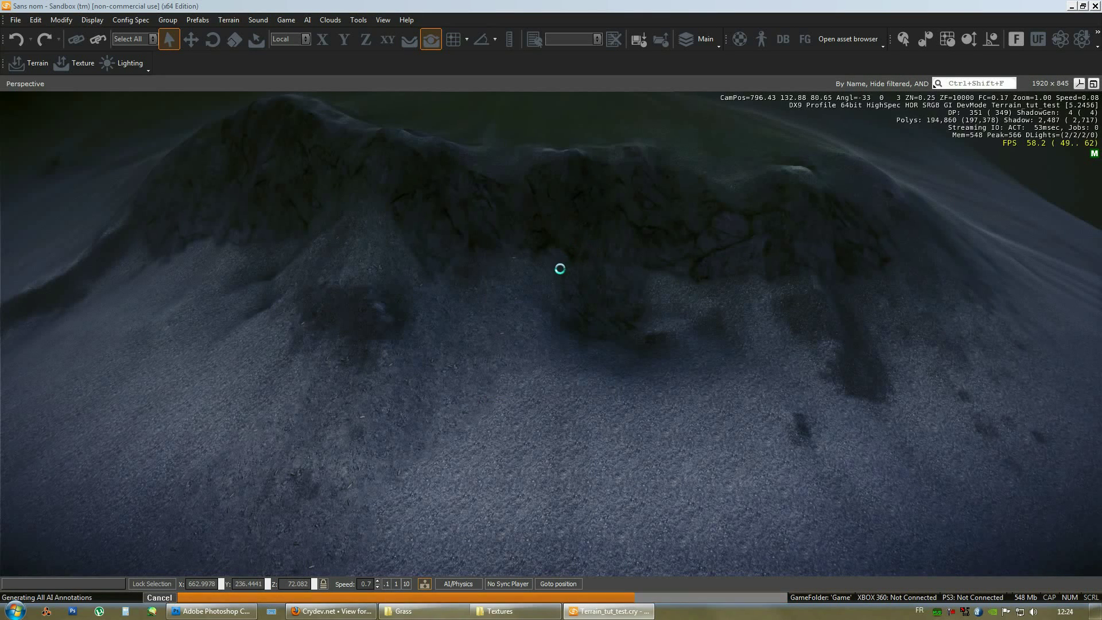
Save the current terrain level
{"action": "right_click_drag", "start_coordinate": [558, 328], "coordinate": [564, 332]}
{"action": "key", "text": "w"}
{"action": "left_click", "coordinate": [14, 20]}
{"action": "left_click", "coordinate": [26, 59]}
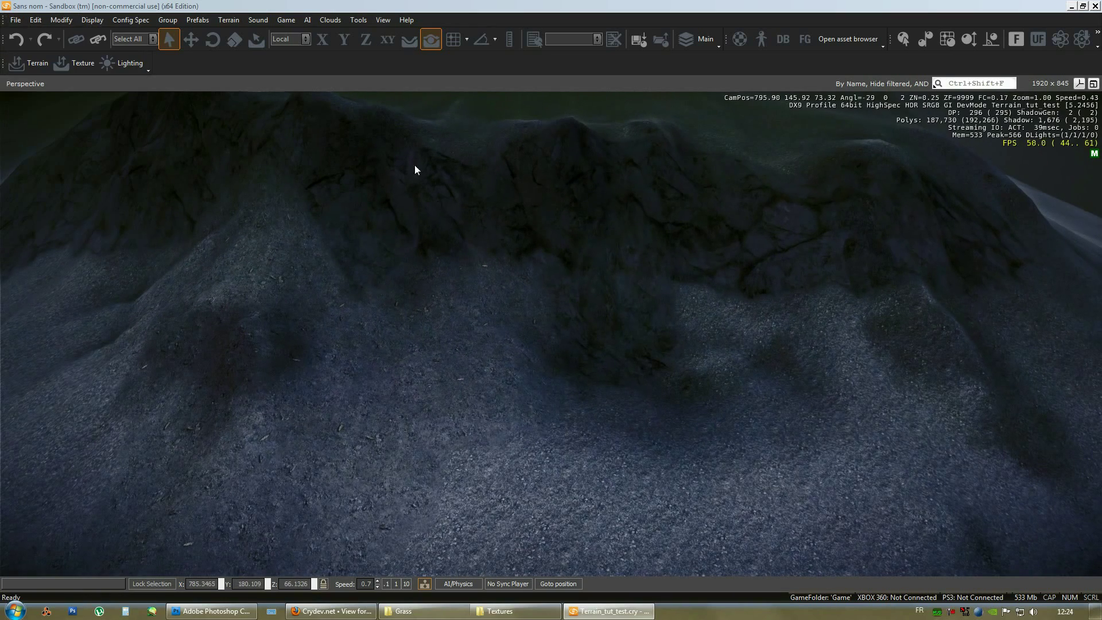
Show the RollupBar beside the perspective viewport
{"action": "left_click", "coordinate": [382, 20]}
{"action": "left_click", "coordinate": [399, 46]}
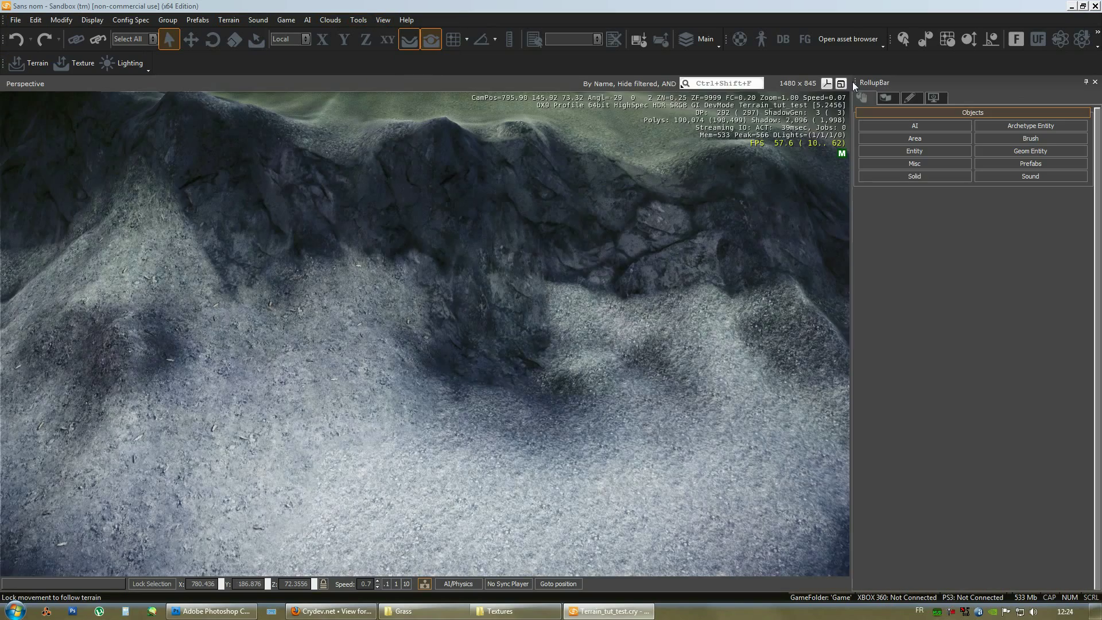
{"action": "right_click_drag", "start_coordinate": [624, 282], "coordinate": [670, 286]}
{"action": "key", "text": "s"}
{"action": "key", "text": "d"}
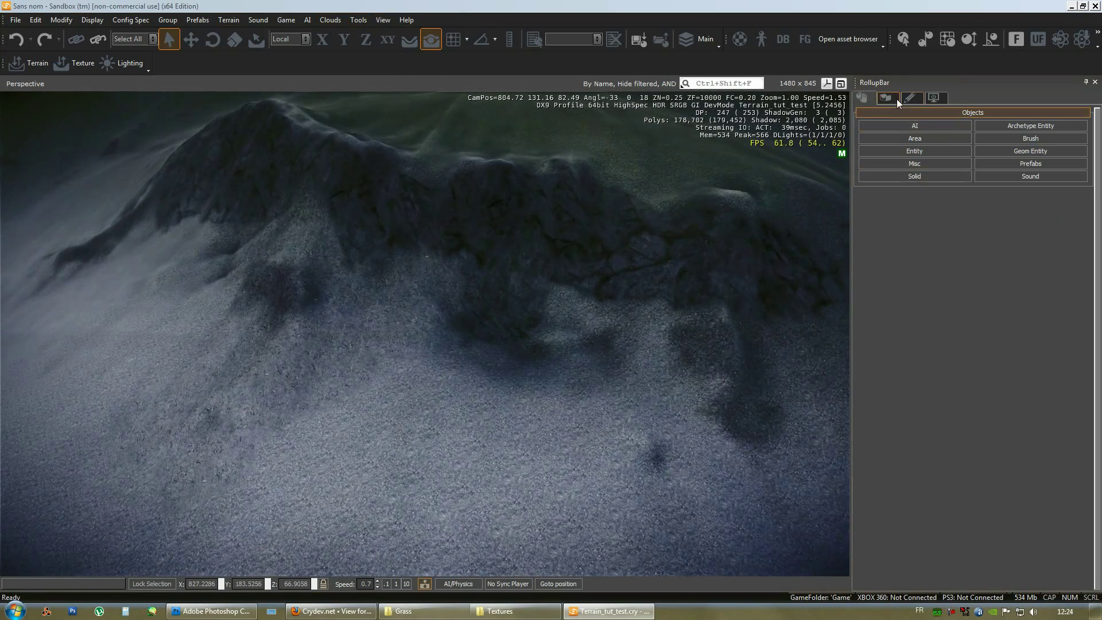
Start the terrain Layer Painter with brush hardness 0 and choose the Leaves_dusty_01 layer
{"action": "left_click", "coordinate": [894, 99]}
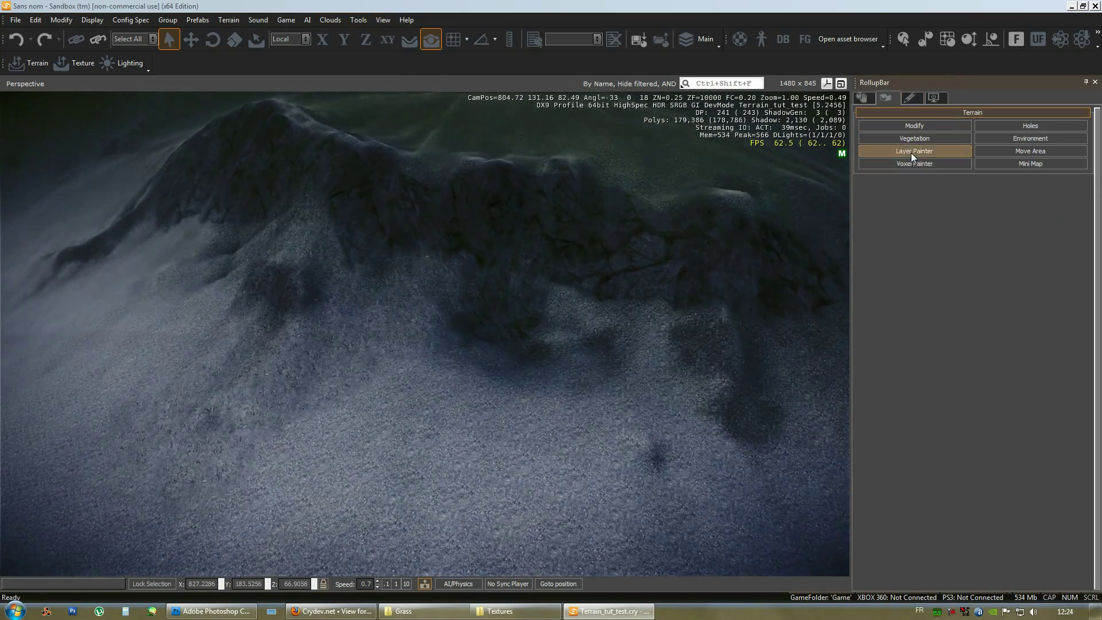
{"action": "left_click", "coordinate": [911, 153]}
{"action": "double_click", "coordinate": [946, 238]}
{"action": "type", "text": "0"}
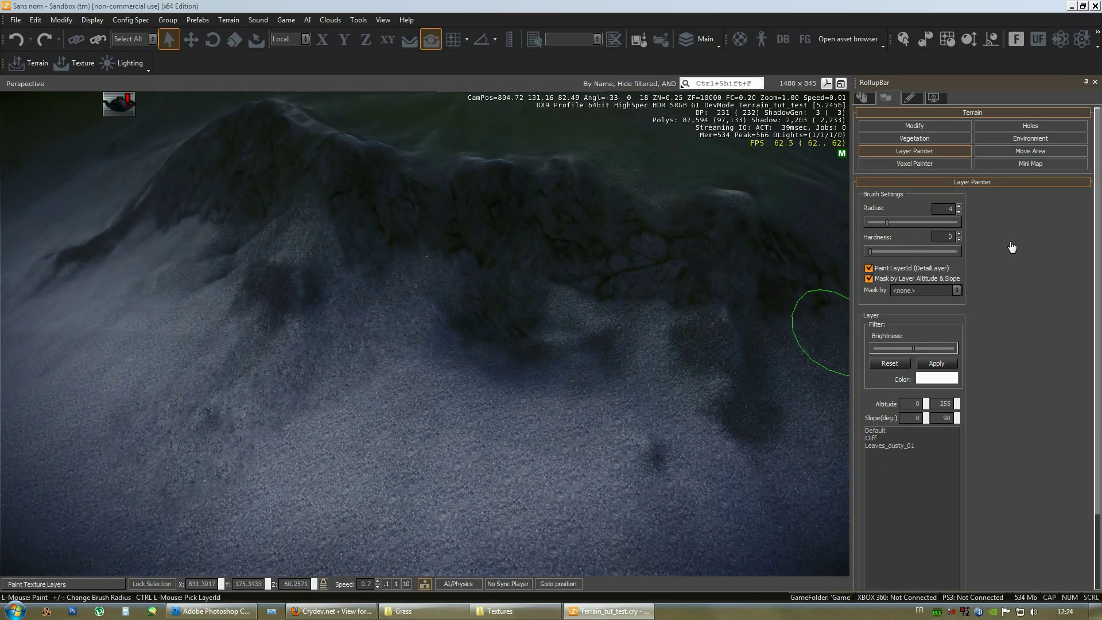
{"action": "left_click", "coordinate": [874, 446]}
Paint the Leaves_dusty_01 layer in several strokes over the slope below the dark cliff
{"action": "key", "text": "w"}
{"action": "right_click_drag", "start_coordinate": [457, 396], "coordinate": [458, 398]}
{"action": "key", "text": "w"}
{"action": "key", "text": "d"}
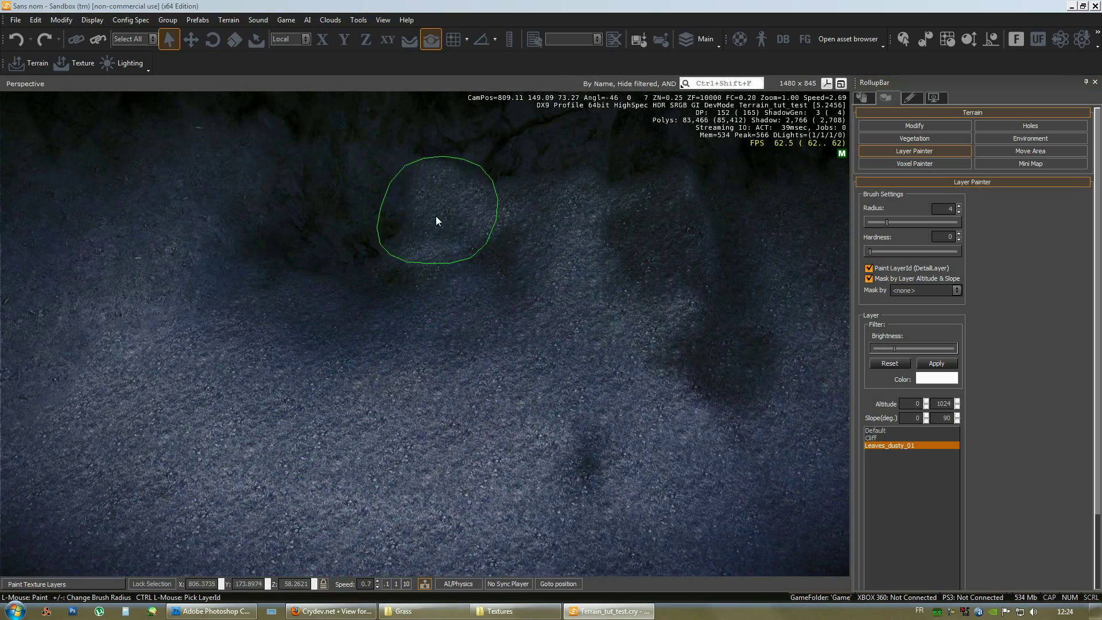
{"action": "mouse_move", "coordinate": [437, 220]}
{"action": "left_mouse_down"}
{"action": "mouse_move", "coordinate": [625, 229]}
{"action": "mouse_move", "coordinate": [494, 422]}
{"action": "mouse_move", "coordinate": [227, 395]}
{"action": "mouse_move", "coordinate": [381, 353]}
{"action": "left_mouse_up"}
{"action": "right_click_drag", "start_coordinate": [381, 352], "coordinate": [382, 352]}
{"action": "key", "text": "s"}
{"action": "mouse_move", "coordinate": [487, 355]}
{"action": "left_mouse_down"}
{"action": "mouse_move", "coordinate": [405, 316]}
{"action": "mouse_move", "coordinate": [423, 385]}
{"action": "mouse_move", "coordinate": [474, 436]}
{"action": "left_mouse_up"}
{"action": "key", "text": "w"}
{"action": "right_click_drag", "start_coordinate": [474, 435], "coordinate": [459, 442]}
{"action": "key", "text": "d"}
{"action": "mouse_move", "coordinate": [515, 353]}
{"action": "right_mouse_down"}
{"action": "mouse_move", "coordinate": [622, 354]}
{"action": "mouse_move", "coordinate": [438, 339]}
{"action": "right_mouse_up"}
{"action": "mouse_move", "coordinate": [439, 344]}
{"action": "left_mouse_down"}
{"action": "mouse_move", "coordinate": [390, 259]}
{"action": "mouse_move", "coordinate": [175, 321]}
{"action": "mouse_move", "coordinate": [537, 400]}
{"action": "mouse_move", "coordinate": [620, 371]}
{"action": "mouse_move", "coordinate": [503, 394]}
{"action": "mouse_move", "coordinate": [172, 400]}
{"action": "mouse_move", "coordinate": [170, 444]}
{"action": "mouse_move", "coordinate": [418, 370]}
{"action": "left_mouse_up"}
{"action": "right_click_drag", "start_coordinate": [419, 366], "coordinate": [459, 372]}
{"action": "key", "text": "w"}
{"action": "mouse_move", "coordinate": [459, 371]}
{"action": "left_mouse_down"}
{"action": "mouse_move", "coordinate": [383, 413]}
{"action": "mouse_move", "coordinate": [249, 412]}
{"action": "left_mouse_up"}
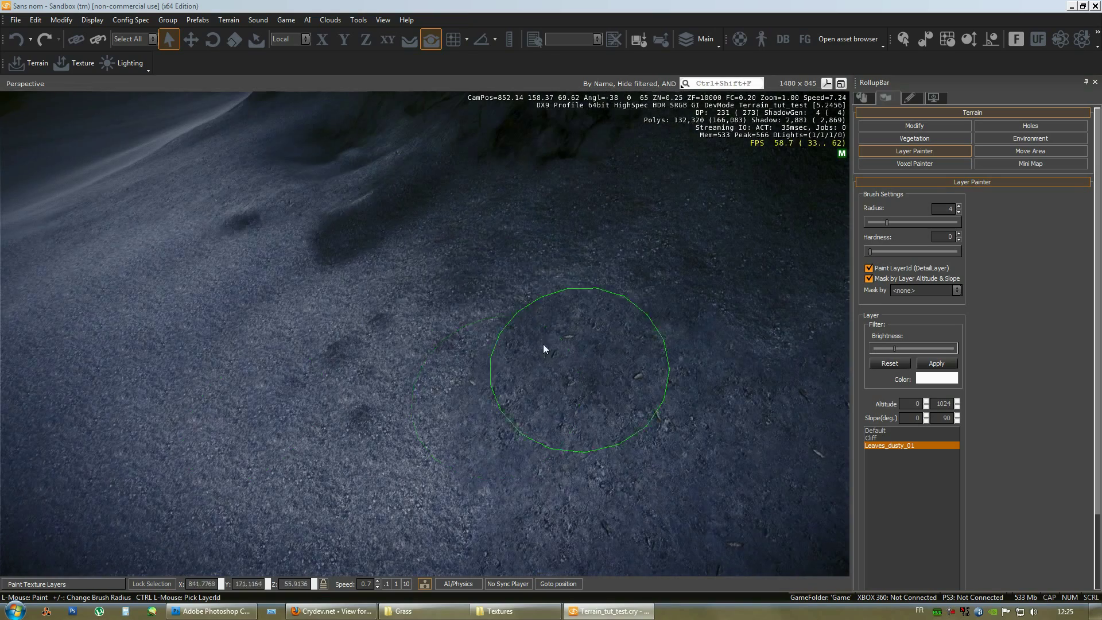
{"action": "mouse_move", "coordinate": [543, 343]}
{"action": "left_mouse_down"}
{"action": "mouse_move", "coordinate": [336, 333]}
{"action": "mouse_move", "coordinate": [119, 414]}
{"action": "mouse_move", "coordinate": [463, 384]}
{"action": "left_mouse_up"}
Examine the painted ground texture on the slope from close up and from several angles
{"action": "right_click_drag", "start_coordinate": [462, 384], "coordinate": [442, 385]}
{"action": "key", "text": "s"}
{"action": "right_click_drag", "start_coordinate": [625, 322], "coordinate": [586, 321]}
{"action": "mouse_move", "coordinate": [373, 426]}
{"action": "right_mouse_down"}
{"action": "mouse_move", "coordinate": [398, 459]}
{"action": "mouse_move", "coordinate": [432, 324]}
{"action": "mouse_move", "coordinate": [429, 407]}
{"action": "mouse_move", "coordinate": [498, 372]}
{"action": "right_mouse_up"}
{"action": "key", "text": "a"}
{"action": "key", "text": "w"}
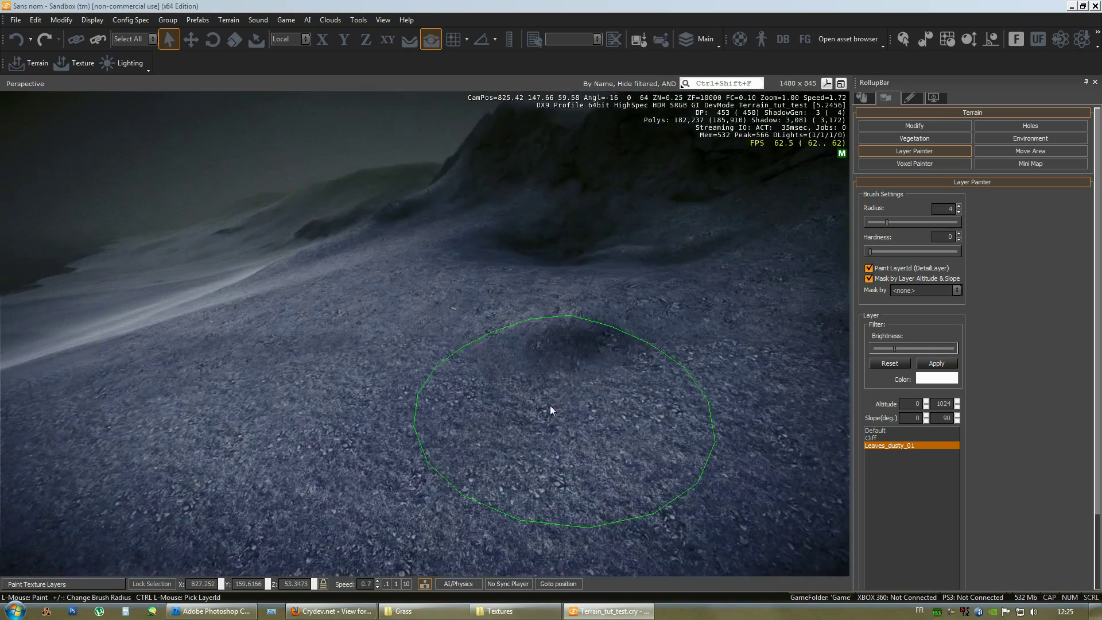
{"action": "right_click_drag", "start_coordinate": [550, 405], "coordinate": [555, 385]}
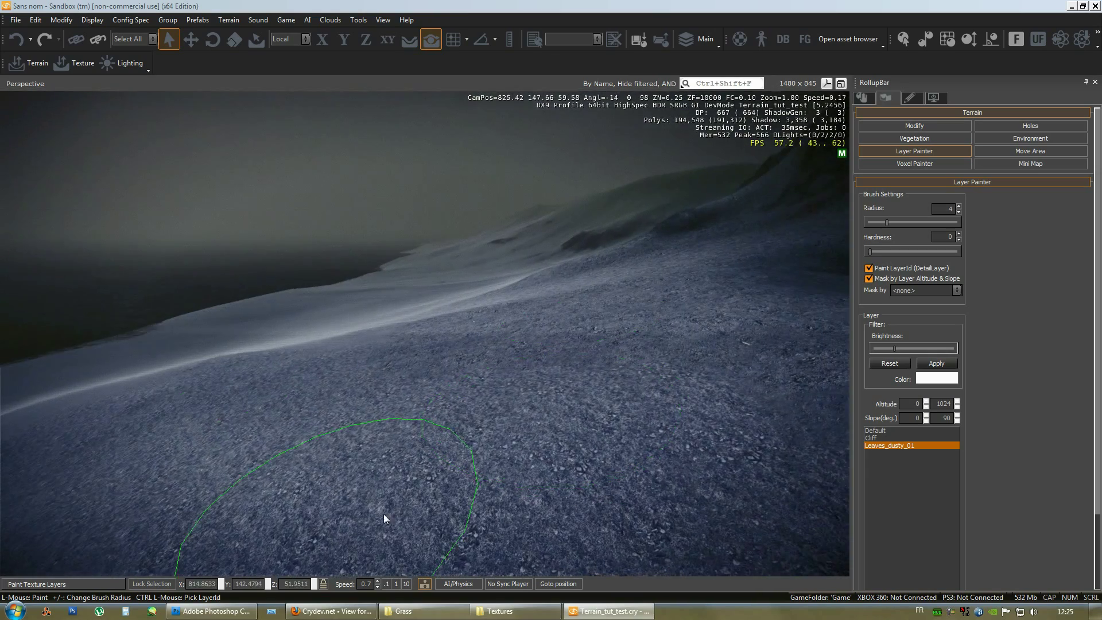
{"action": "right_click_drag", "start_coordinate": [542, 466], "coordinate": [541, 467]}
{"action": "key", "text": "s"}
{"action": "key", "text": "a"}
{"action": "key", "text": "s"}
{"action": "mouse_move", "coordinate": [498, 436]}
{"action": "right_mouse_down"}
{"action": "mouse_move", "coordinate": [507, 437]}
{"action": "mouse_move", "coordinate": [498, 436]}
{"action": "right_mouse_up"}
{"action": "key", "text": "s"}
{"action": "right_click_drag", "start_coordinate": [550, 372], "coordinate": [551, 372]}
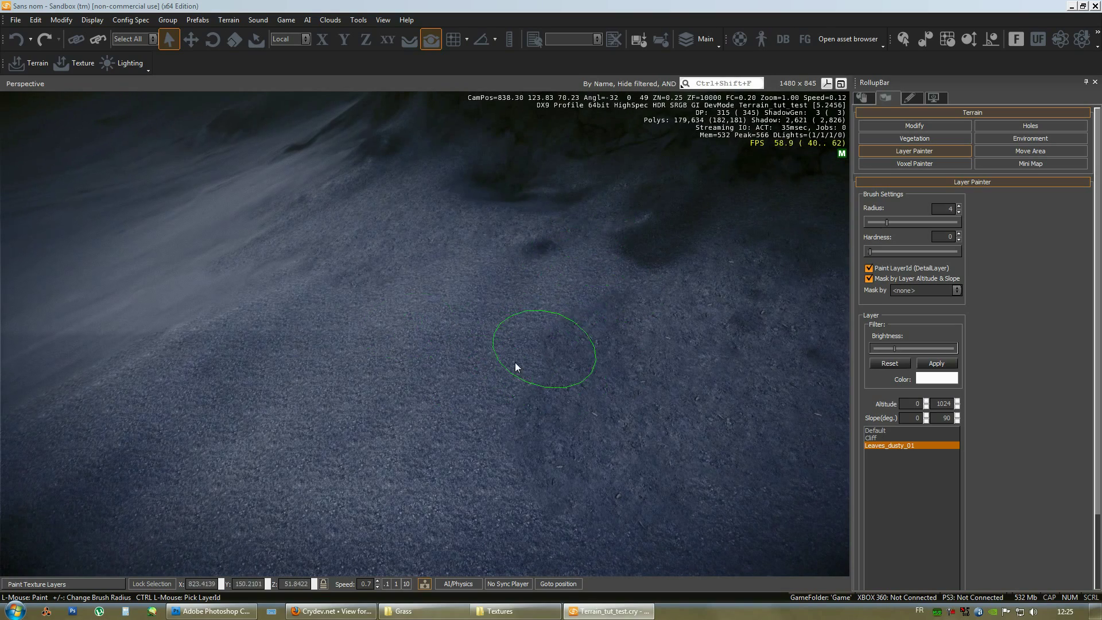
{"action": "mouse_move", "coordinate": [474, 367]}
{"action": "right_mouse_down"}
{"action": "mouse_move", "coordinate": [480, 353]}
{"action": "mouse_move", "coordinate": [505, 371]}
{"action": "right_mouse_up"}
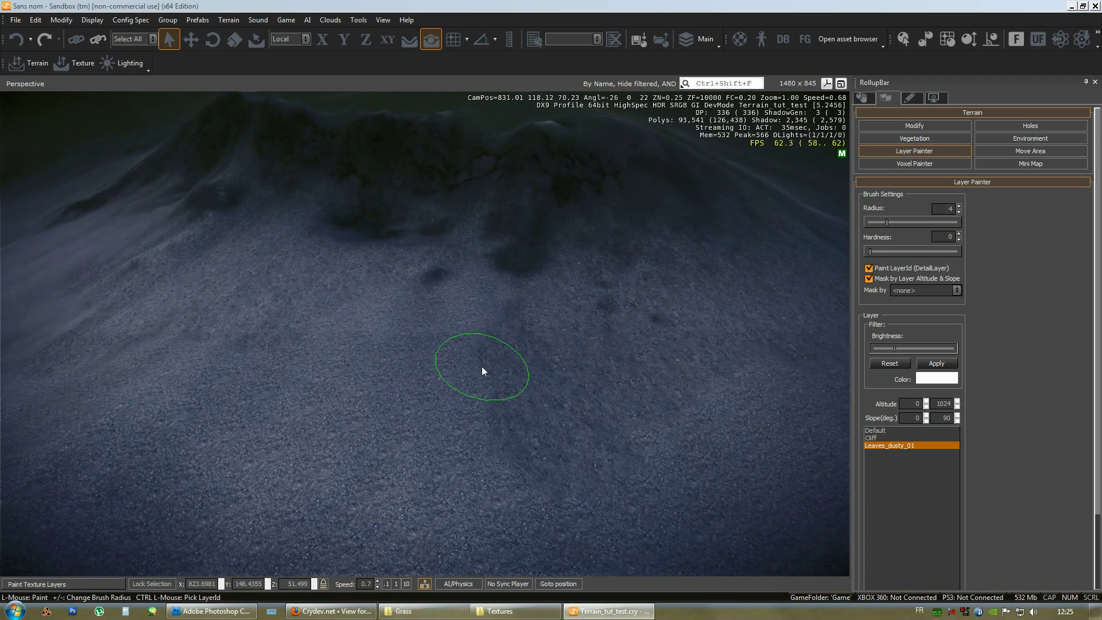
{"action": "right_click_drag", "start_coordinate": [481, 361], "coordinate": [482, 363]}
{"action": "key", "text": "w"}
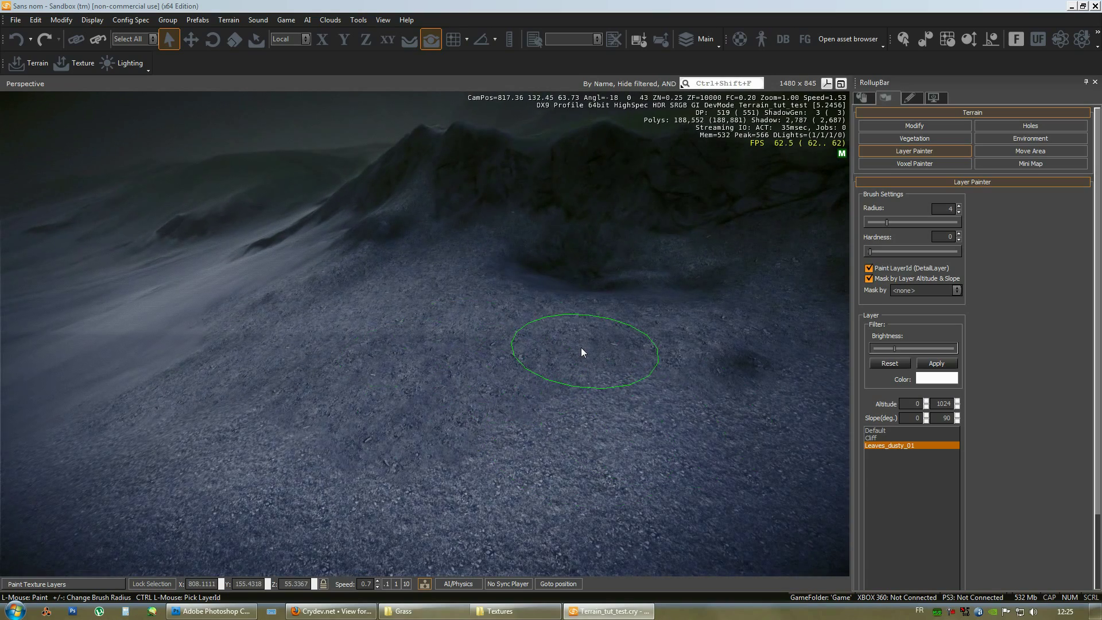
{"action": "right_click_drag", "start_coordinate": [581, 347], "coordinate": [582, 347]}
{"action": "key", "text": "d"}
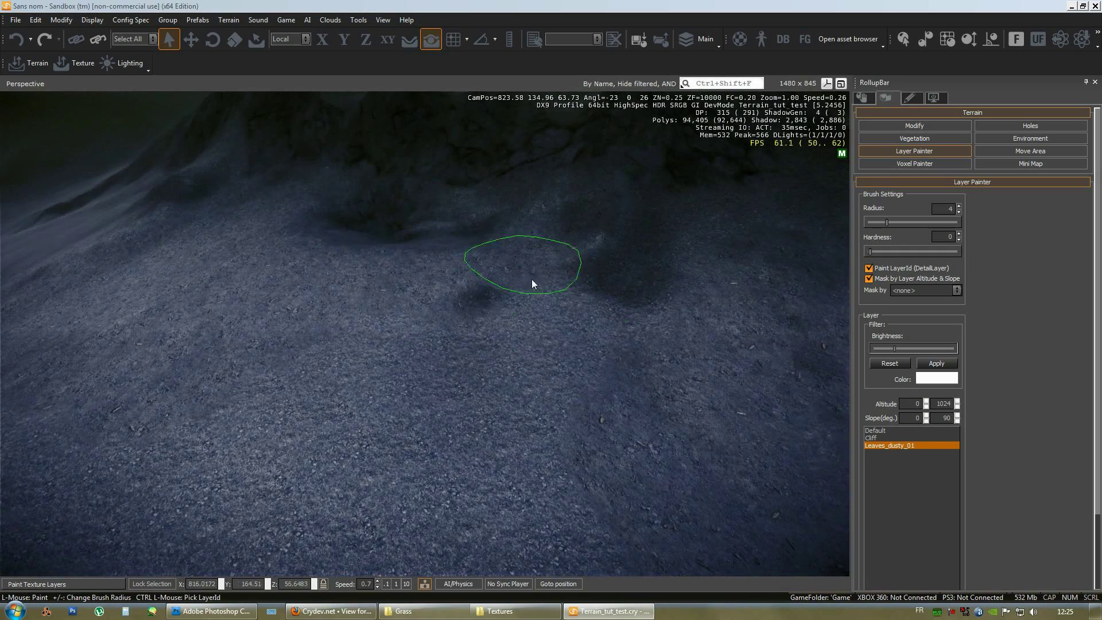
{"action": "right_click_drag", "start_coordinate": [536, 301], "coordinate": [528, 258]}
{"action": "right_click_drag", "start_coordinate": [577, 368], "coordinate": [452, 229]}
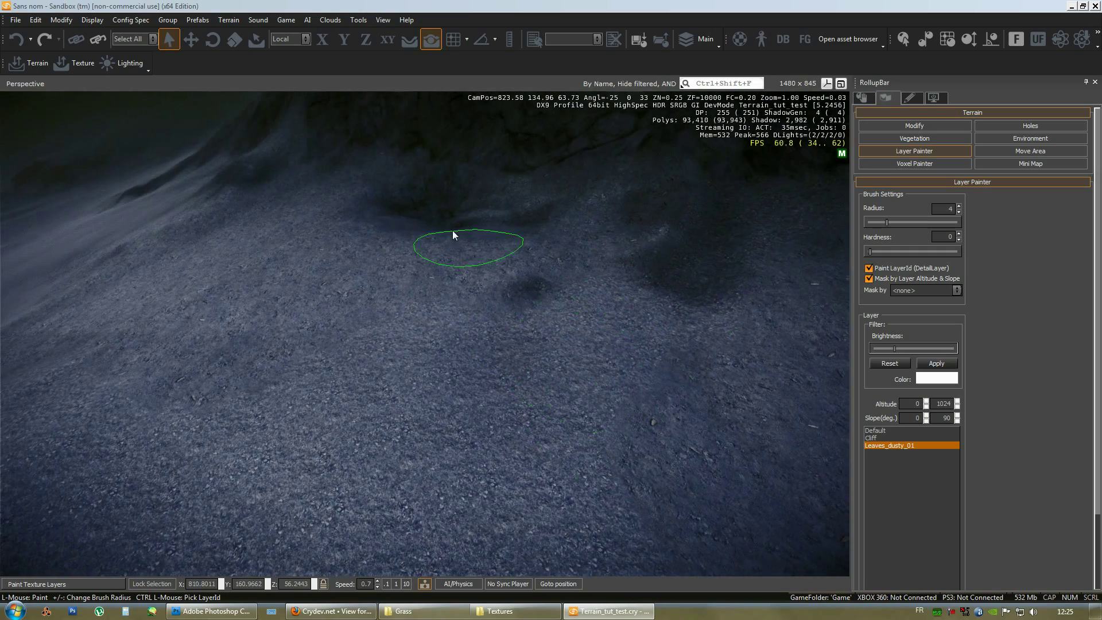
{"action": "right_click_drag", "start_coordinate": [635, 348], "coordinate": [634, 347]}
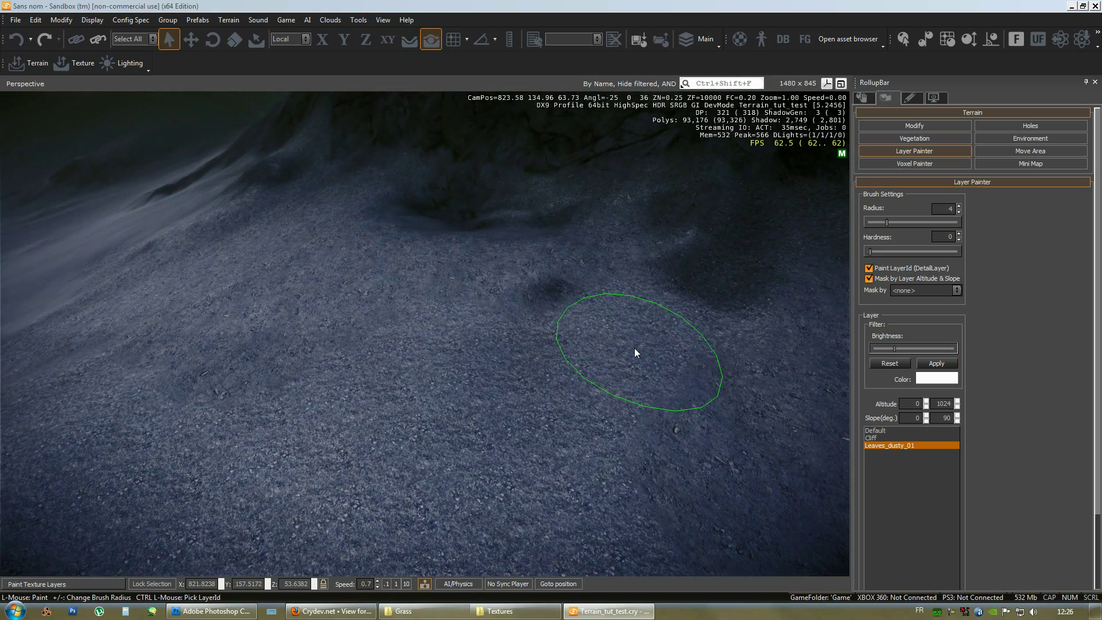
{"action": "mouse_move", "coordinate": [504, 303]}
{"action": "right_mouse_down"}
{"action": "mouse_move", "coordinate": [573, 337]}
{"action": "mouse_move", "coordinate": [637, 214]}
{"action": "right_mouse_up"}
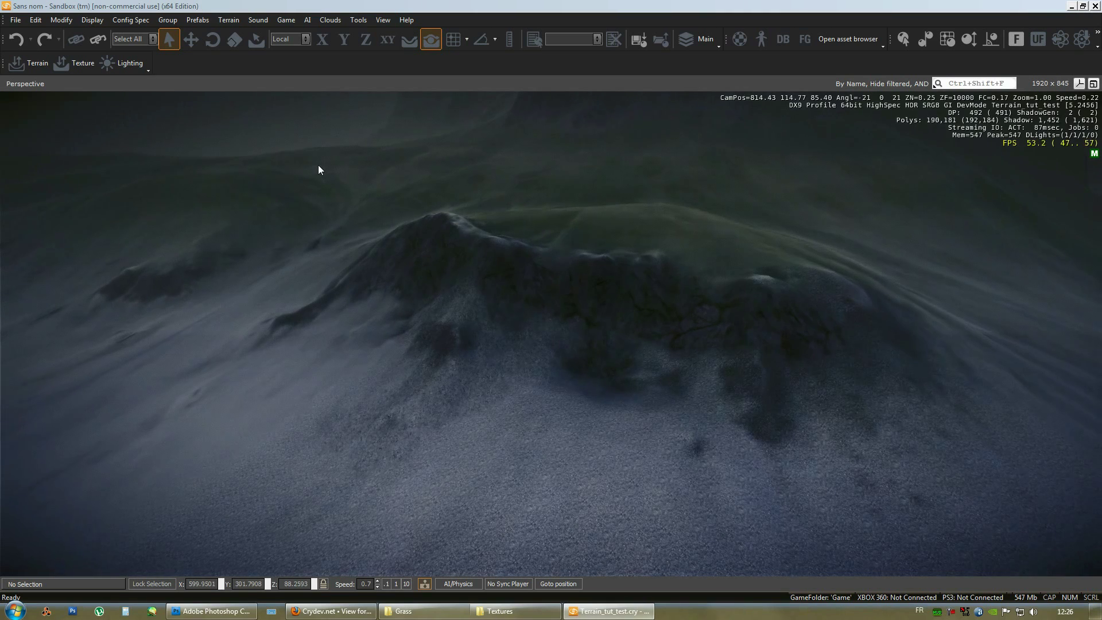
Examine the whole hill and the distant mountains in the enlarged viewport
{"action": "right_click_drag", "start_coordinate": [464, 237], "coordinate": [464, 237]}
{"action": "right_click_drag", "start_coordinate": [562, 315], "coordinate": [562, 314]}
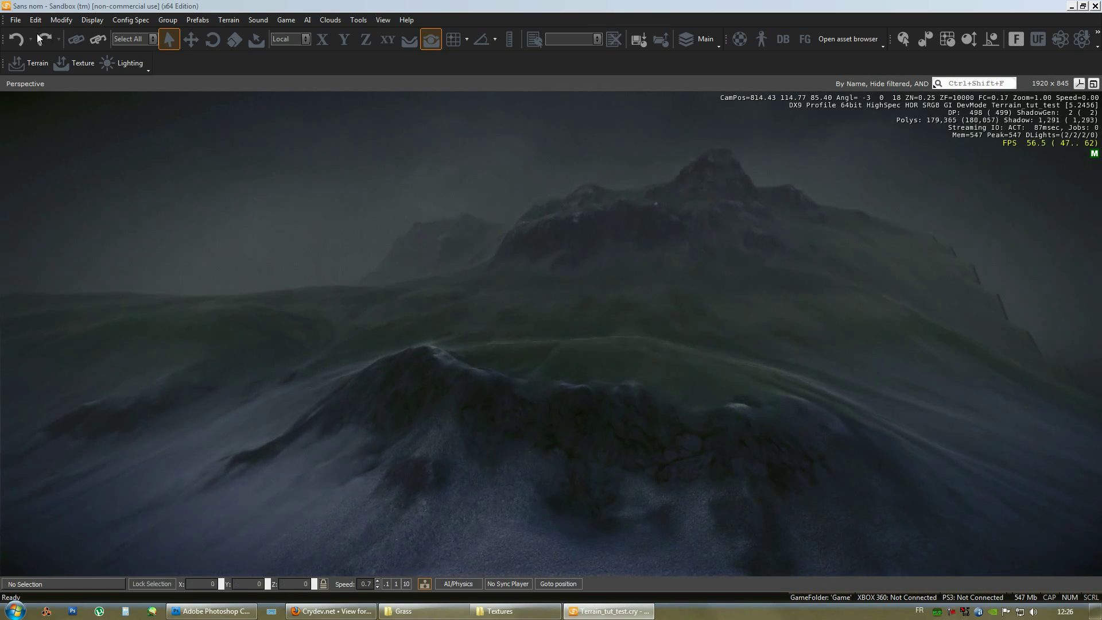
{"action": "left_click", "coordinate": [15, 19]}
{"action": "left_click", "coordinate": [117, 12]}
{"action": "right_click_drag", "start_coordinate": [428, 281], "coordinate": [547, 336]}
{"action": "right_click_drag", "start_coordinate": [708, 220], "coordinate": [615, 229]}
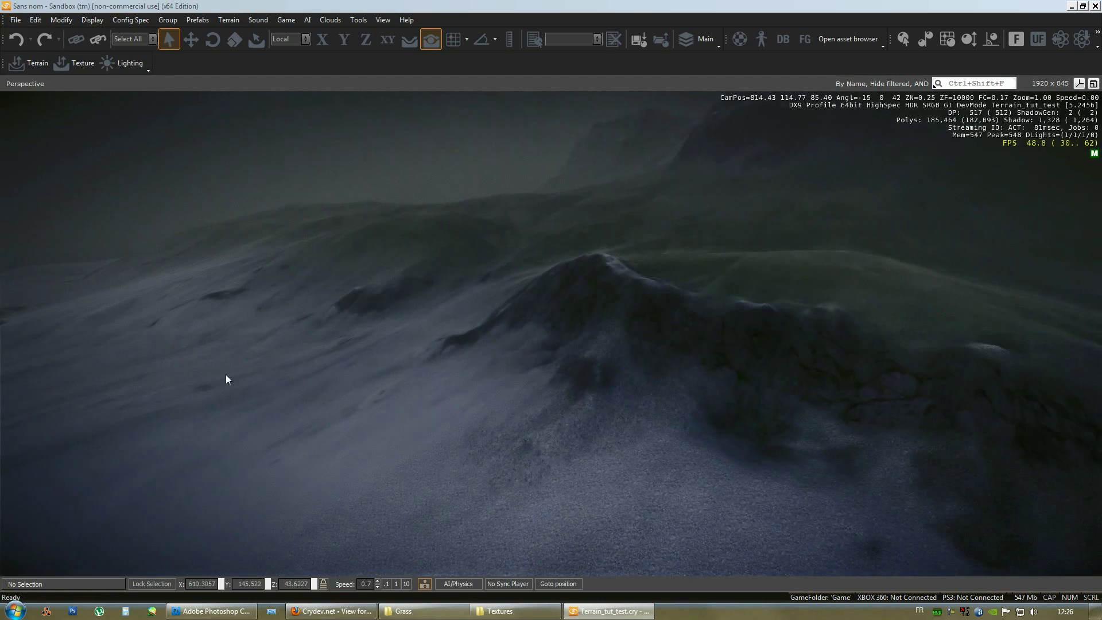
{"action": "right_click_drag", "start_coordinate": [269, 385], "coordinate": [354, 383]}
{"action": "right_click_drag", "start_coordinate": [693, 404], "coordinate": [718, 281]}
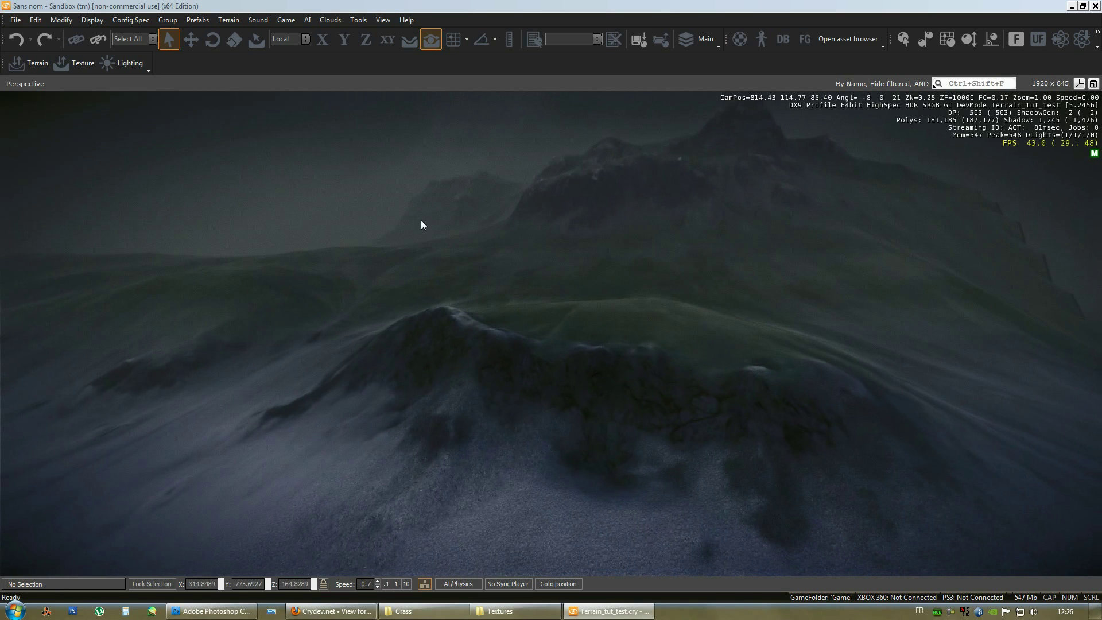
{"action": "right_click_drag", "start_coordinate": [576, 262], "coordinate": [414, 276]}
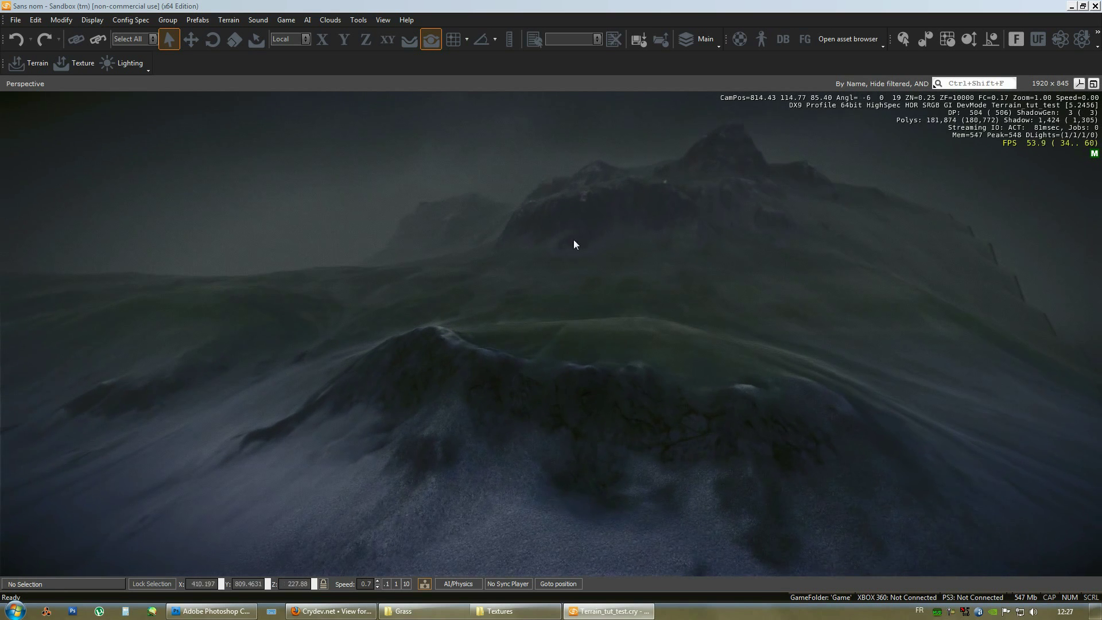
{"action": "right_click_drag", "start_coordinate": [573, 244], "coordinate": [576, 298]}
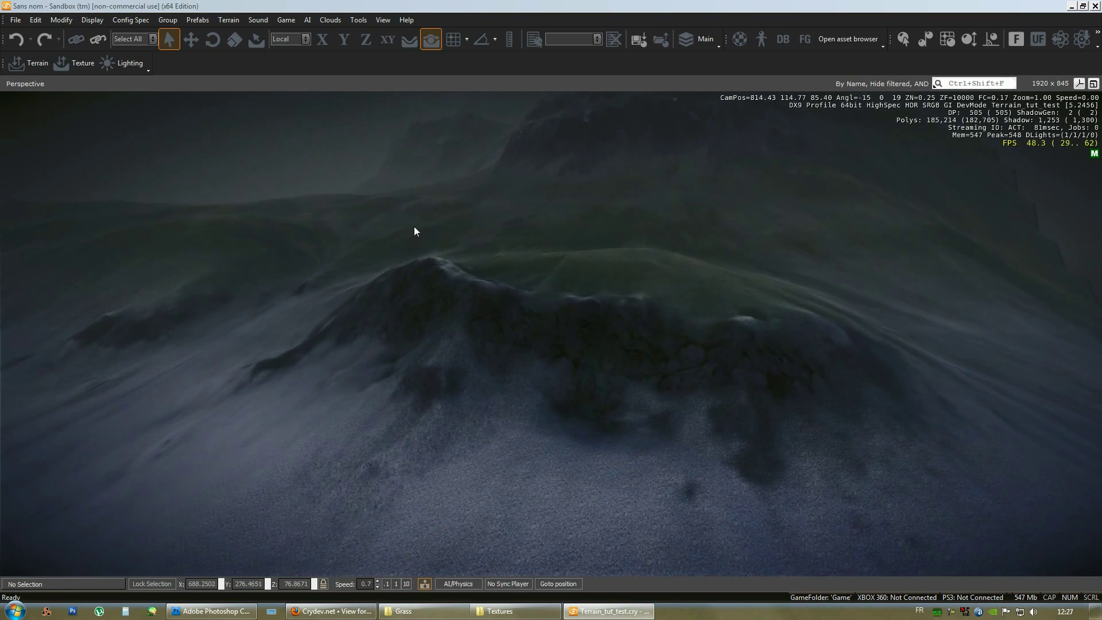
{"action": "key", "text": "w"}
{"action": "right_click_drag", "start_coordinate": [723, 253], "coordinate": [605, 163]}
{"action": "left_click", "coordinate": [383, 20]}
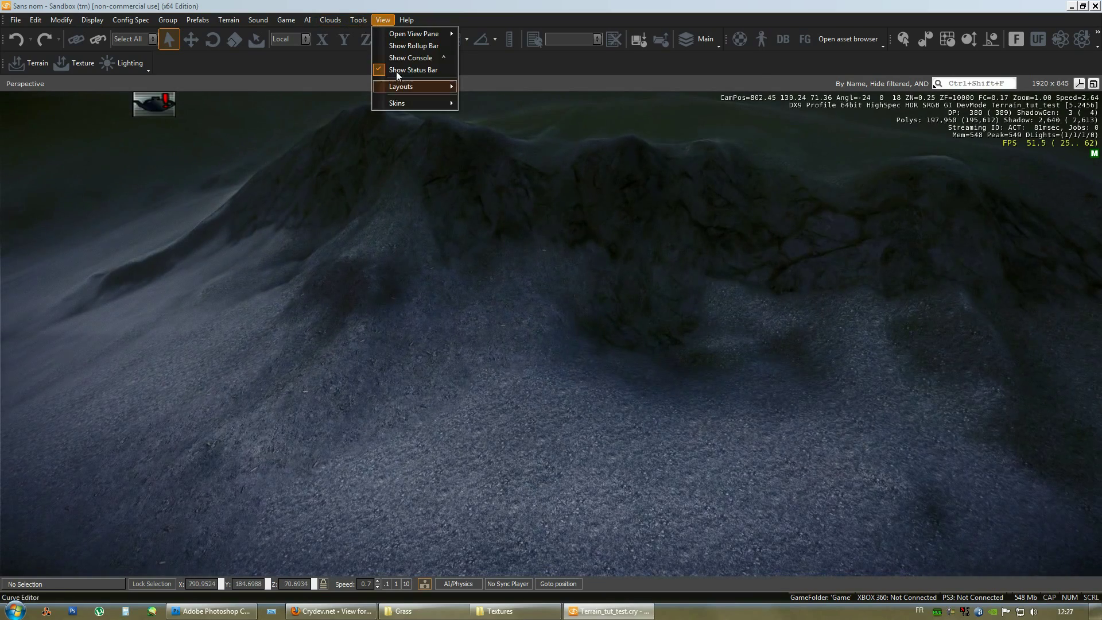
{"action": "left_click", "coordinate": [378, 46]}
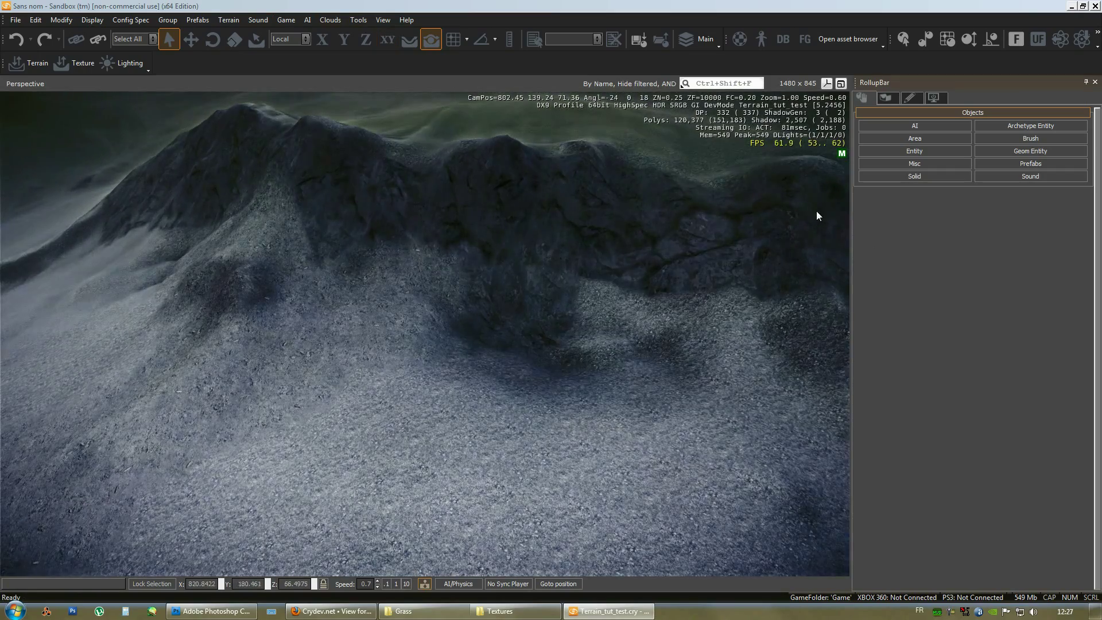
{"action": "right_click_drag", "start_coordinate": [449, 361], "coordinate": [553, 323]}
{"action": "left_click", "coordinate": [1094, 84]}
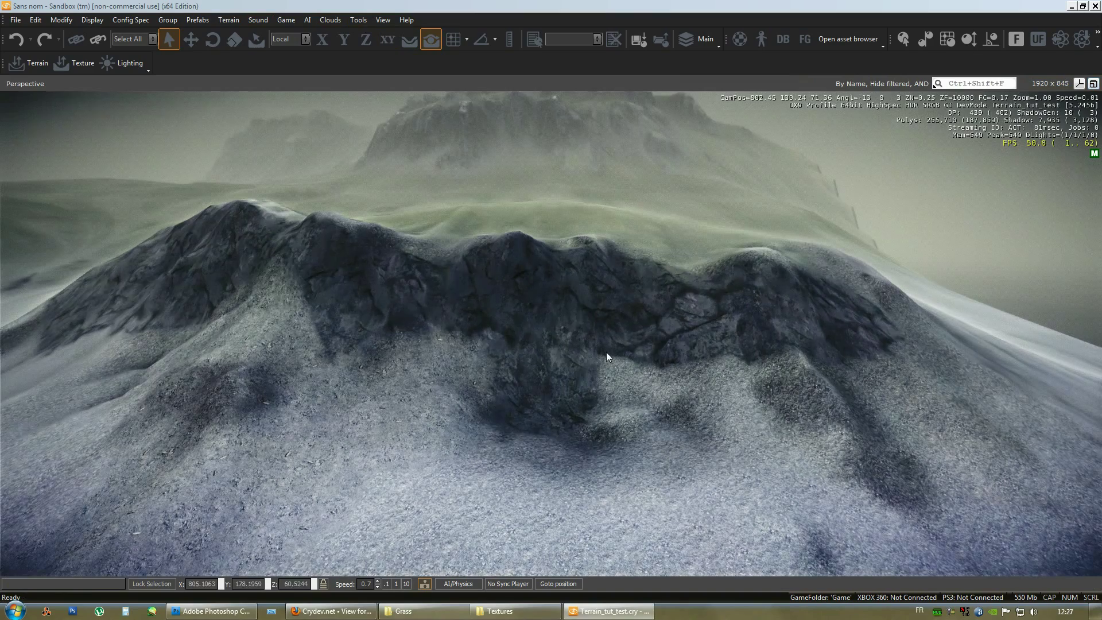
{"action": "left_click", "coordinate": [16, 609]}
{"action": "left_click", "coordinate": [662, 383]}
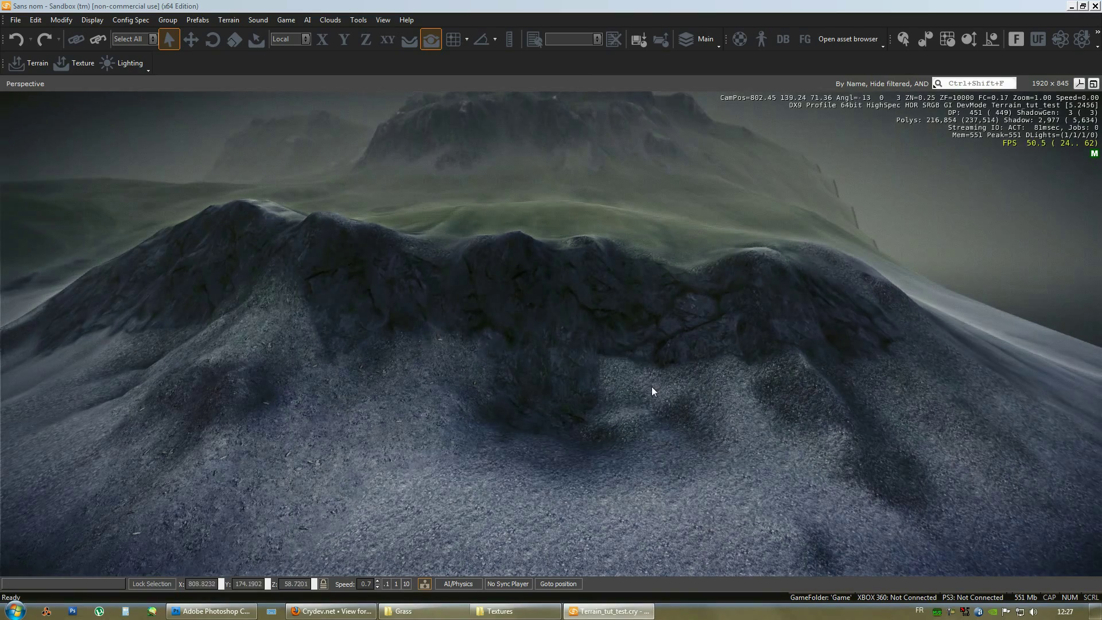
Minimize the terrain editor, launch TurboV EVO from the desktop and move its window clear of the icons
{"action": "key", "text": "s"}
{"action": "right_click_drag", "start_coordinate": [694, 340], "coordinate": [698, 345]}
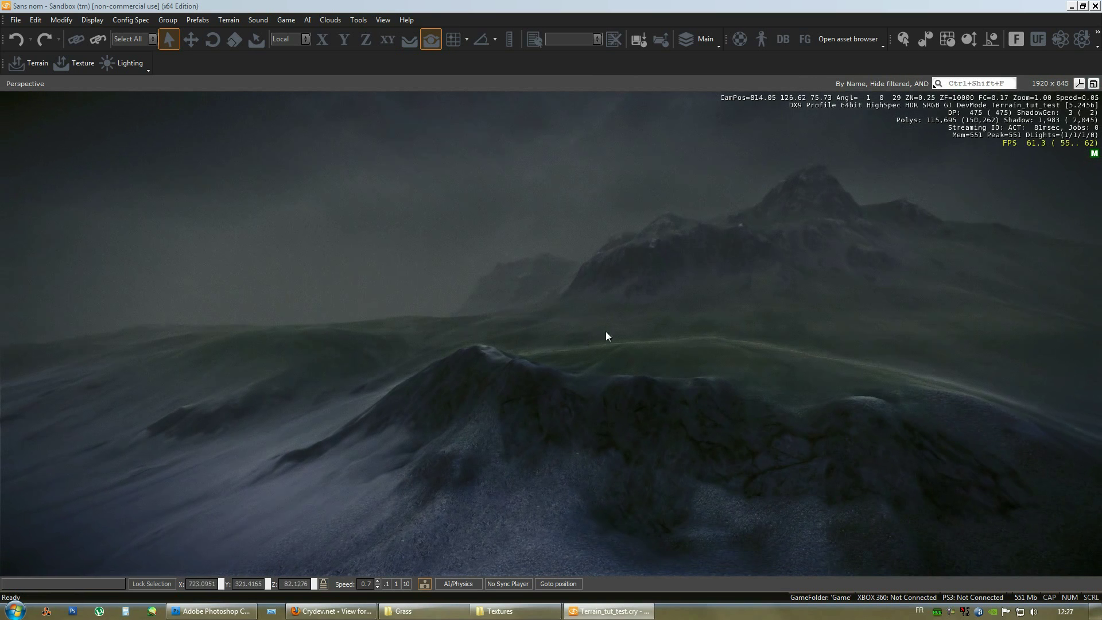
{"action": "right_click_drag", "start_coordinate": [678, 327], "coordinate": [678, 327]}
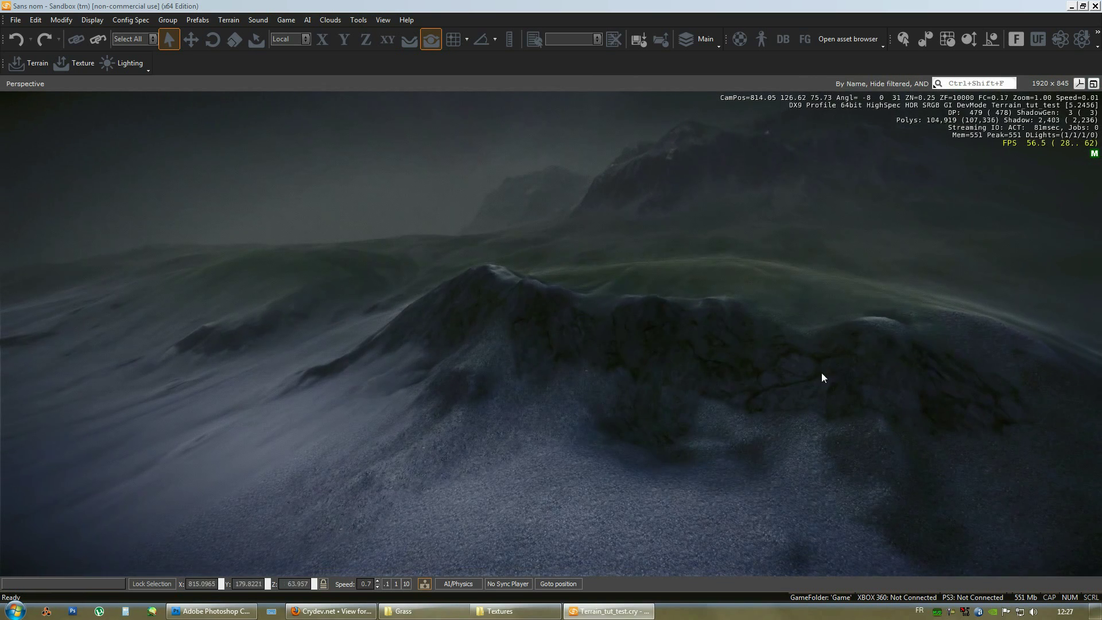
{"action": "left_click", "coordinate": [1071, 8]}
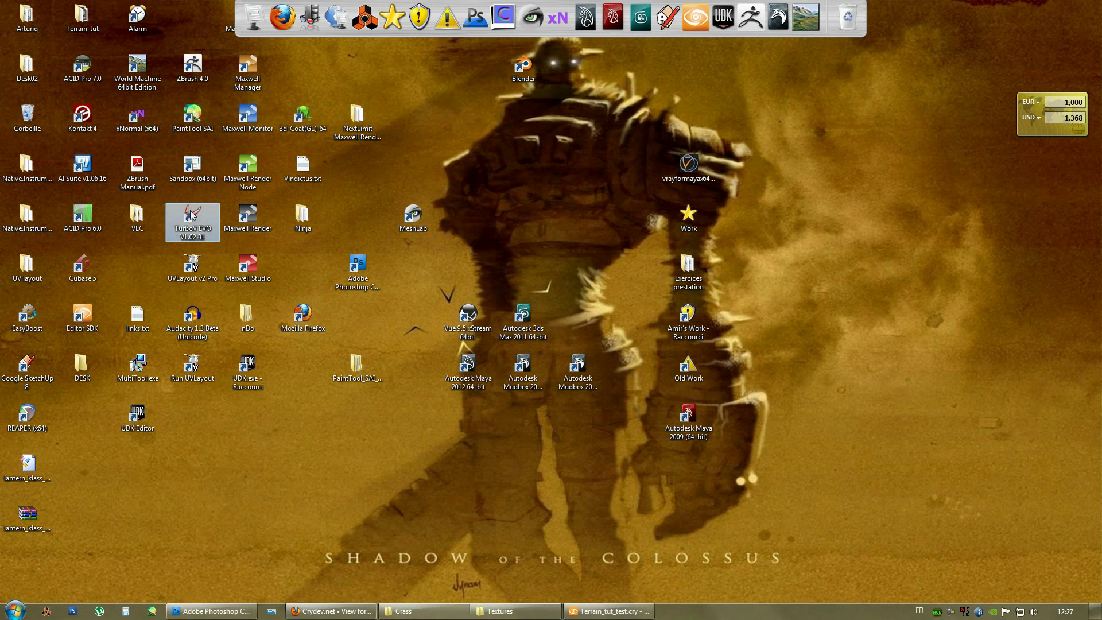
{"action": "double_click", "coordinate": [191, 214]}
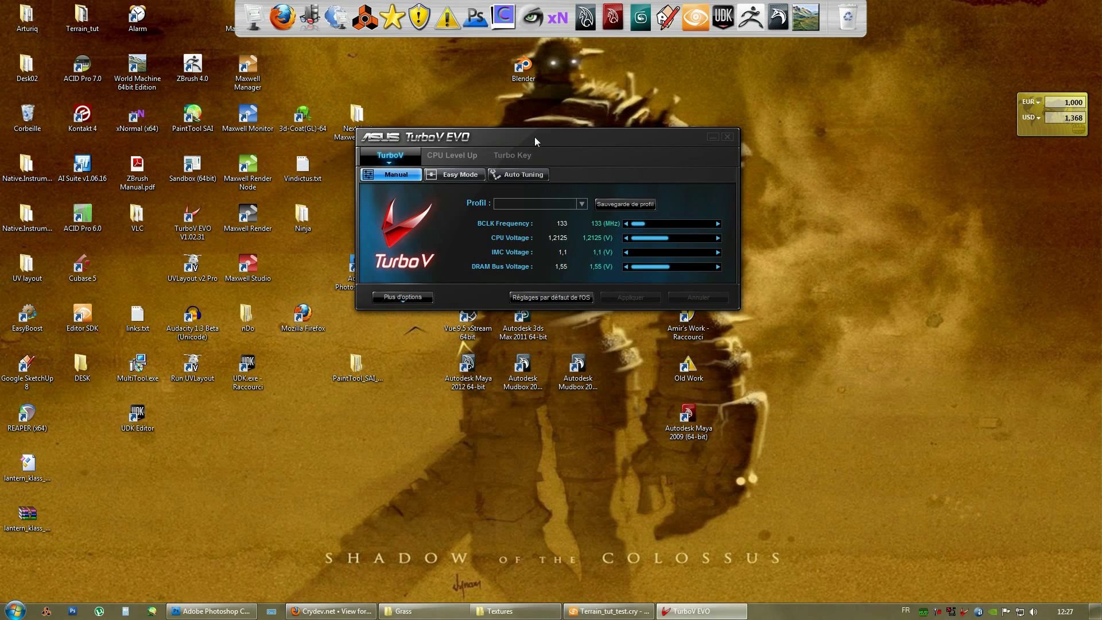
{"action": "left_click_drag", "start_coordinate": [567, 167], "coordinate": [773, 337]}
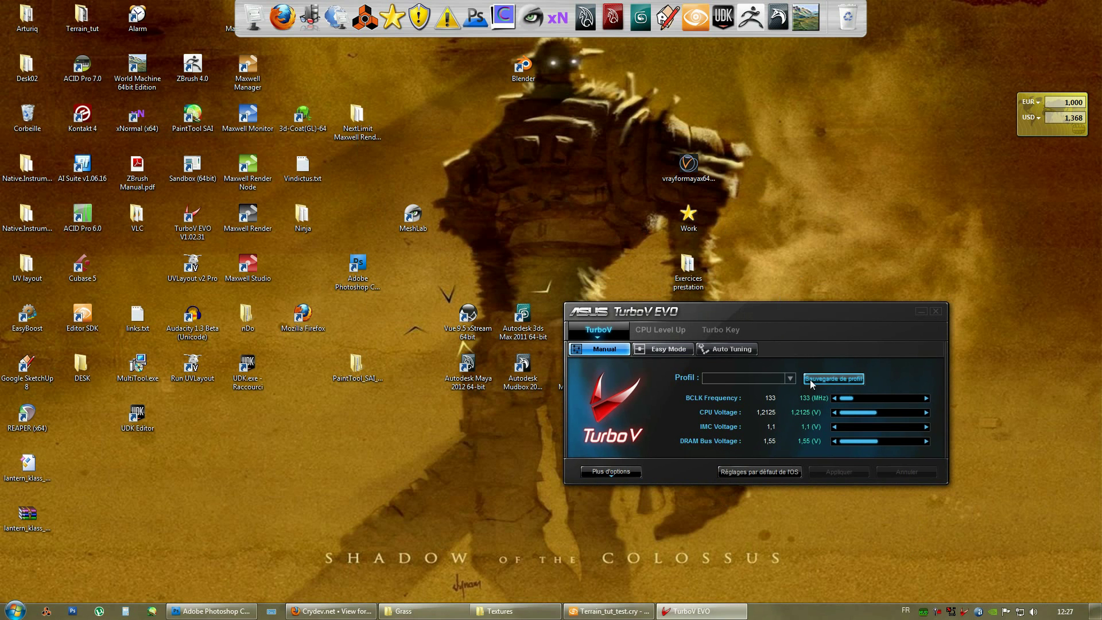
Load the 2.5ghz profile in TurboV EVO and apply it
{"action": "left_click", "coordinate": [790, 378]}
{"action": "left_click", "coordinate": [711, 418]}
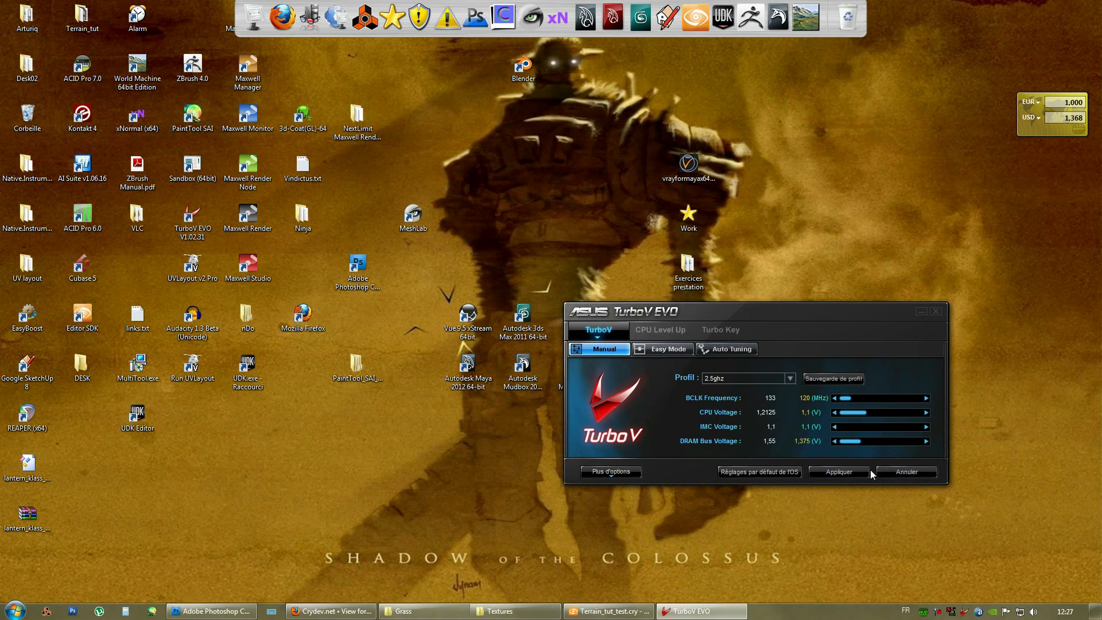
{"action": "left_click", "coordinate": [845, 472]}
{"action": "left_click", "coordinate": [768, 500]}
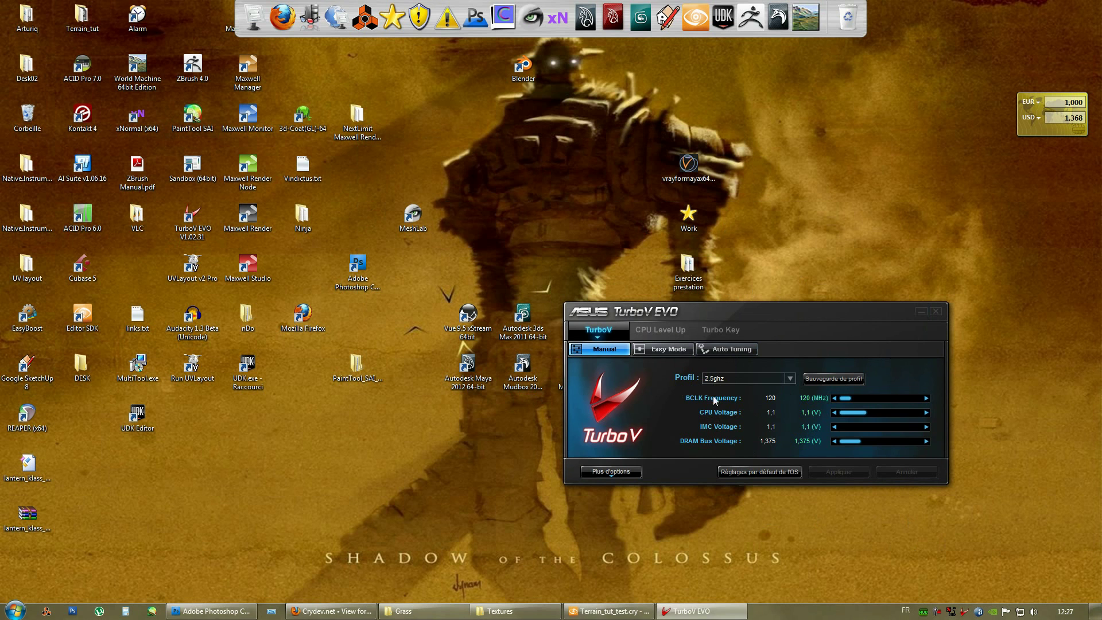
Close TurboV EVO
{"action": "left_click", "coordinate": [920, 311]}
{"action": "left_click", "coordinate": [710, 613]}
{"action": "left_click", "coordinate": [935, 311]}
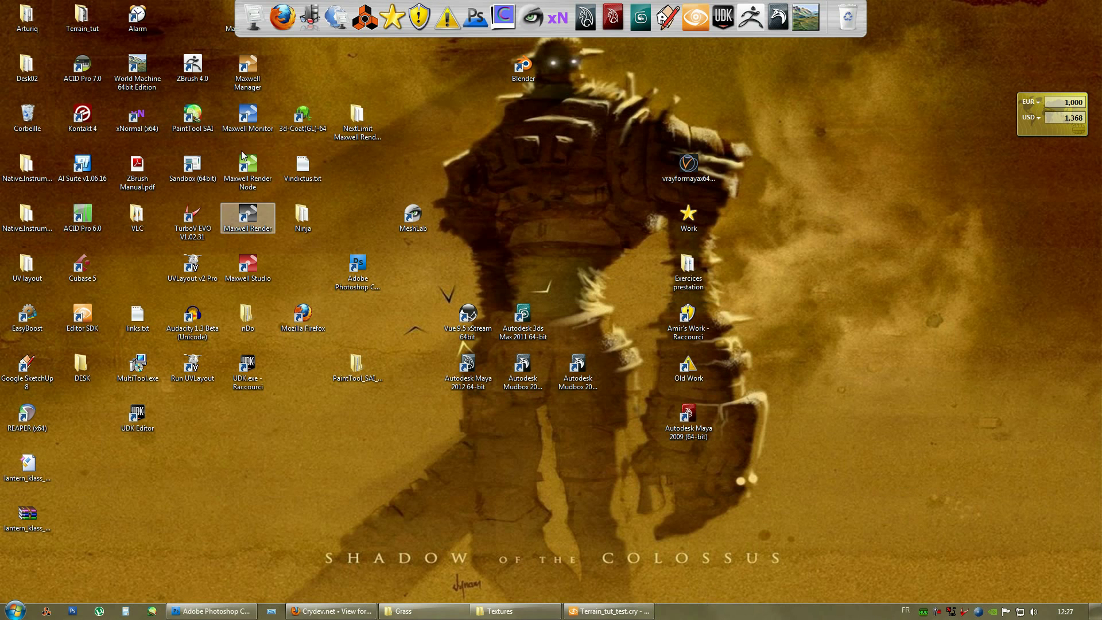
Search the programs for "spe", launch Speccy clear of the desktop icons and examine the graphics card entry
{"action": "left_click", "coordinate": [304, 26]}
{"action": "left_click", "coordinate": [620, 318]}
{"action": "key", "text": "super"}
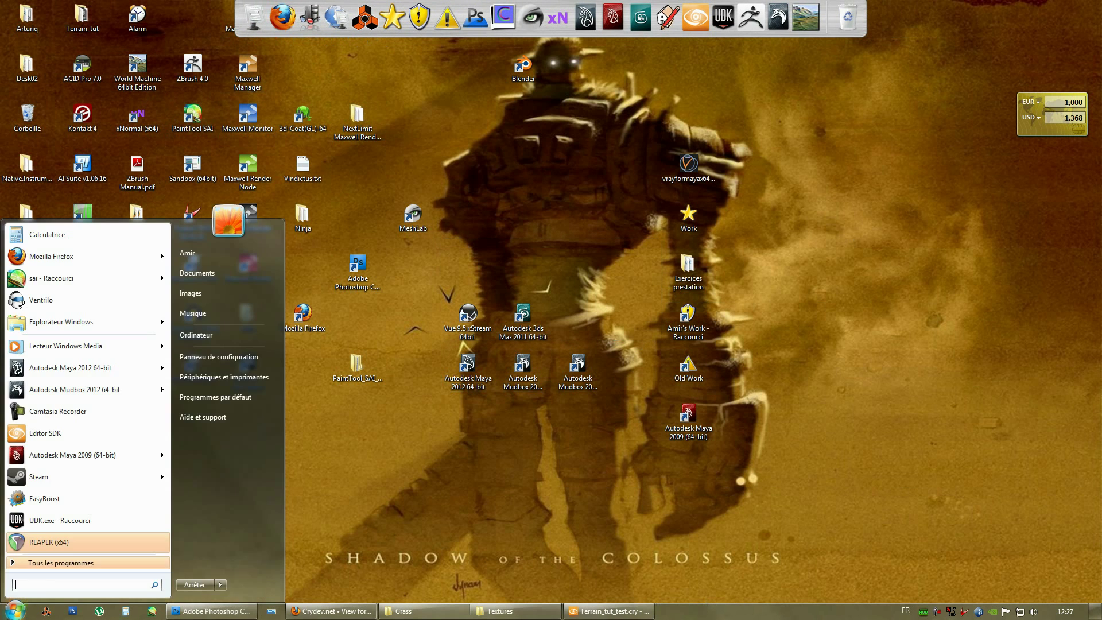
{"action": "type", "text": "spe"}
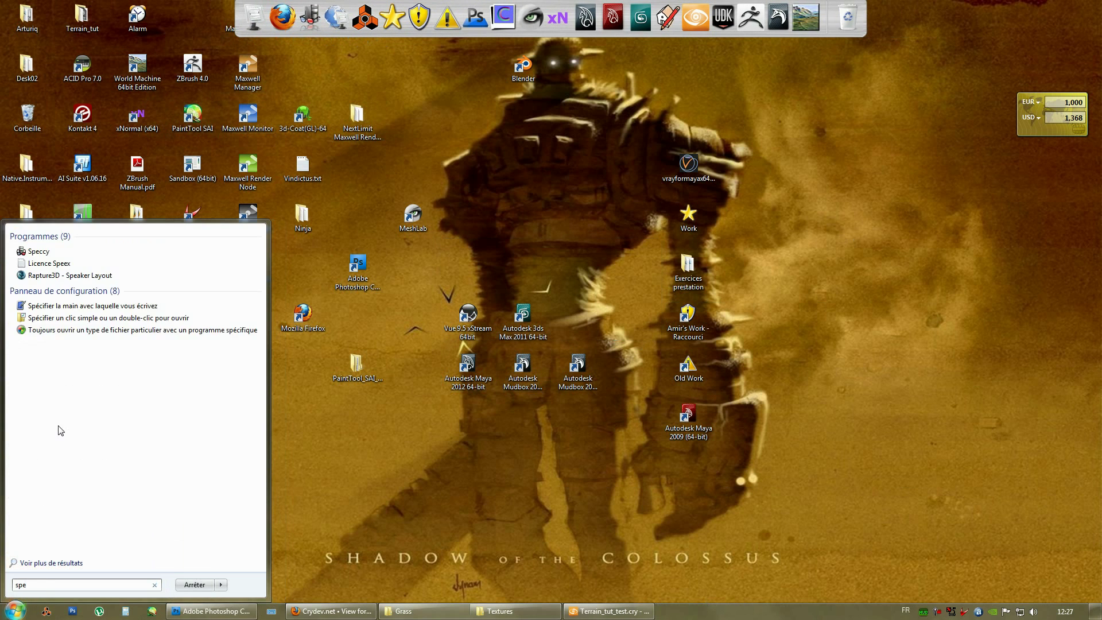
{"action": "left_click", "coordinate": [40, 253]}
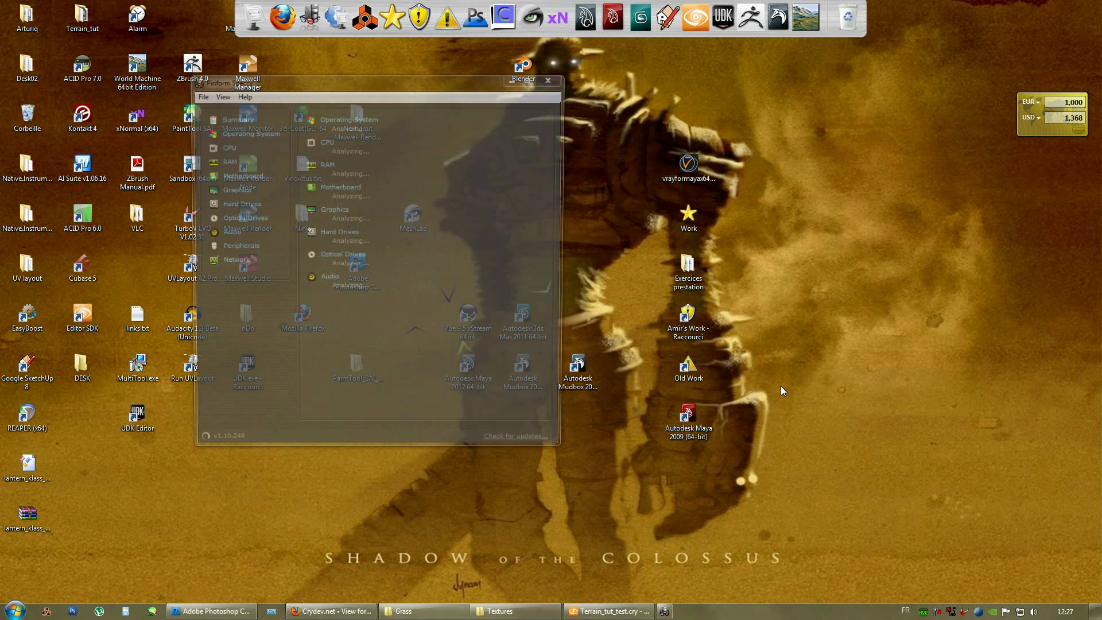
{"action": "left_click_drag", "start_coordinate": [409, 85], "coordinate": [805, 141]}
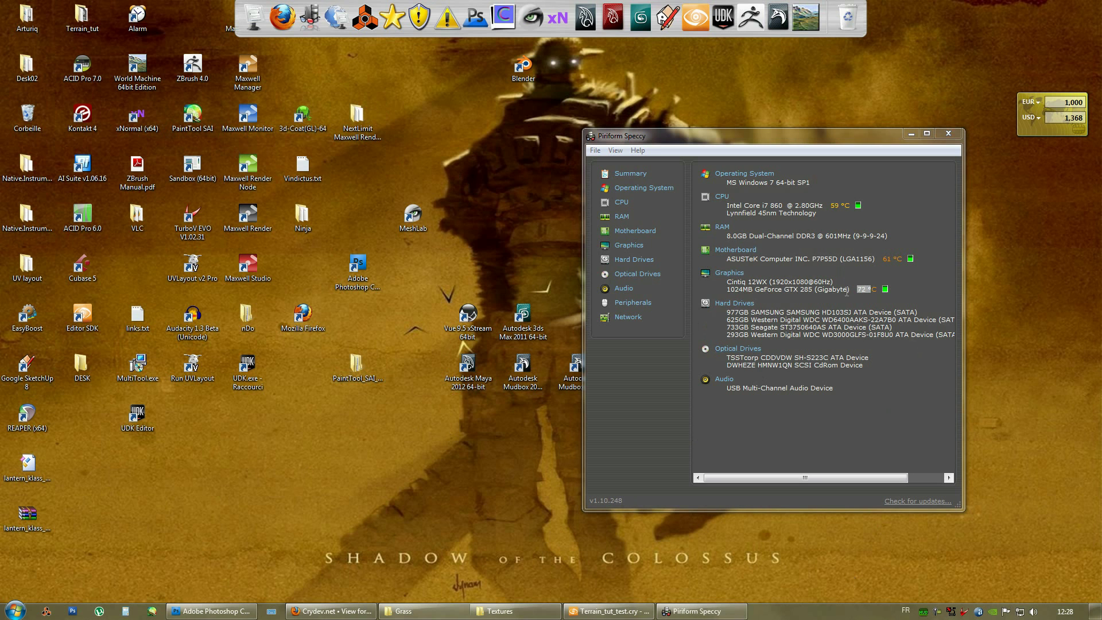
{"action": "left_click", "coordinate": [843, 294]}
{"action": "left_click_drag", "start_coordinate": [792, 290], "coordinate": [804, 292]}
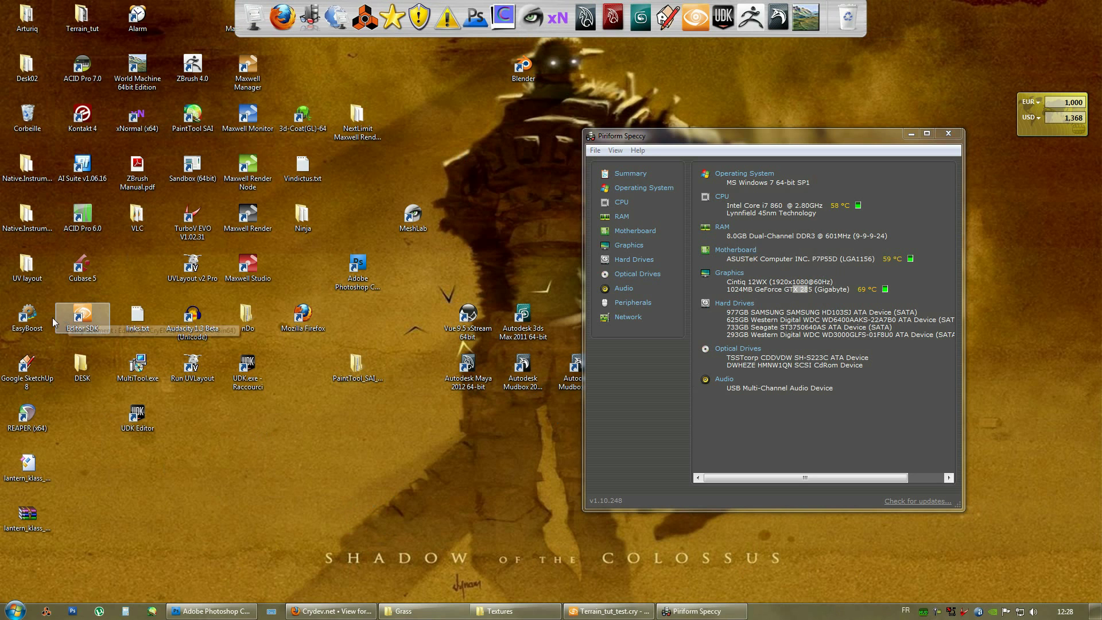
Launch EasyBoost and set the graphics card's fan to manual control at 100%
{"action": "double_click", "coordinate": [27, 316]}
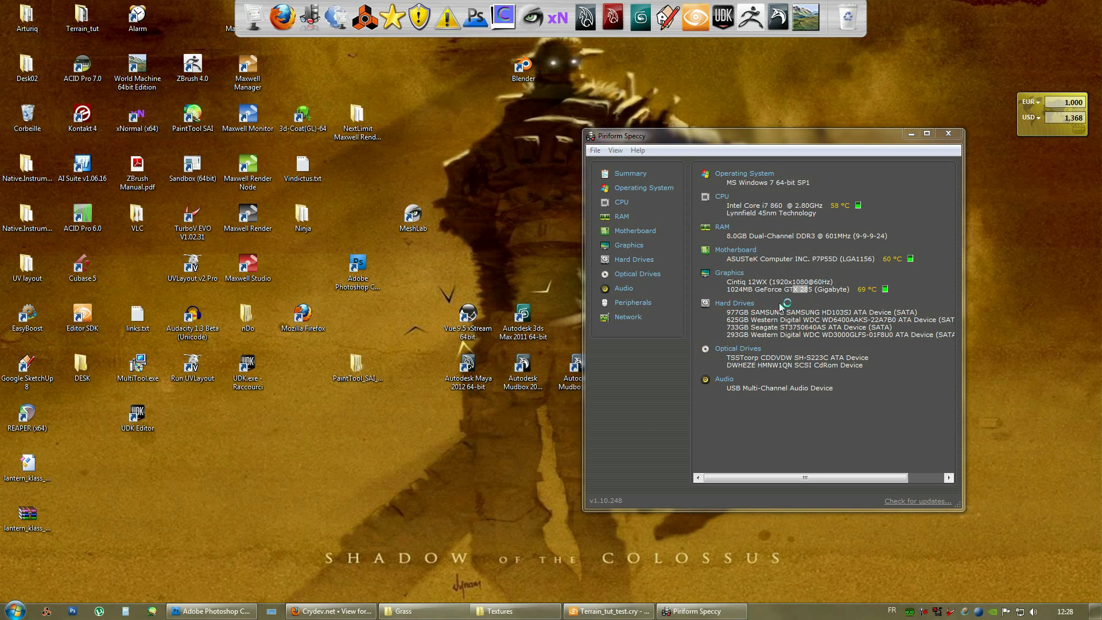
{"action": "left_click", "coordinate": [964, 612]}
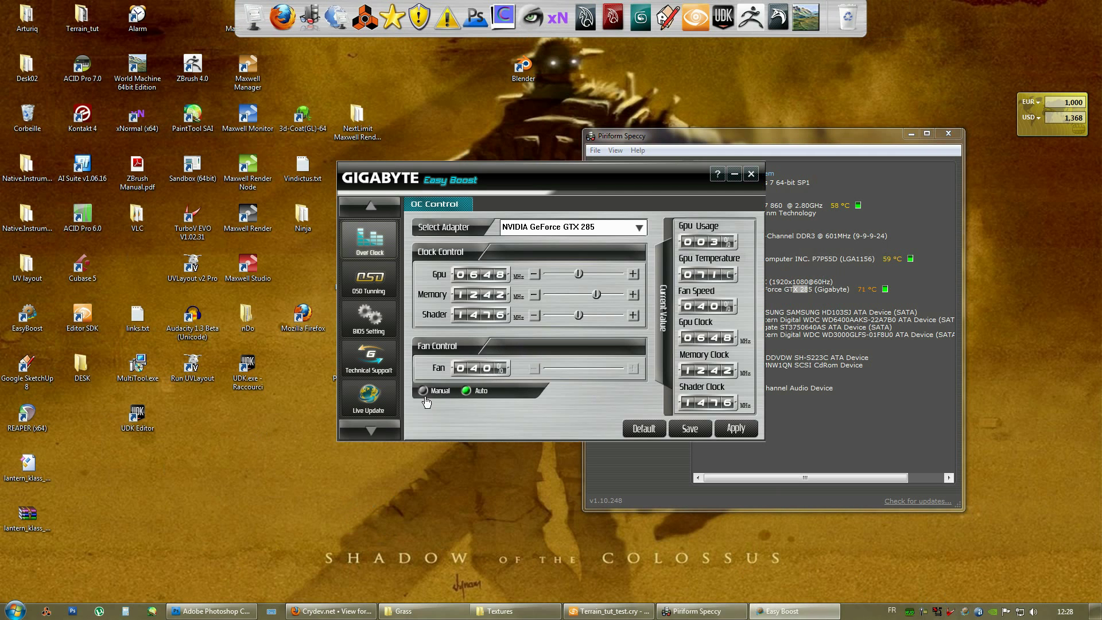
{"action": "left_click", "coordinate": [423, 392]}
{"action": "left_click_drag", "start_coordinate": [556, 372], "coordinate": [657, 377]}
Set the GPU clock to 600, the memory clock to 1200 and the shader clock to 1400 MHz, and apply them
{"action": "left_click", "coordinate": [536, 276]}
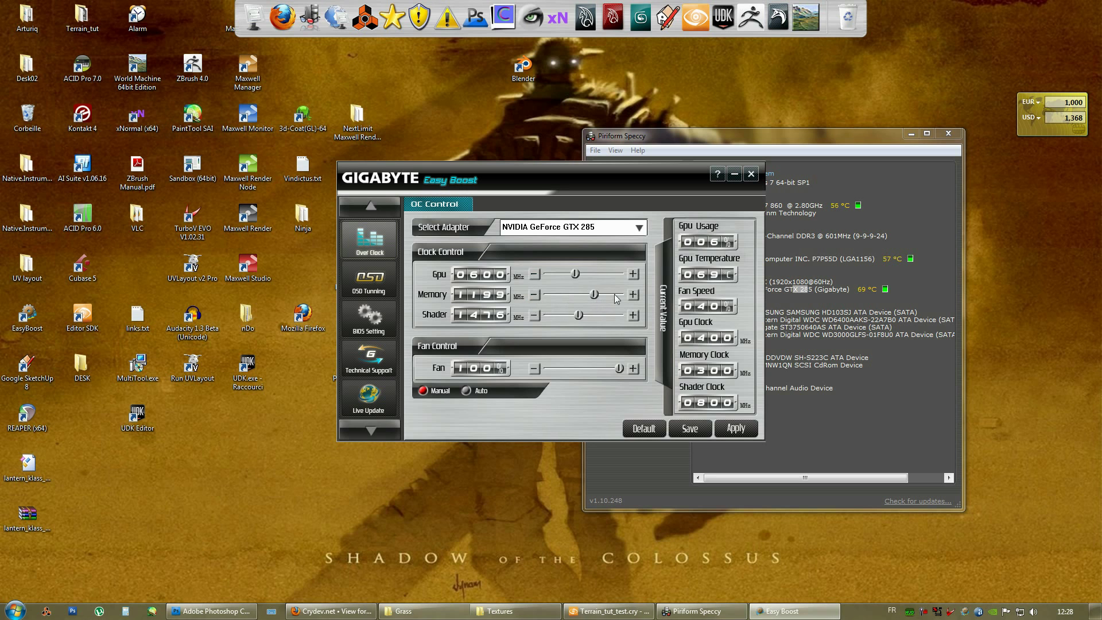
{"action": "left_click", "coordinate": [633, 294]}
{"action": "left_click_drag", "start_coordinate": [581, 314], "coordinate": [578, 314]}
{"action": "left_click", "coordinate": [734, 429]}
{"action": "left_click", "coordinate": [531, 336]}
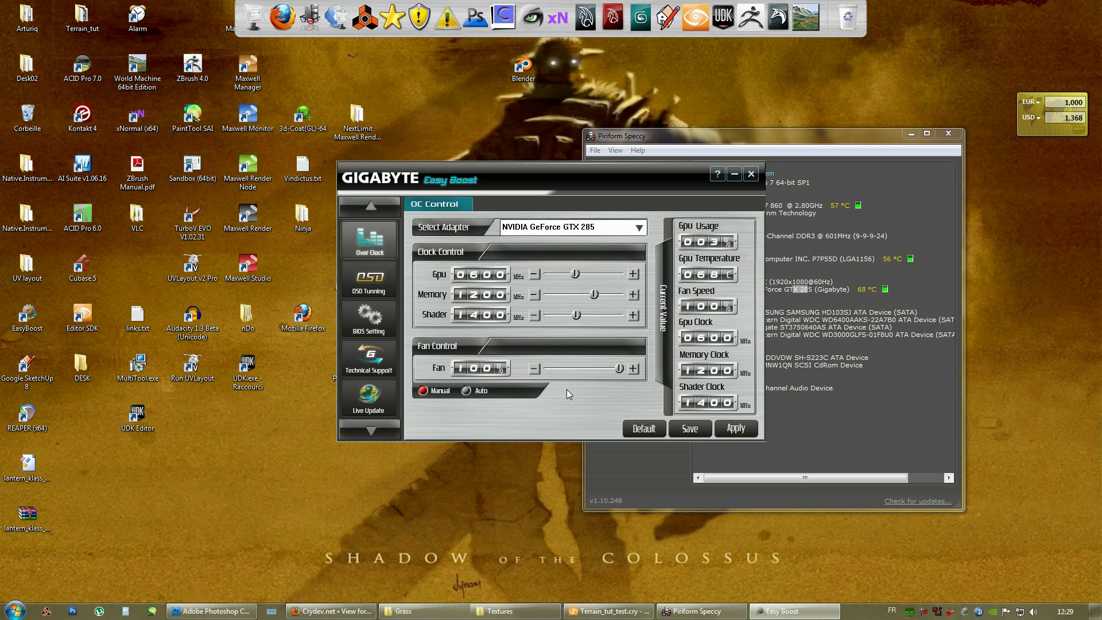
Place the Easy Boost window beside Speccy to compare readings, and clear both windows from the desktop
{"action": "left_click_drag", "start_coordinate": [629, 173], "coordinate": [446, 165]}
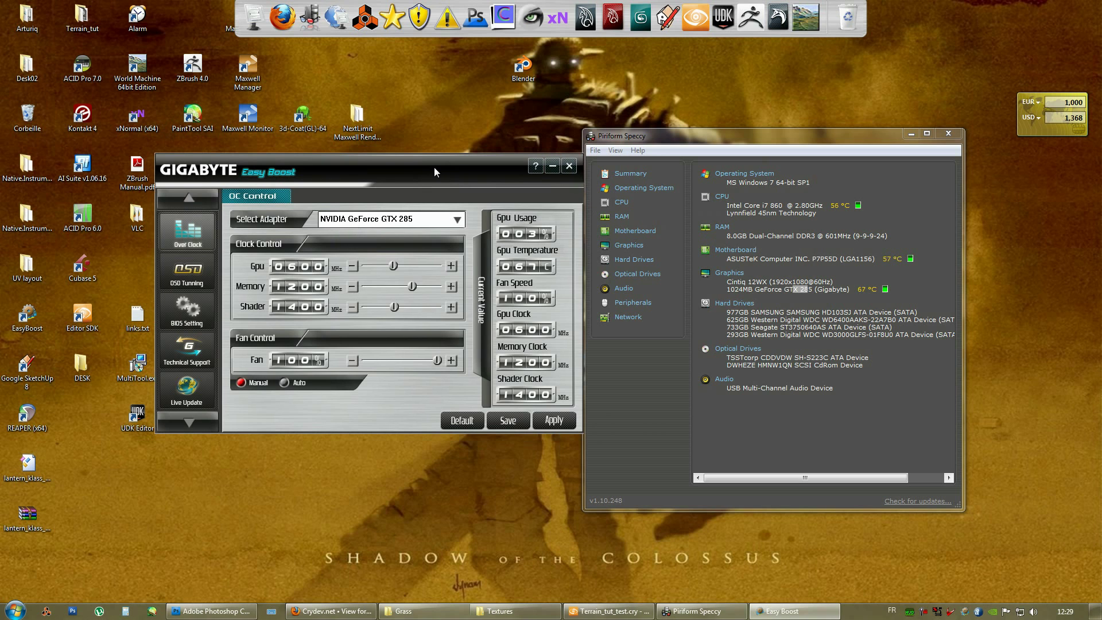
{"action": "left_click_drag", "start_coordinate": [461, 174], "coordinate": [446, 208]}
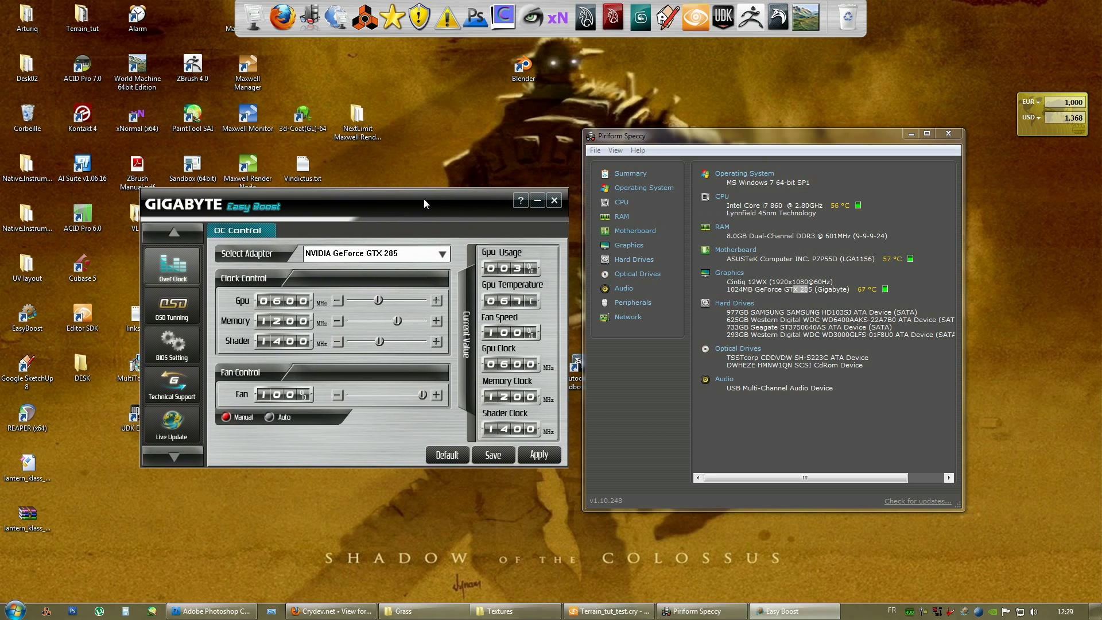
{"action": "left_click", "coordinate": [537, 201]}
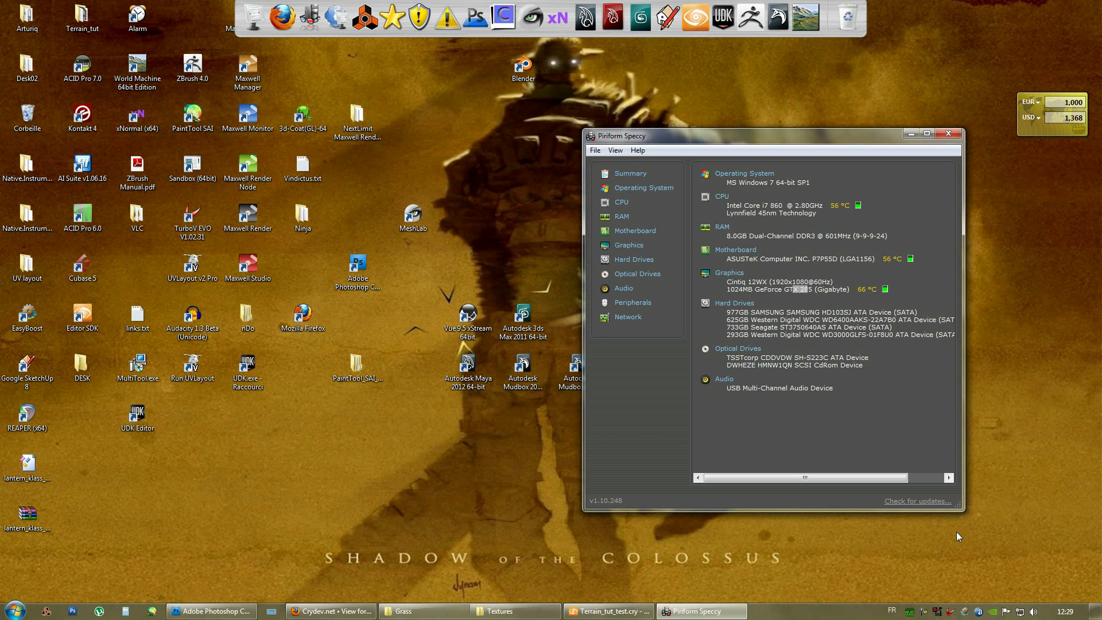
{"action": "left_click", "coordinate": [948, 133]}
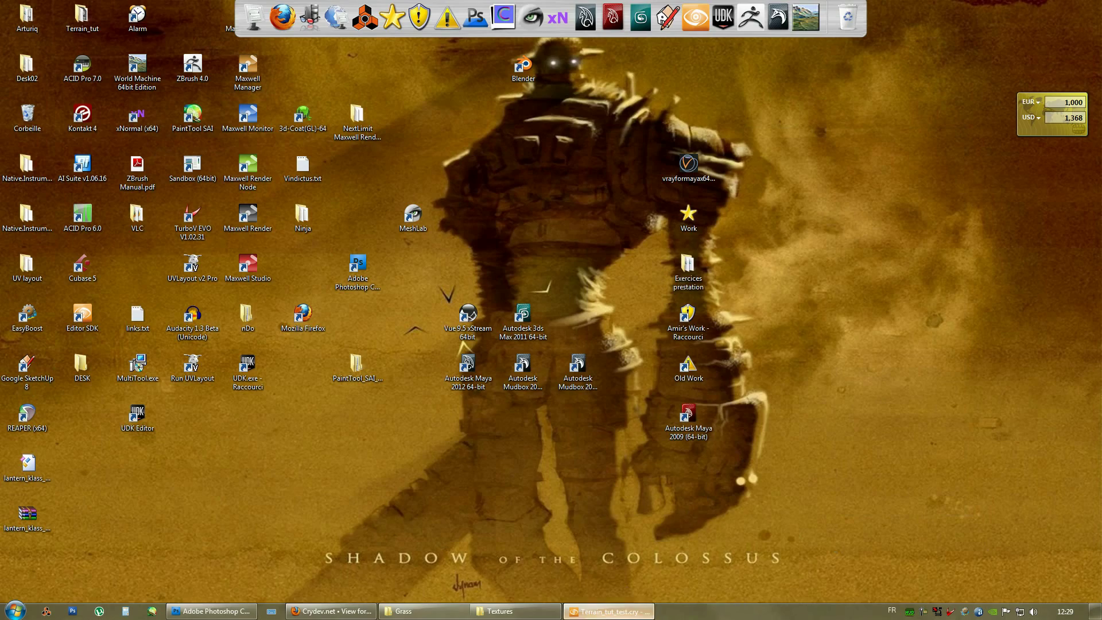
Switch back to the Sandbox editor and save the Terrain_tut_test level
{"action": "left_click", "coordinate": [609, 610]}
{"action": "right_click_drag", "start_coordinate": [639, 349], "coordinate": [679, 332]}
{"action": "key", "text": "w"}
{"action": "left_click", "coordinate": [16, 19]}
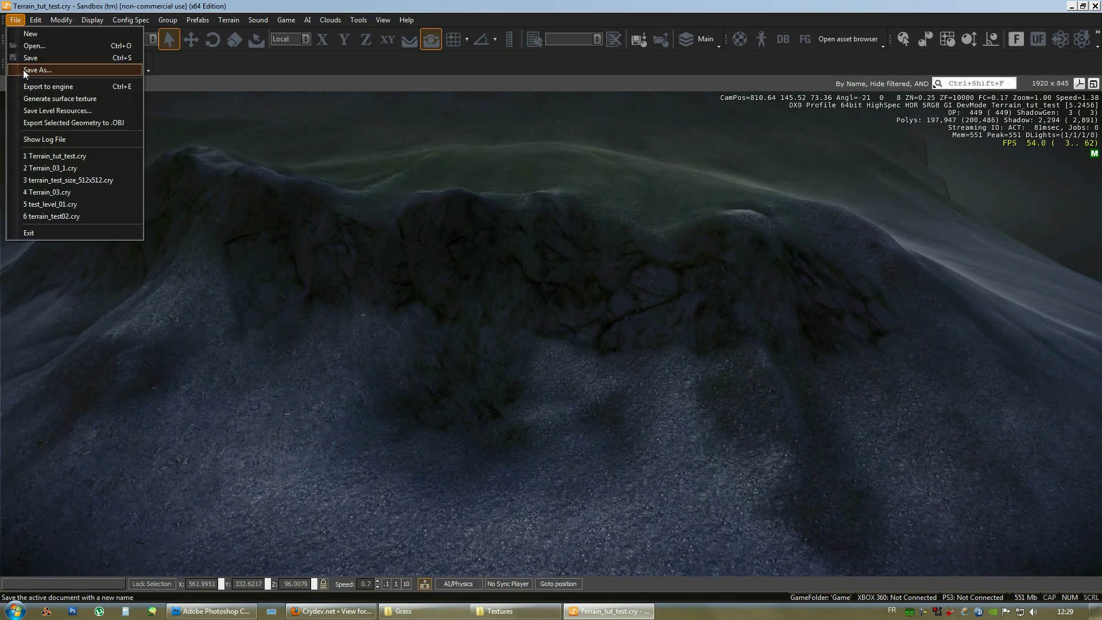
{"action": "left_click", "coordinate": [21, 62]}
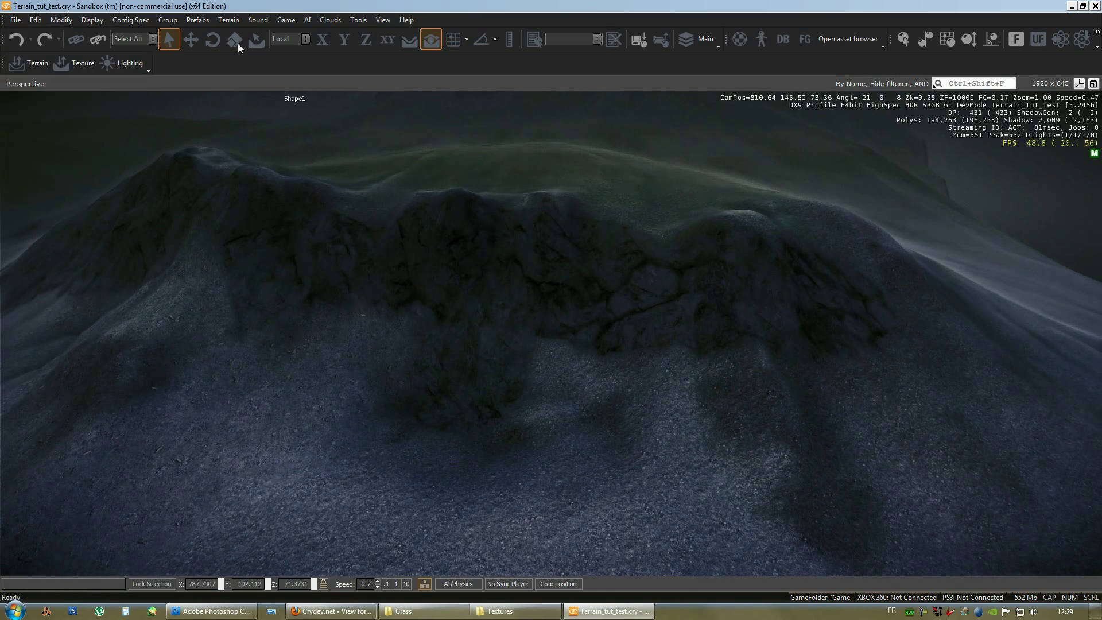
Show the RollupBar again and open the terrain Layer Painter
{"action": "left_click", "coordinate": [382, 19]}
{"action": "left_click", "coordinate": [402, 48]}
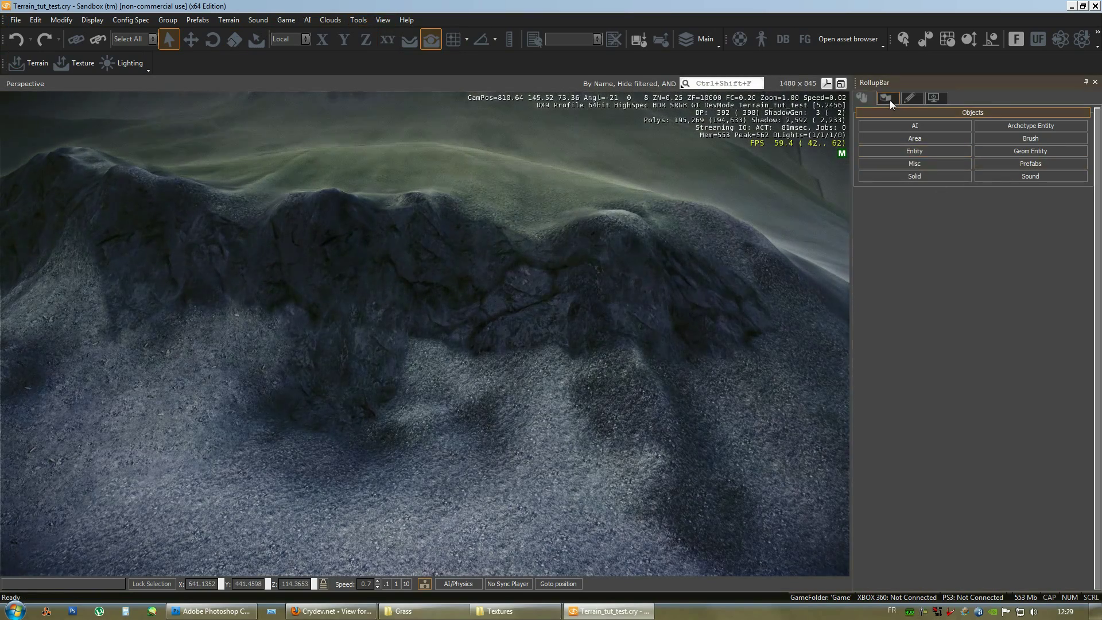
{"action": "left_click", "coordinate": [886, 98]}
{"action": "left_click", "coordinate": [903, 153]}
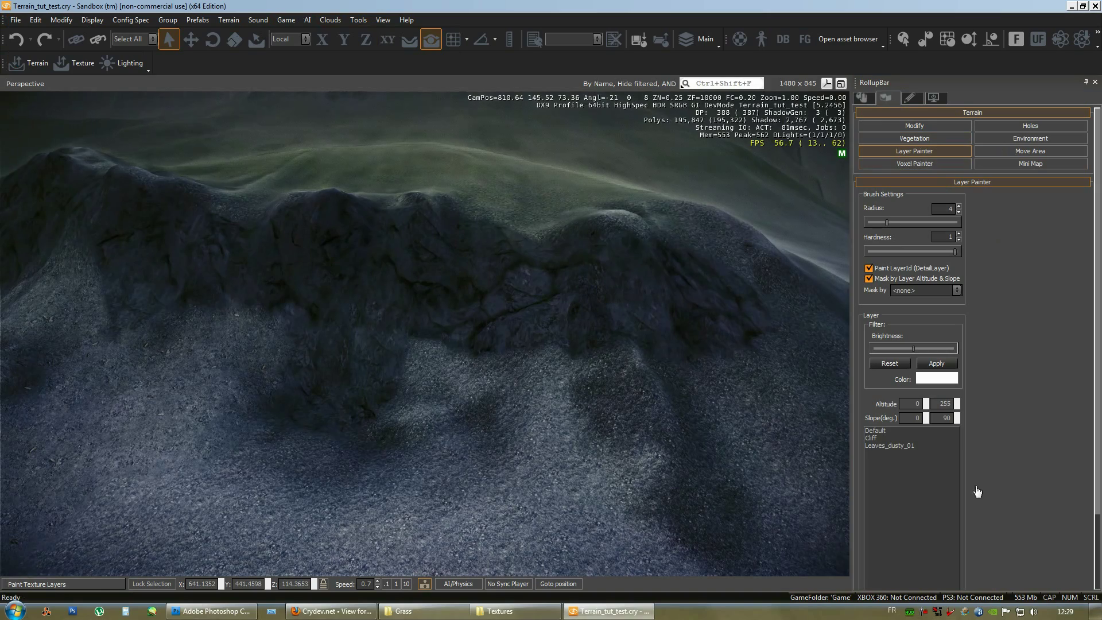
Paint a broad patch of the Leaves_dusty_01 layer on the slope below the cliff and check it from a distance
{"action": "left_click", "coordinate": [873, 446]}
{"action": "key", "text": "d"}
{"action": "right_click_drag", "start_coordinate": [519, 383], "coordinate": [525, 384]}
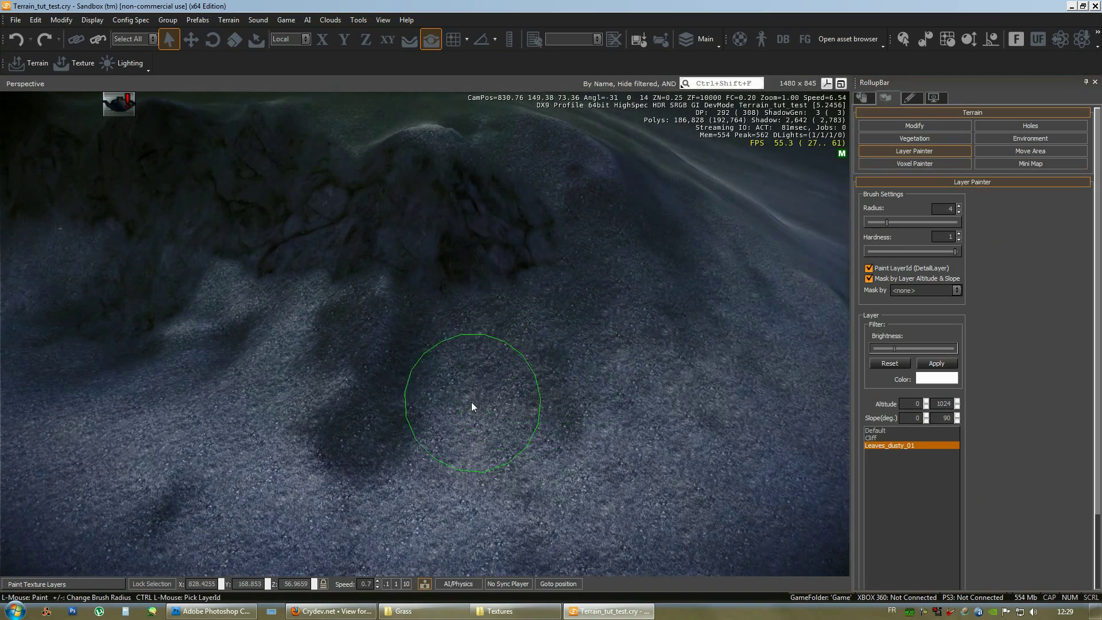
{"action": "mouse_move", "coordinate": [479, 409]}
{"action": "left_mouse_down"}
{"action": "mouse_move", "coordinate": [516, 479]}
{"action": "mouse_move", "coordinate": [303, 507]}
{"action": "mouse_move", "coordinate": [576, 477]}
{"action": "left_mouse_up"}
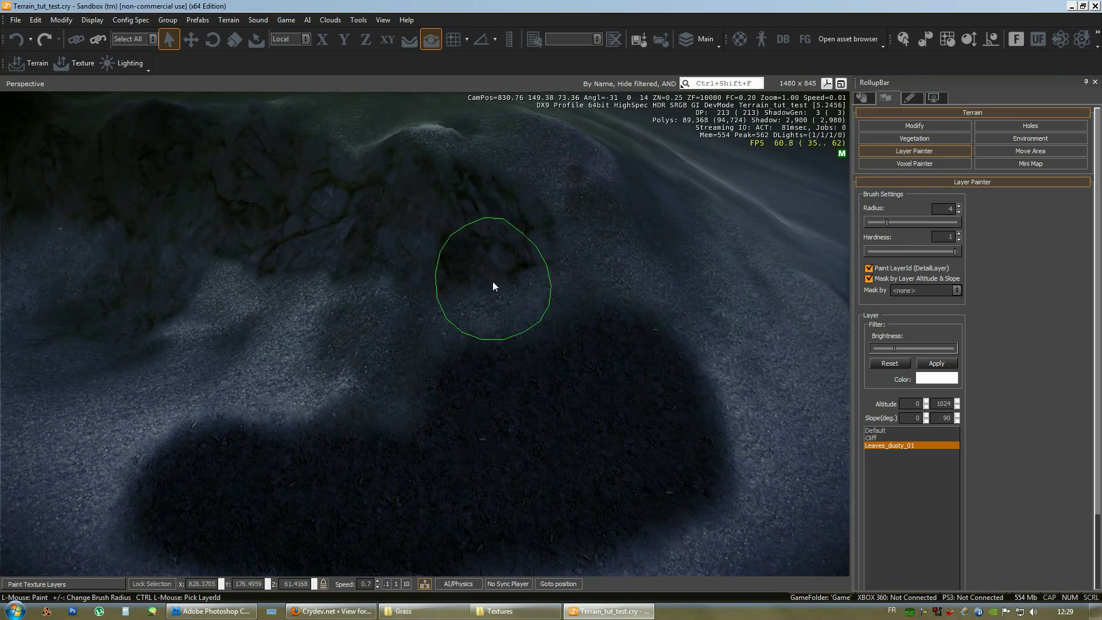
{"action": "key", "text": "s"}
{"action": "right_click_drag", "start_coordinate": [492, 281], "coordinate": [492, 281]}
{"action": "right_click_drag", "start_coordinate": [604, 419], "coordinate": [359, 318]}
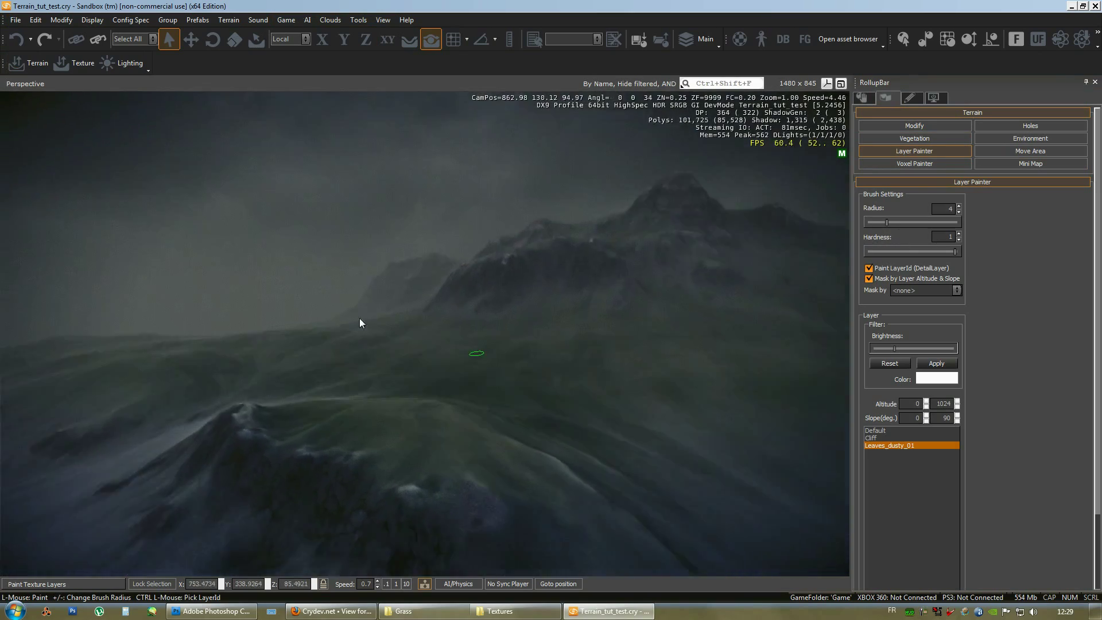
{"action": "right_click_drag", "start_coordinate": [562, 205], "coordinate": [687, 381]}
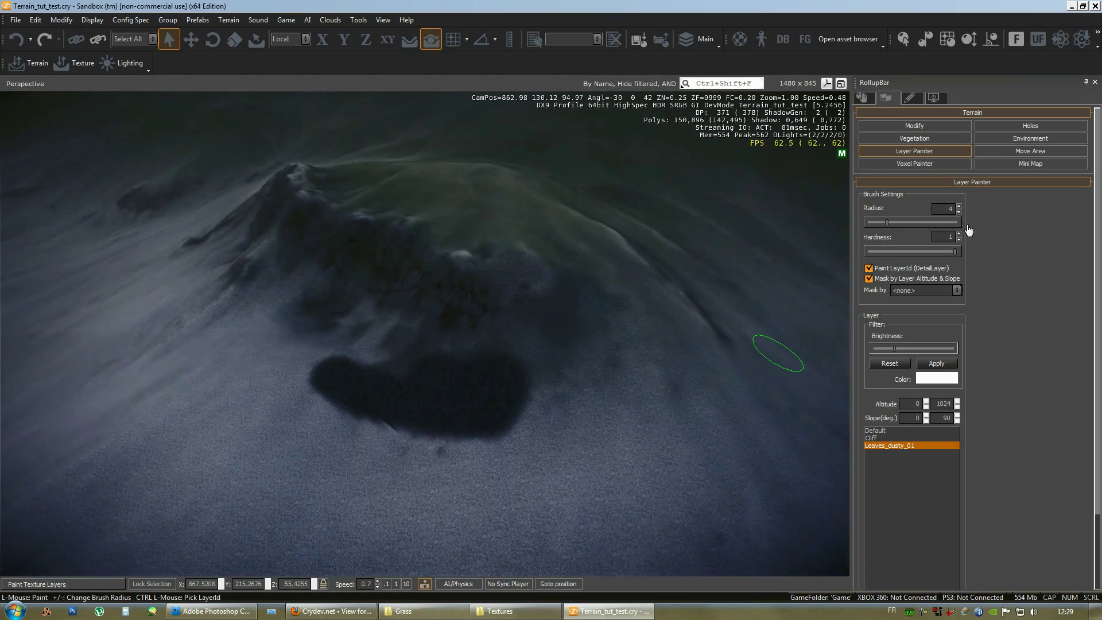
{"action": "right_click_drag", "start_coordinate": [556, 376], "coordinate": [557, 374]}
{"action": "key", "text": "w"}
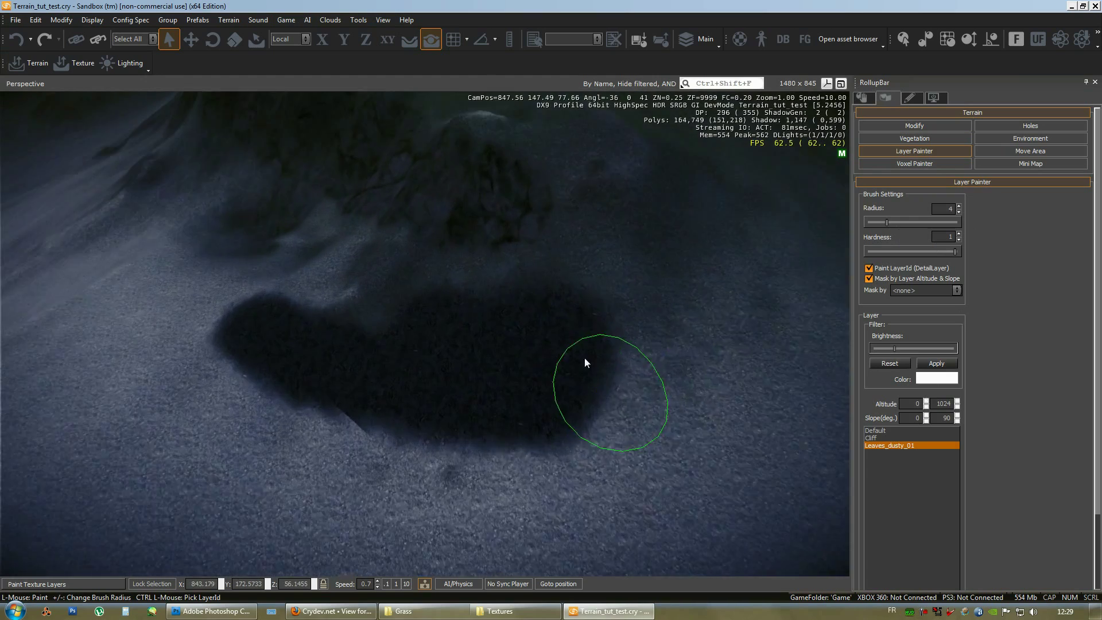
Preview river_water_color.dds as a replacement texture for the Leaves_dusty_01 layer, cancel the choice and close the terrain texture layers
{"action": "left_click", "coordinate": [228, 21]}
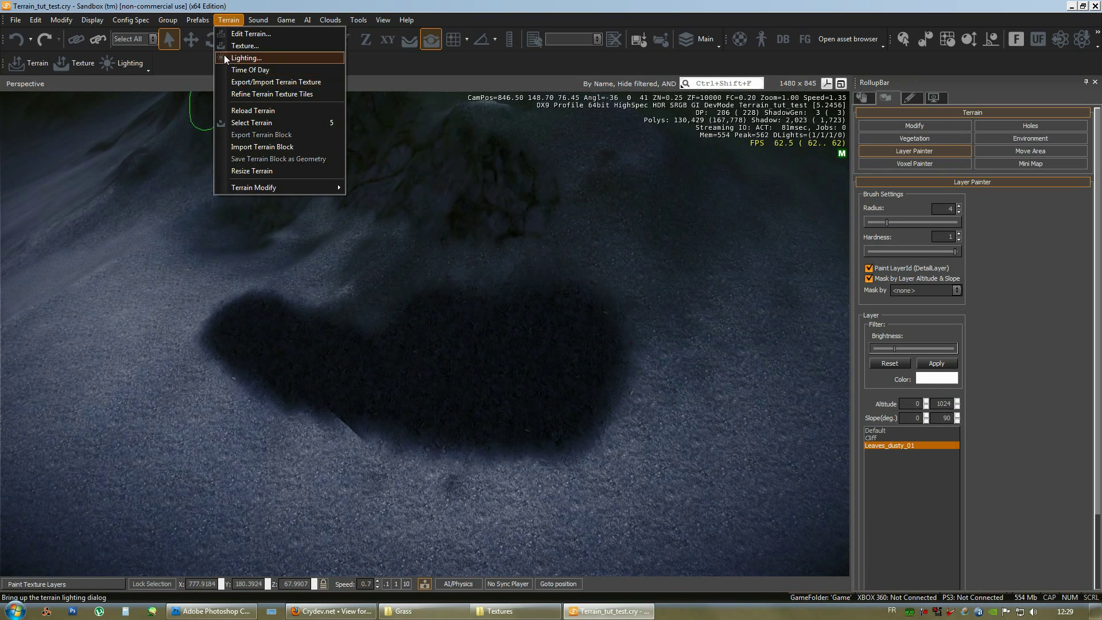
{"action": "left_click", "coordinate": [238, 46]}
{"action": "left_click", "coordinate": [186, 351]}
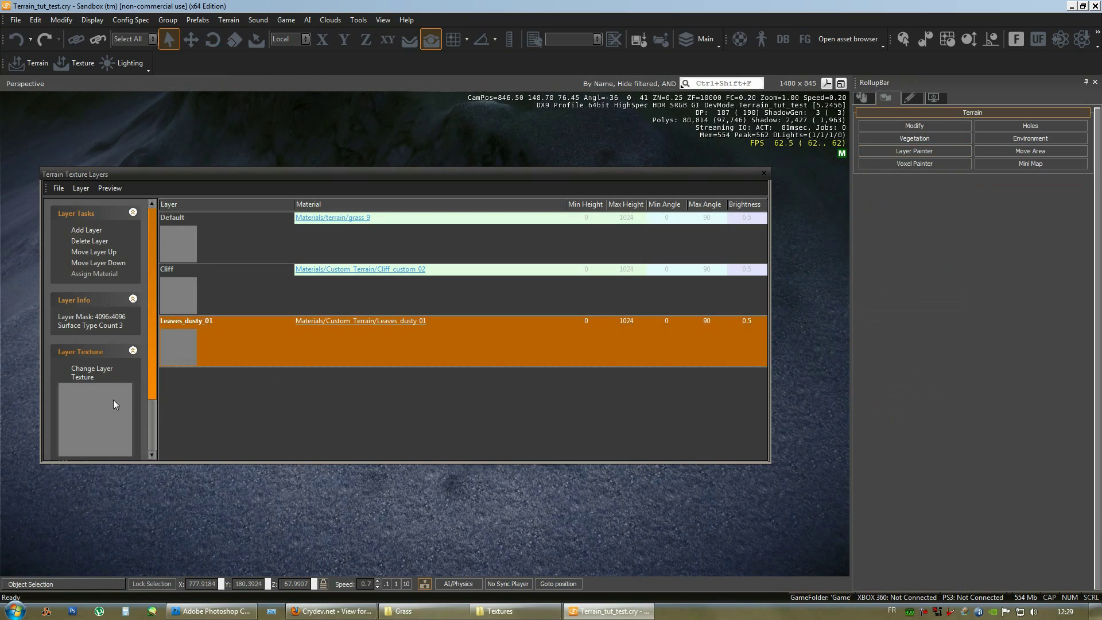
{"action": "left_click", "coordinate": [88, 373]}
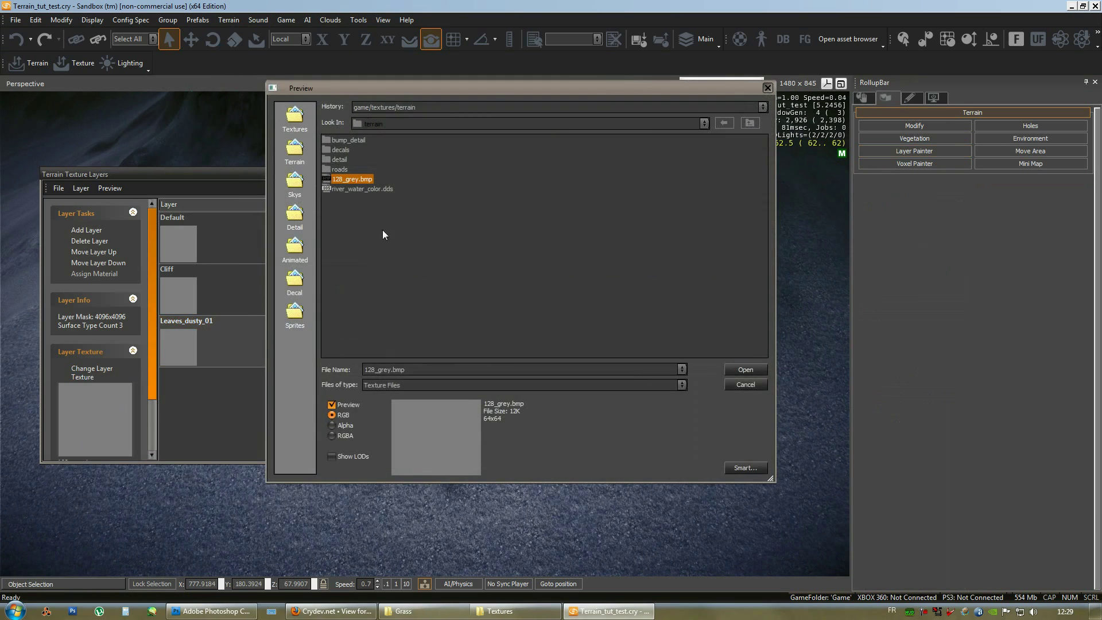
{"action": "left_click", "coordinate": [345, 189]}
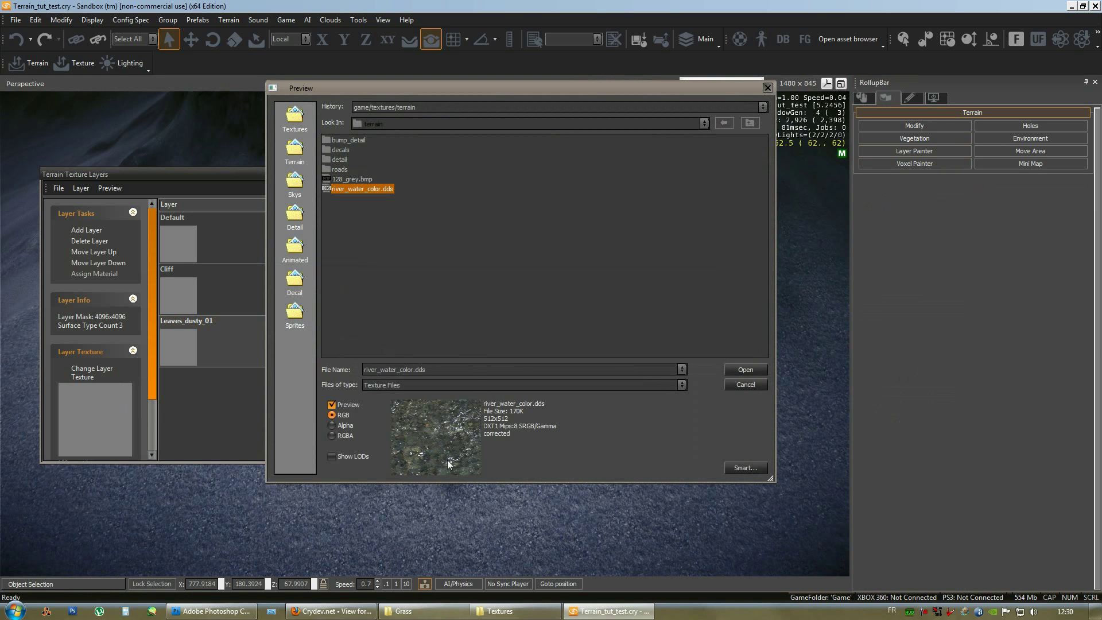
{"action": "left_click", "coordinate": [746, 385]}
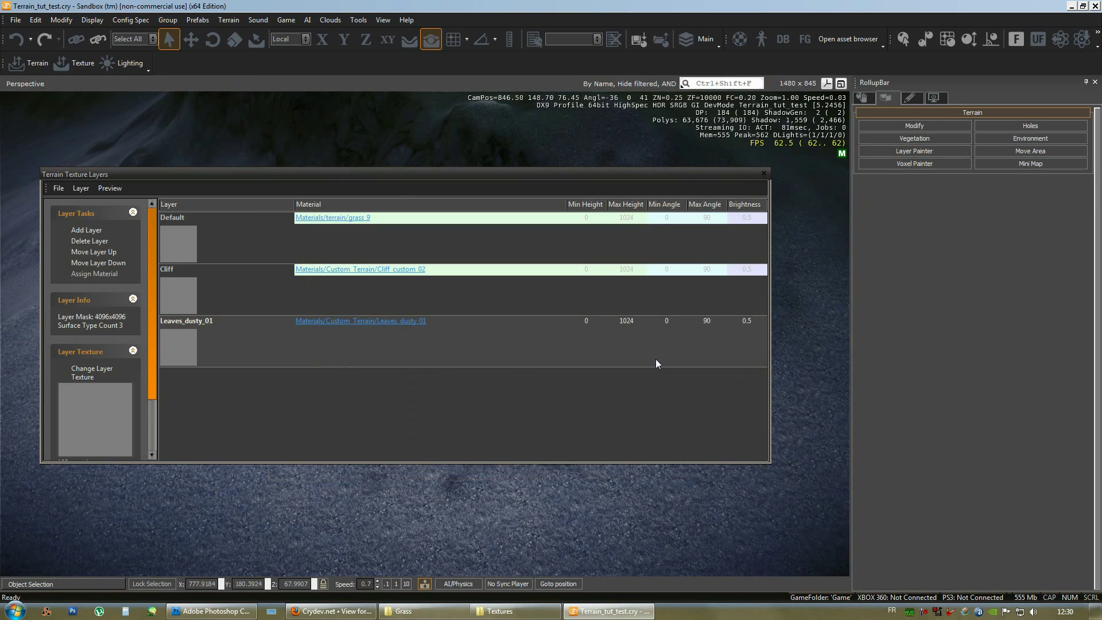
{"action": "left_click", "coordinate": [763, 174]}
Reopen the Layer Painter with the Leaves_dusty_01 layer and inspect the slope below the cliff
{"action": "right_click_drag", "start_coordinate": [564, 396], "coordinate": [543, 409]}
{"action": "key", "text": "s"}
{"action": "key", "text": "w"}
{"action": "left_click", "coordinate": [906, 151]}
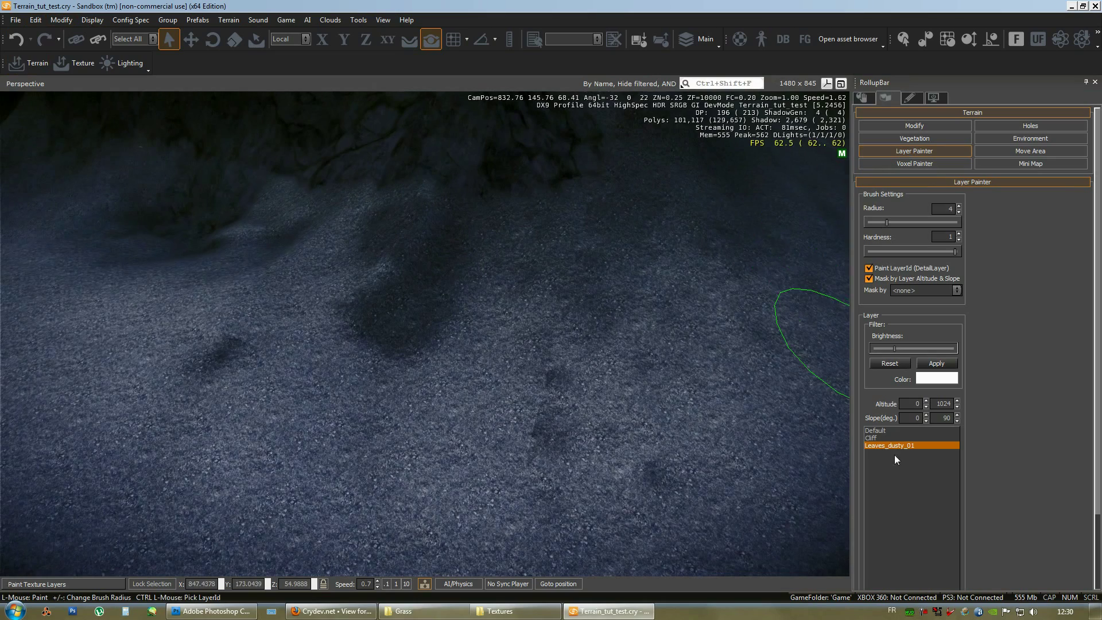
{"action": "key", "text": "s"}
{"action": "right_click_drag", "start_coordinate": [515, 332], "coordinate": [515, 331]}
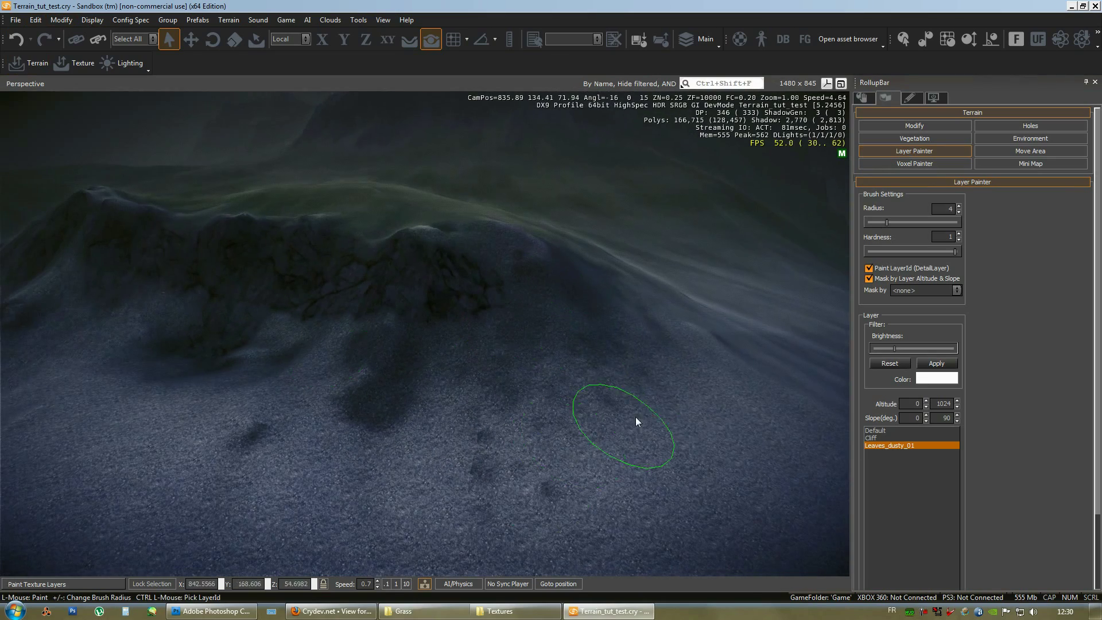
{"action": "right_click_drag", "start_coordinate": [642, 409], "coordinate": [642, 408]}
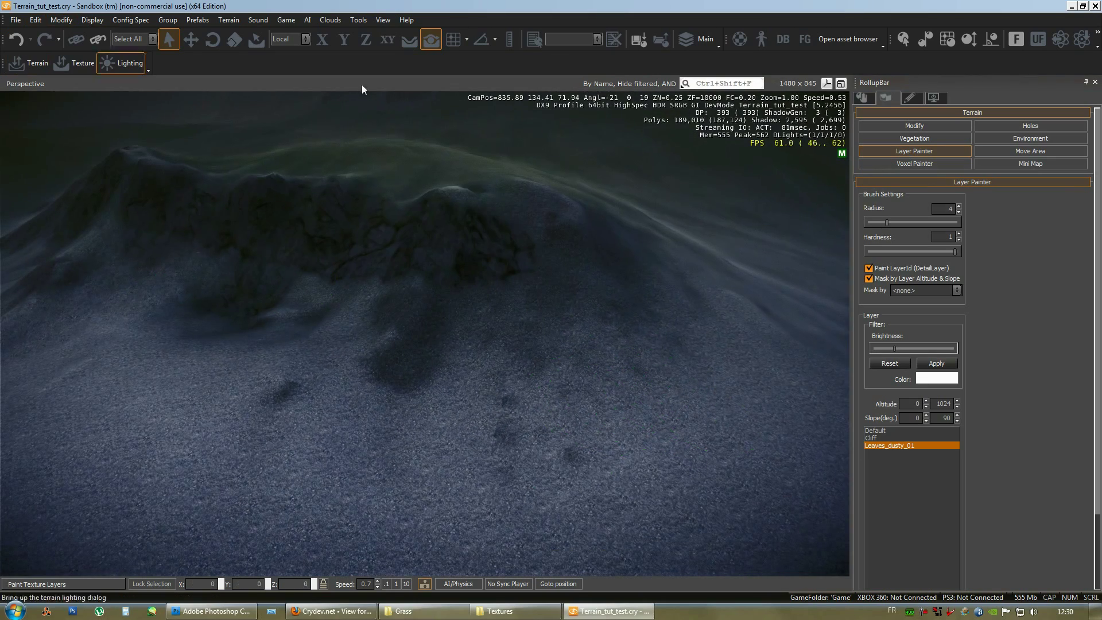
Review the terrain texture tile resolutions in the texture export/import dialog and close it
{"action": "left_click", "coordinate": [227, 20]}
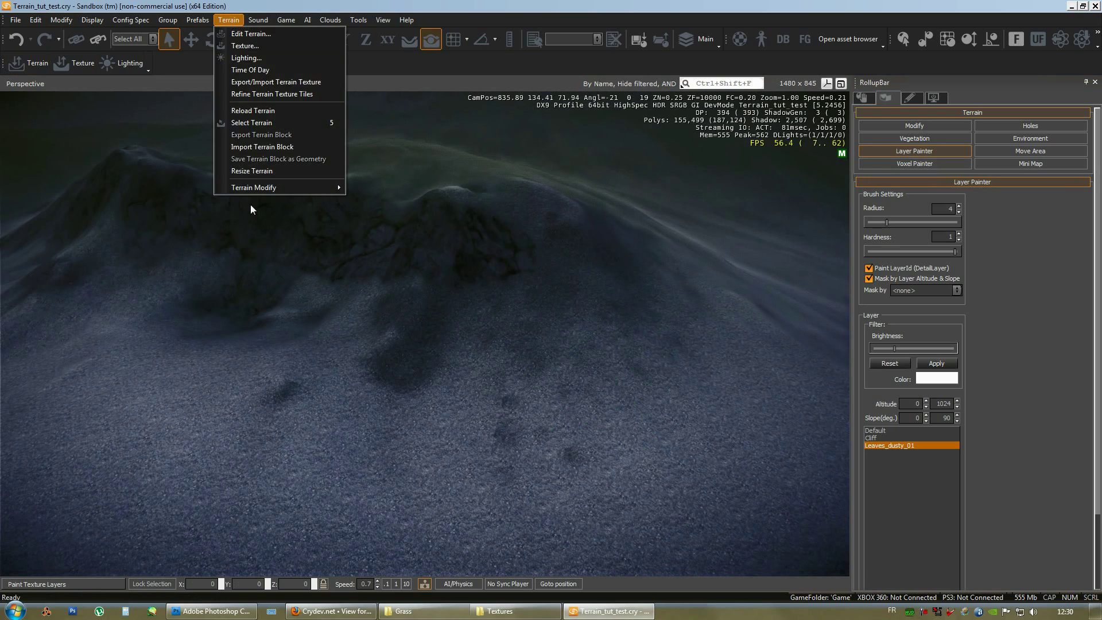
{"action": "left_click", "coordinate": [246, 81]}
{"action": "left_click_drag", "start_coordinate": [427, 241], "coordinate": [598, 378]}
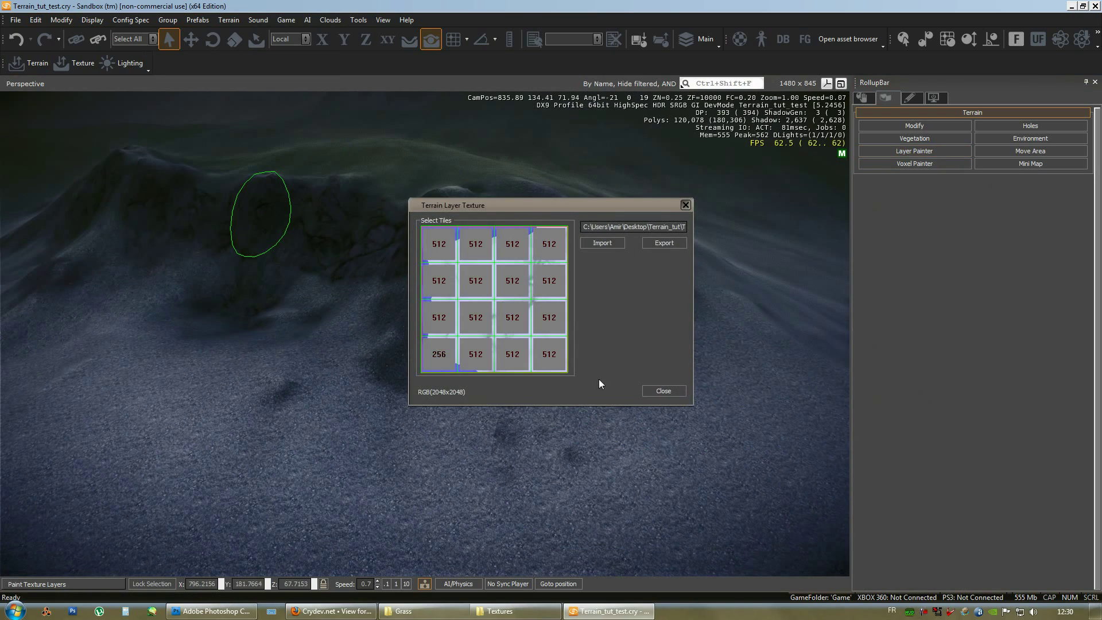
{"action": "left_click", "coordinate": [663, 391]}
Reopen the Layer Painter for the Leaves_dusty_01 layer and set the brush hardness to 0
{"action": "mouse_move", "coordinate": [290, 381]}
{"action": "right_mouse_down"}
{"action": "mouse_move", "coordinate": [621, 379]}
{"action": "mouse_move", "coordinate": [554, 160]}
{"action": "mouse_move", "coordinate": [601, 380]}
{"action": "right_mouse_up"}
{"action": "key", "text": "w"}
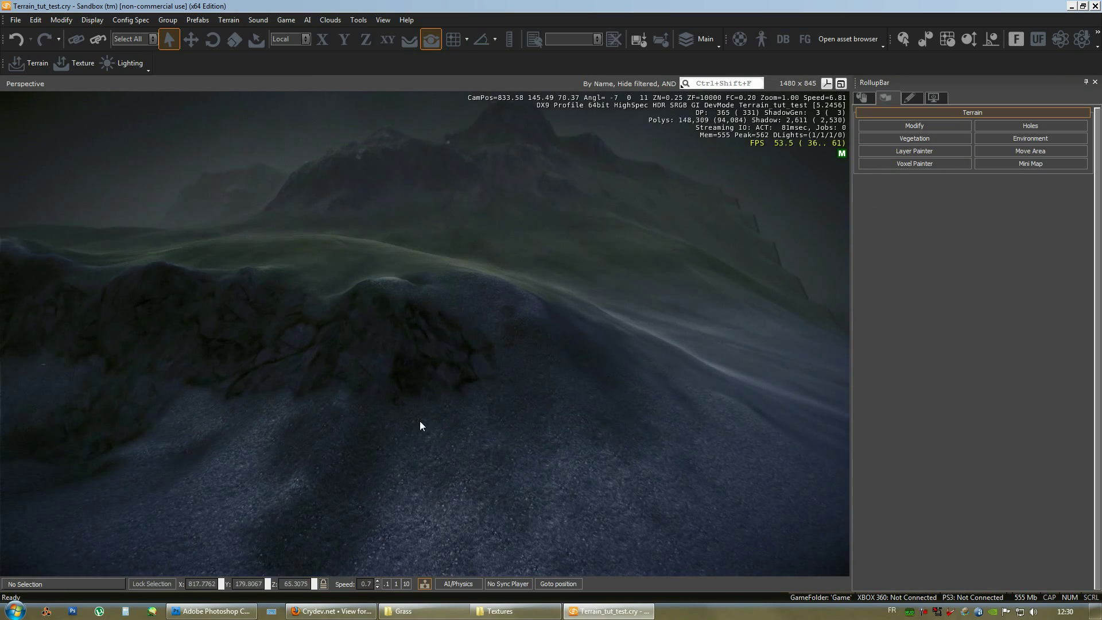
{"action": "right_click_drag", "start_coordinate": [495, 436], "coordinate": [704, 343]}
{"action": "left_click", "coordinate": [909, 152]}
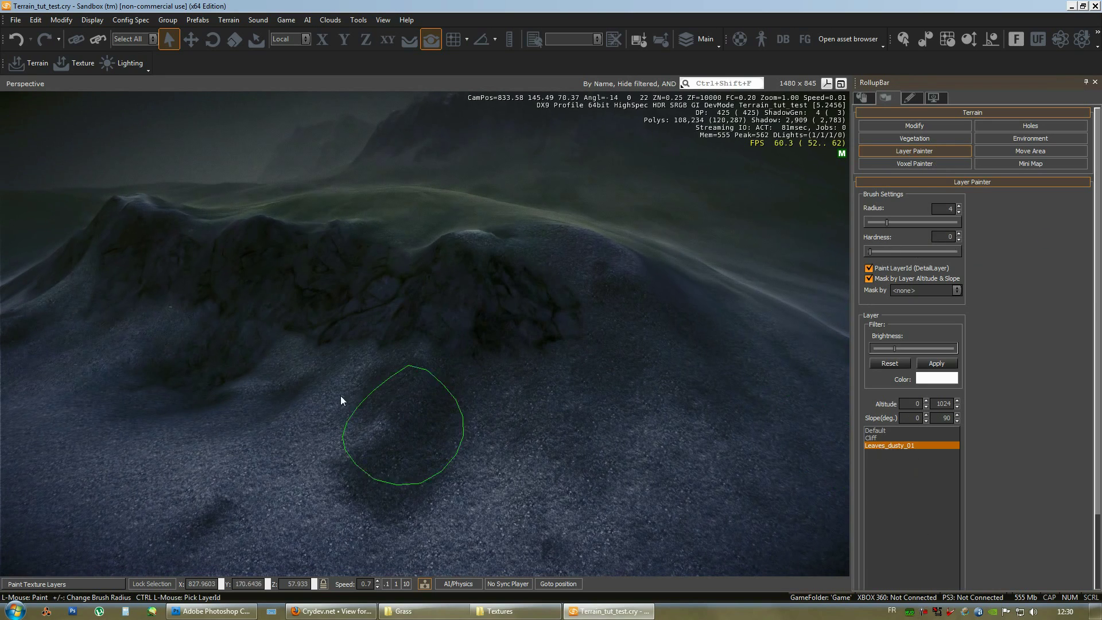
{"action": "right_click_drag", "start_coordinate": [568, 316], "coordinate": [568, 316]}
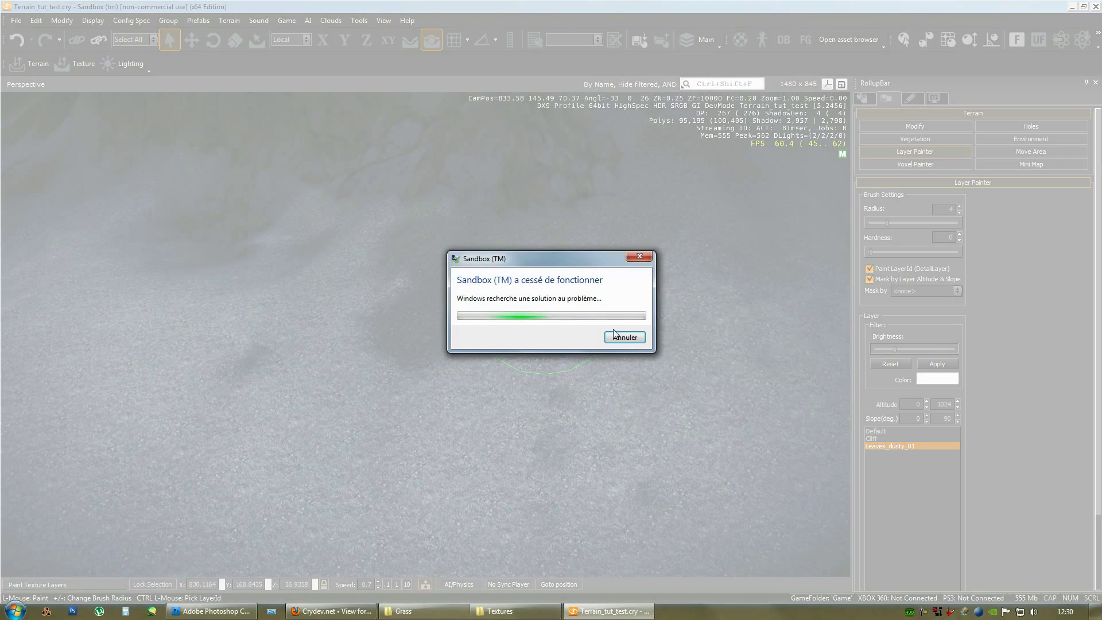
Dismiss the crash report and paint the Leaves_dusty_01 layer on the gravel slope below the cliff
{"action": "left_click", "coordinate": [634, 336]}
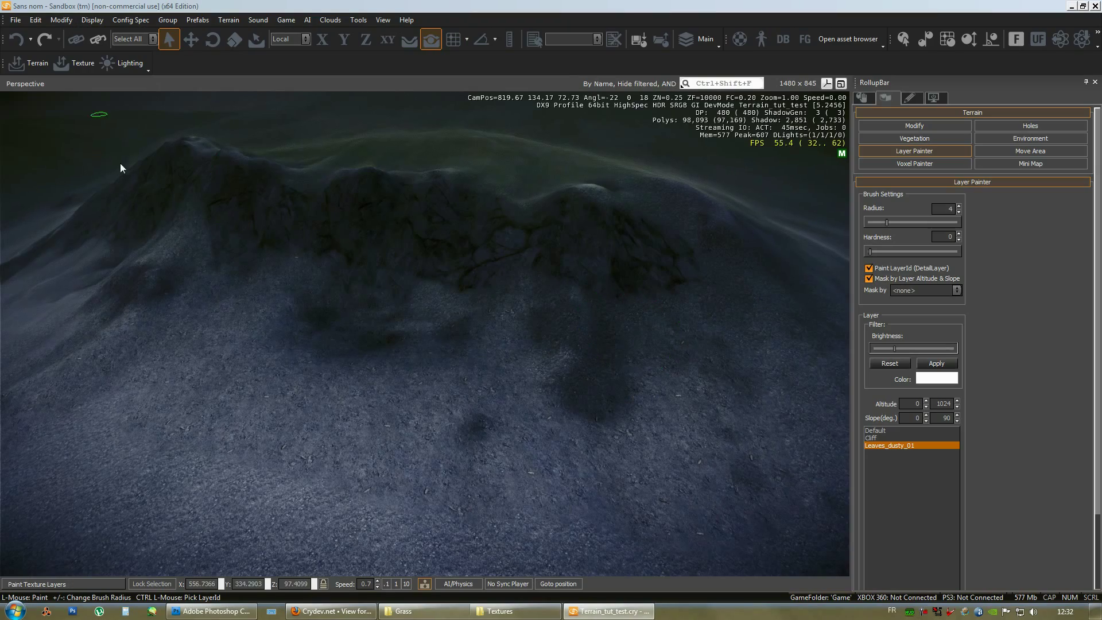
{"action": "mouse_move", "coordinate": [571, 369]}
{"action": "right_mouse_down"}
{"action": "mouse_move", "coordinate": [553, 381]}
{"action": "mouse_move", "coordinate": [555, 346]}
{"action": "right_mouse_up"}
{"action": "key", "text": "d"}
{"action": "key", "text": "a"}
{"action": "right_click_drag", "start_coordinate": [517, 417], "coordinate": [561, 412]}
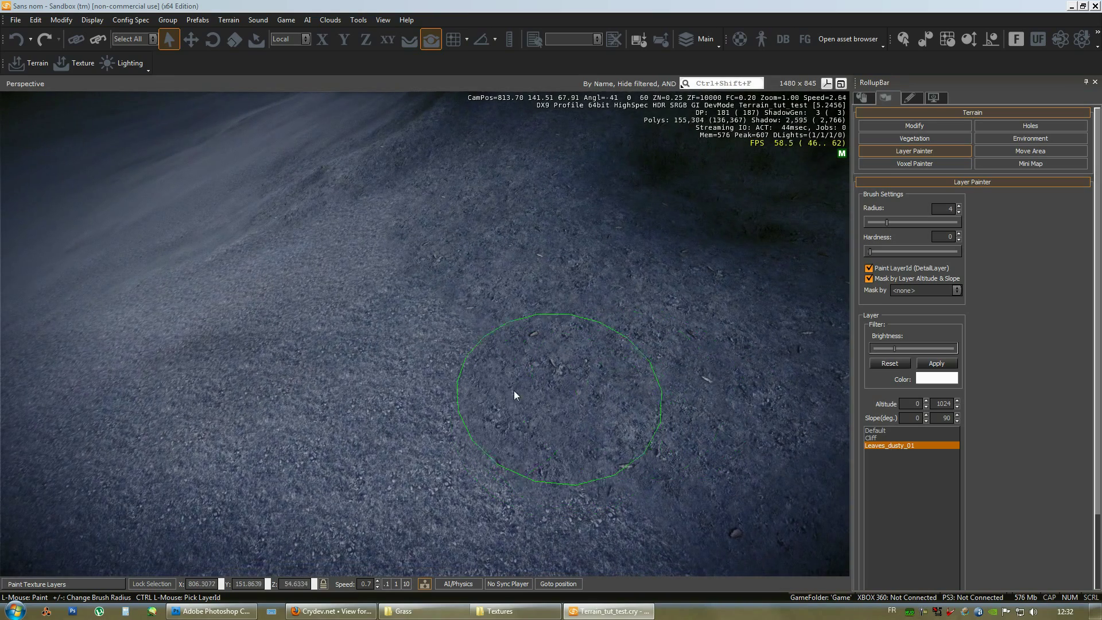
{"action": "mouse_move", "coordinate": [436, 400]}
{"action": "left_mouse_down"}
{"action": "mouse_move", "coordinate": [387, 346]}
{"action": "mouse_move", "coordinate": [269, 384]}
{"action": "mouse_move", "coordinate": [360, 232]}
{"action": "left_mouse_up"}
Extend the Leaves_dusty_01 painting along the foot of the cliff towards the dark ridge
{"action": "right_click_drag", "start_coordinate": [364, 288], "coordinate": [377, 324]}
{"action": "key", "text": "a"}
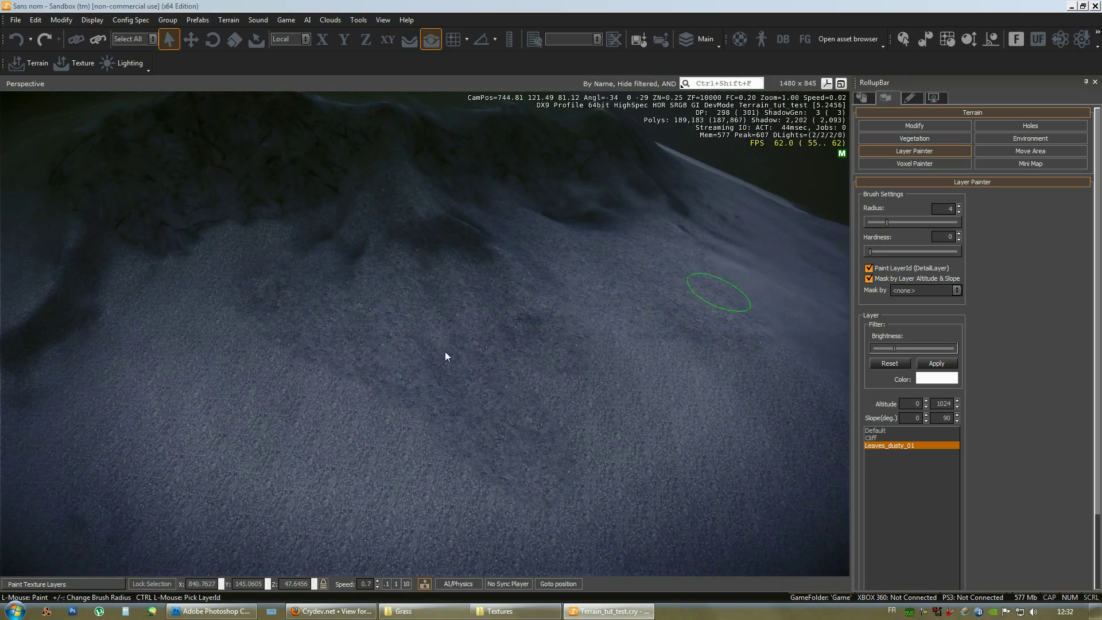
{"action": "right_click_drag", "start_coordinate": [377, 365], "coordinate": [382, 366]}
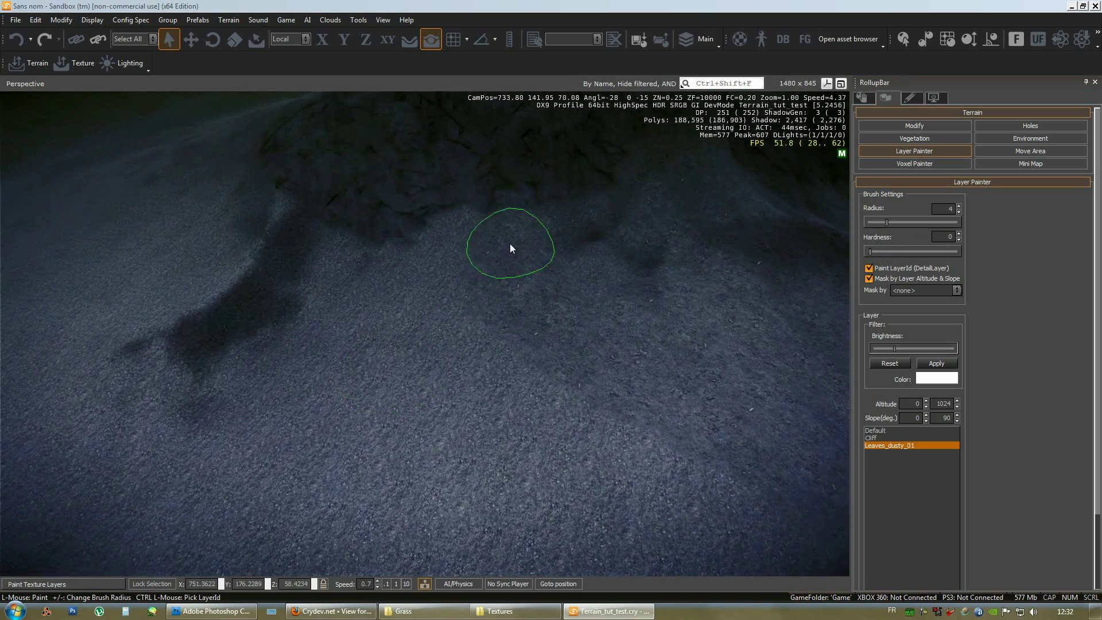
{"action": "left_click_drag", "start_coordinate": [312, 360], "coordinate": [77, 450]}
Paint the Cliff layer along the dark ridge running down from the cliff, using a brush radius of about 1.86
{"action": "right_click_drag", "start_coordinate": [537, 406], "coordinate": [532, 401]}
{"action": "key", "text": "w"}
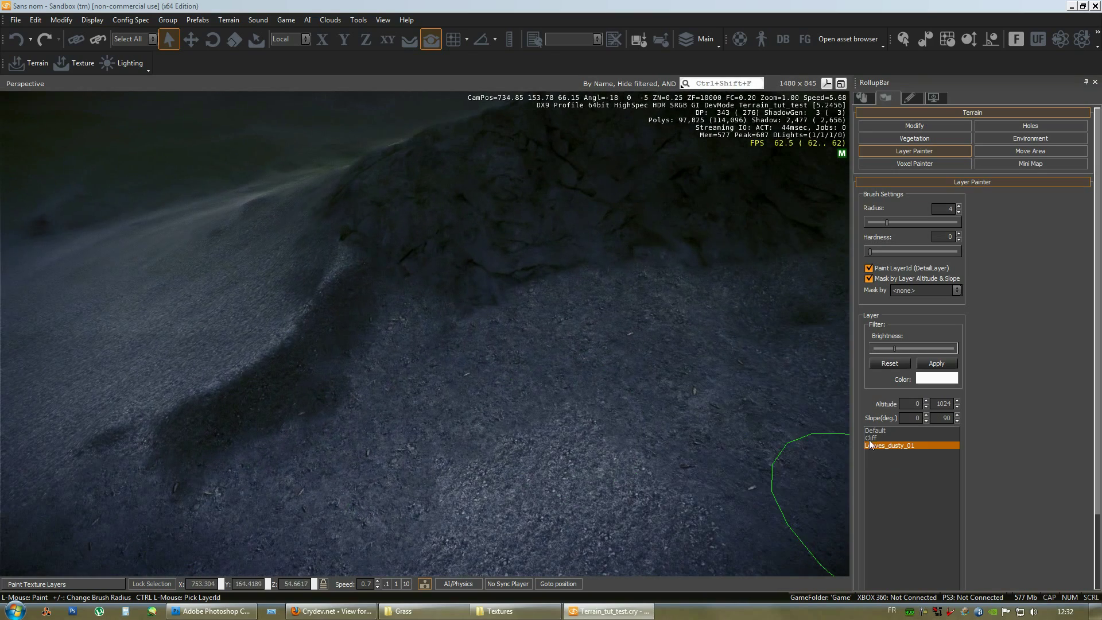
{"action": "left_click", "coordinate": [870, 438]}
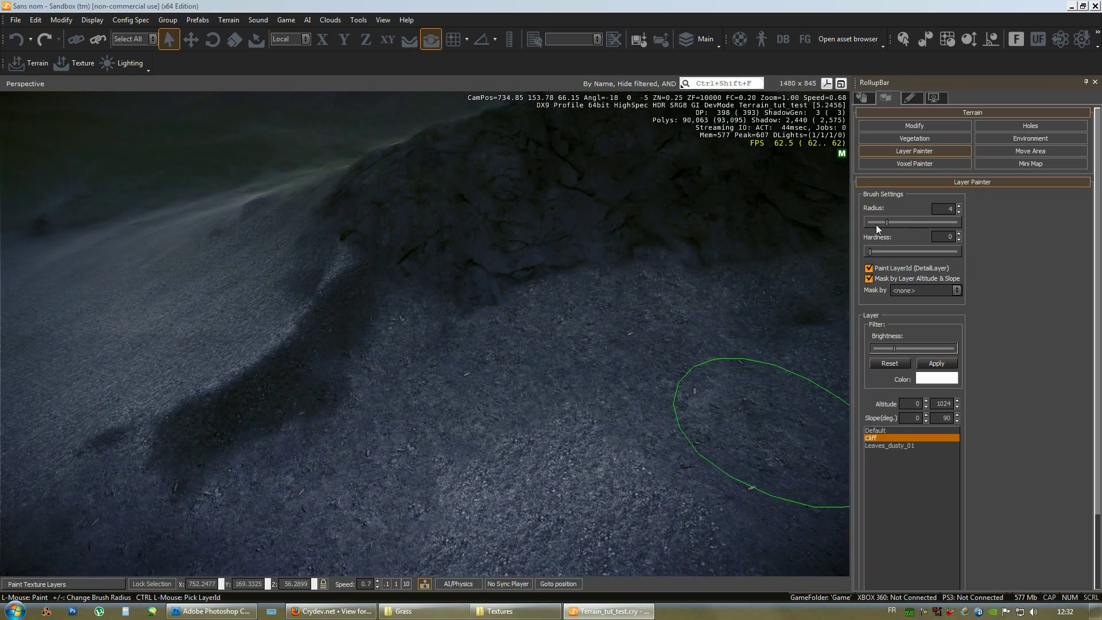
{"action": "left_click_drag", "start_coordinate": [885, 227], "coordinate": [876, 224]}
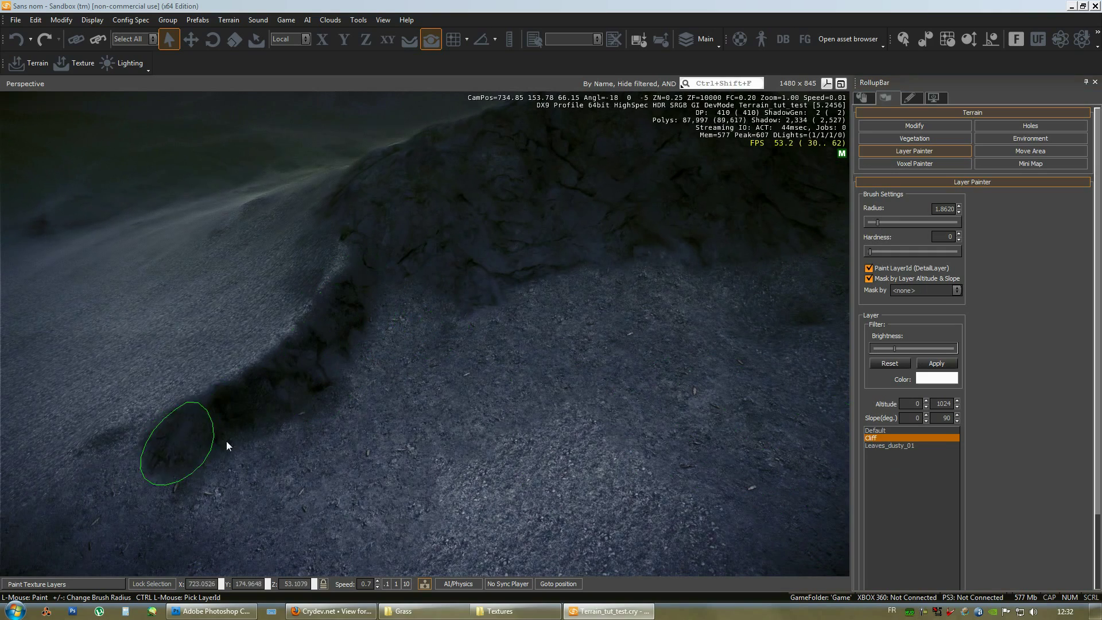
Examine the painted cliff and the surrounding terrain up close and from far across the water
{"action": "mouse_move", "coordinate": [227, 441]}
{"action": "right_mouse_down"}
{"action": "mouse_move", "coordinate": [390, 399]}
{"action": "mouse_move", "coordinate": [395, 383]}
{"action": "right_mouse_up"}
{"action": "key", "text": "d"}
{"action": "key", "text": "s"}
{"action": "right_click_drag", "start_coordinate": [796, 362], "coordinate": [748, 365]}
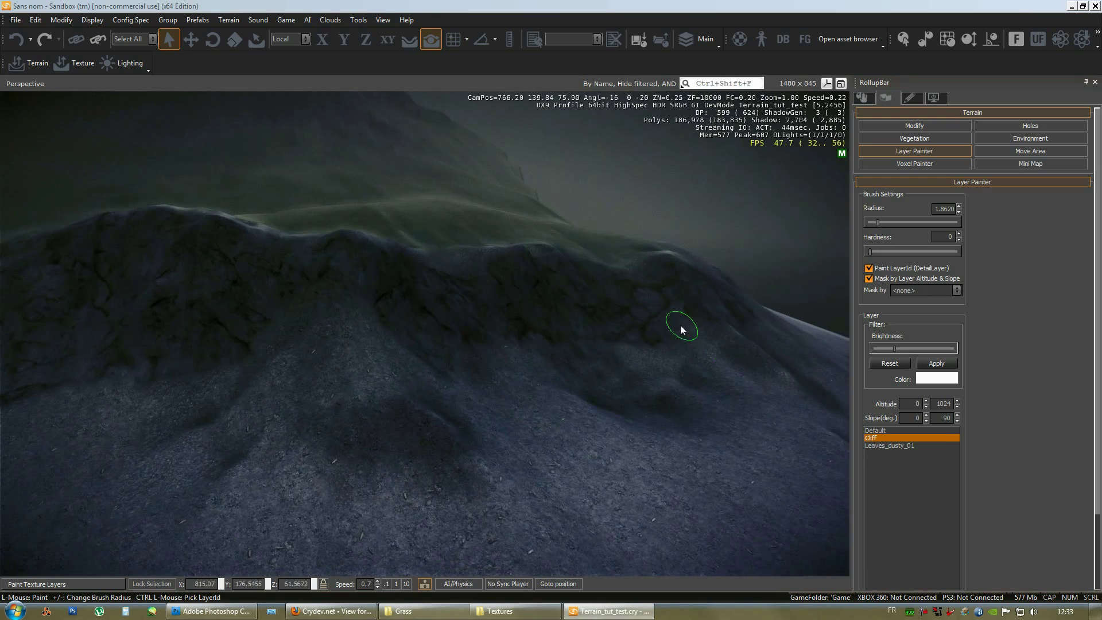
{"action": "right_click_drag", "start_coordinate": [634, 326], "coordinate": [634, 332]}
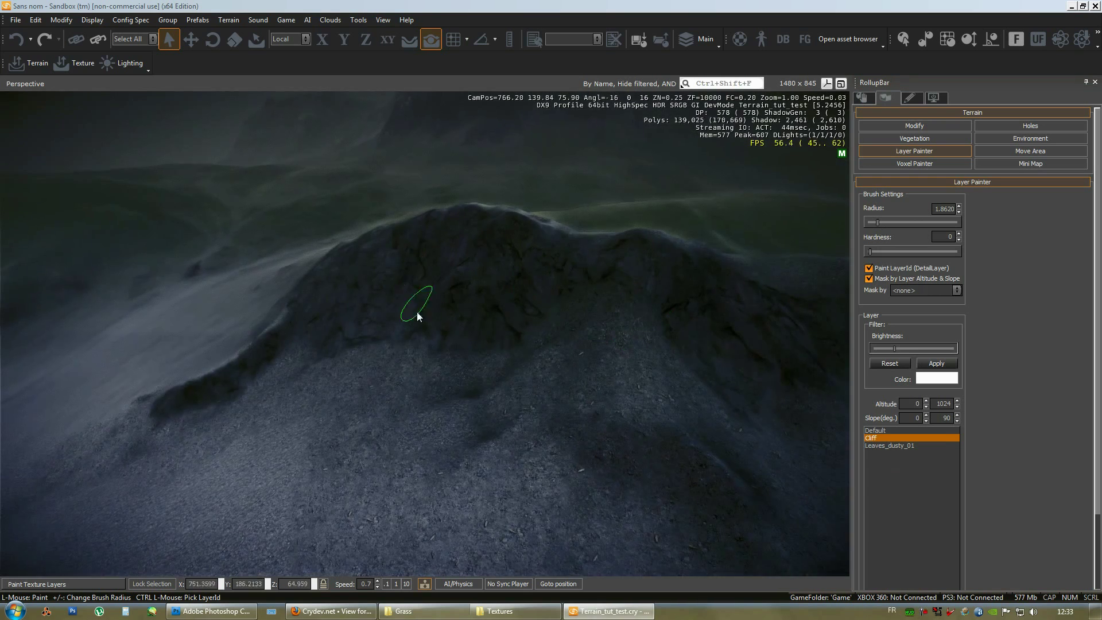
{"action": "right_click_drag", "start_coordinate": [418, 315], "coordinate": [417, 313]}
{"action": "key", "text": "s"}
{"action": "key", "text": "s"}
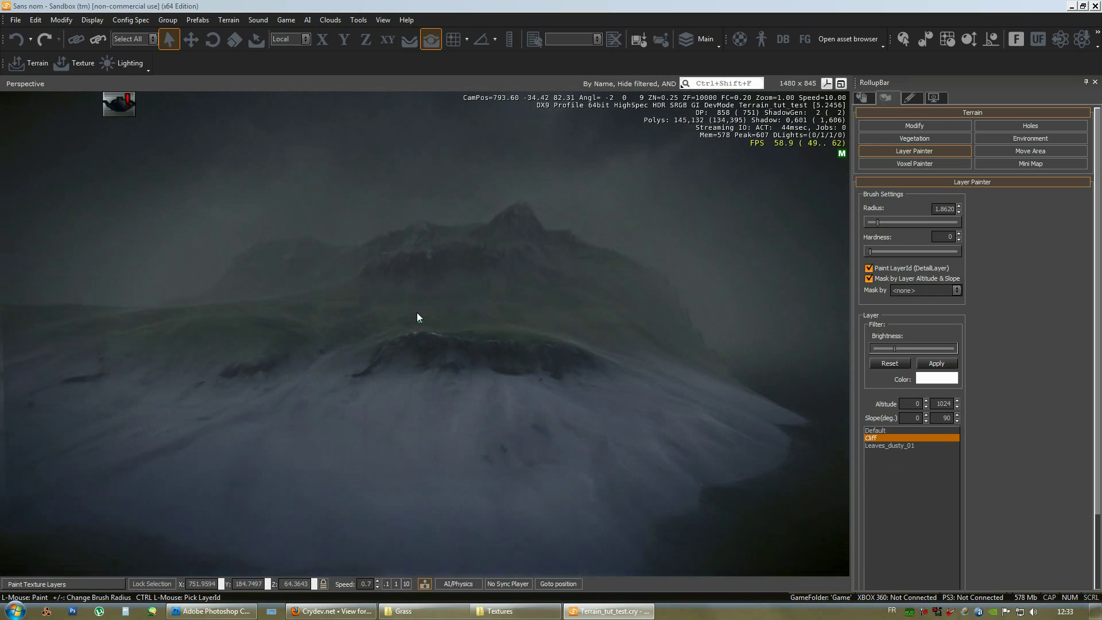
{"action": "key", "text": "s"}
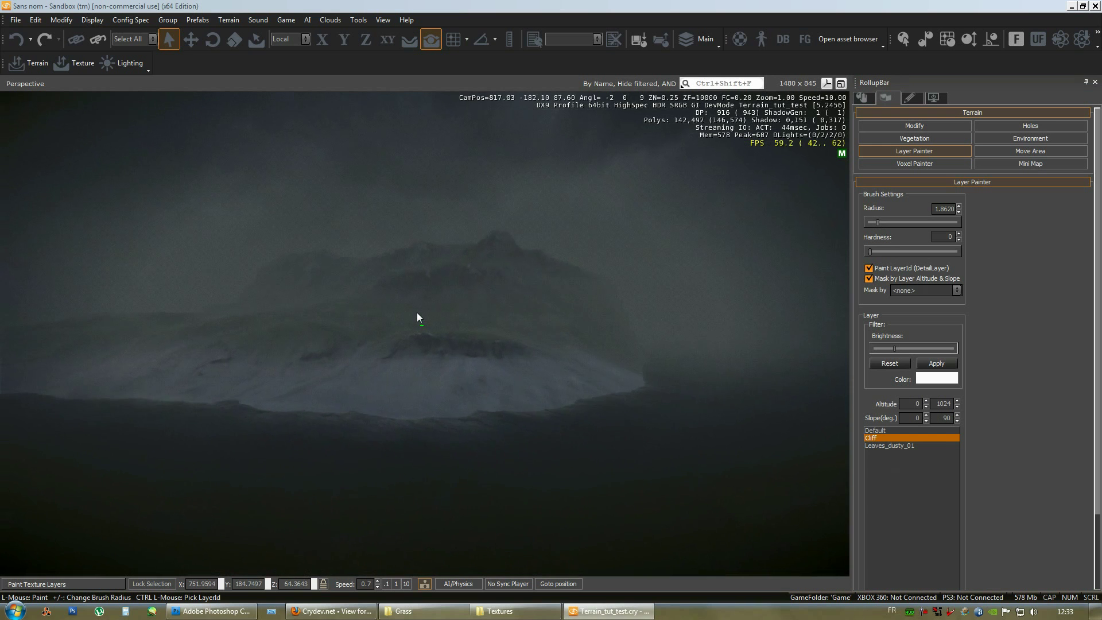
{"action": "key", "text": "w"}
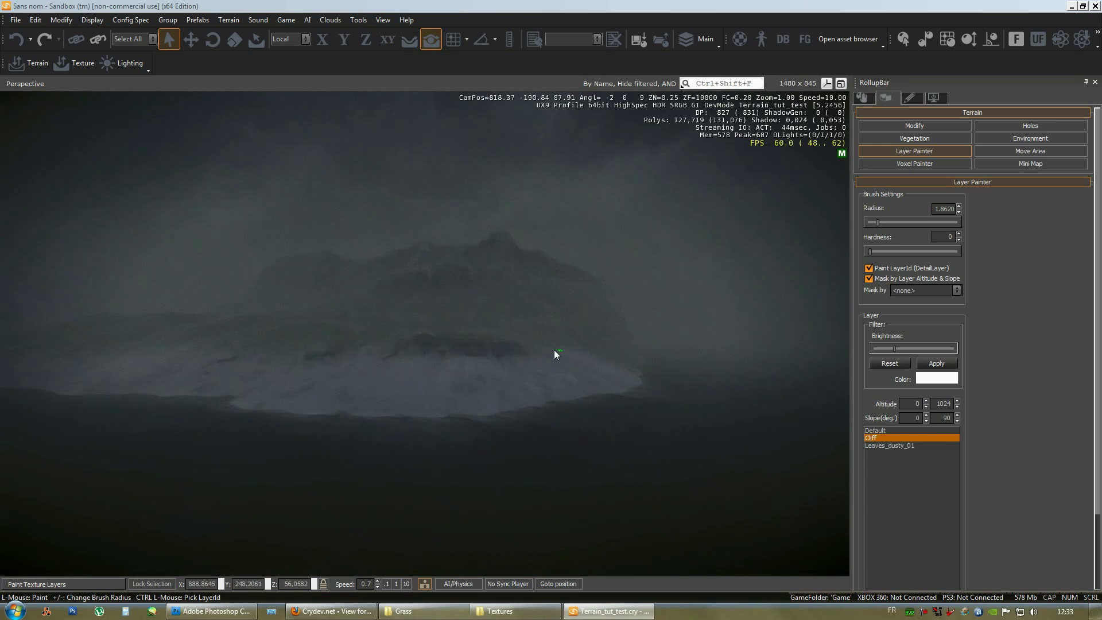
{"action": "key", "text": "w"}
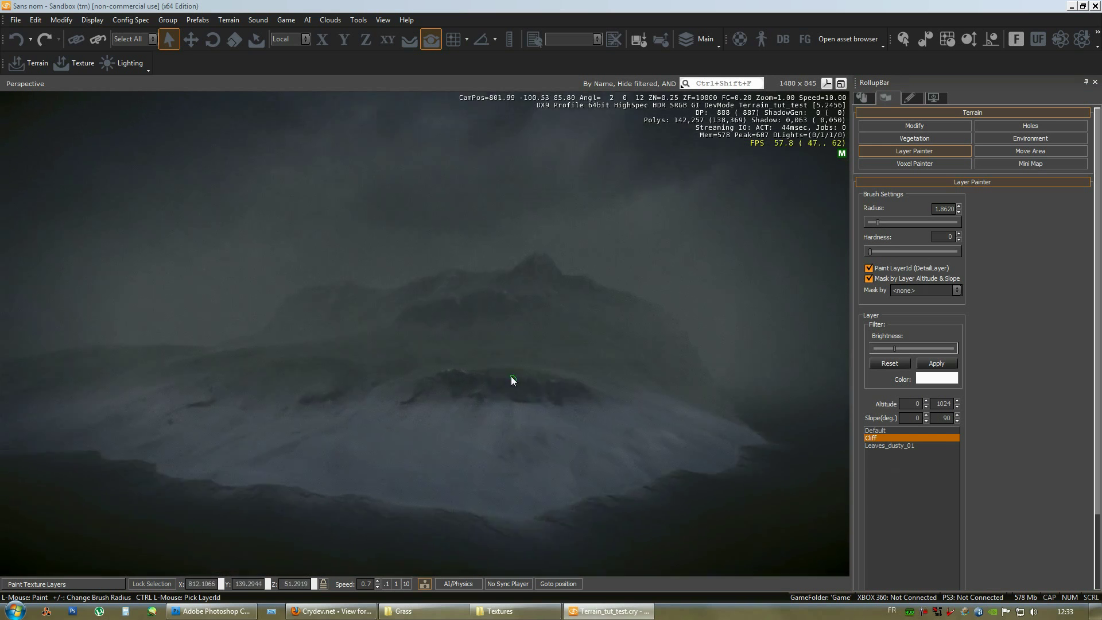
{"action": "key", "text": "w"}
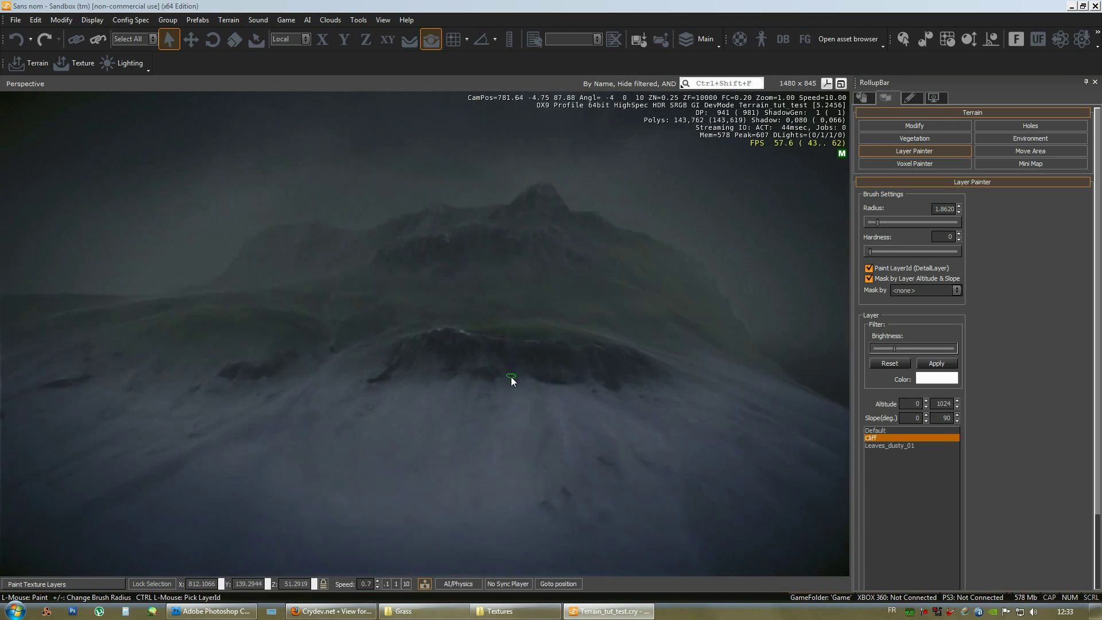
{"action": "key", "text": "w"}
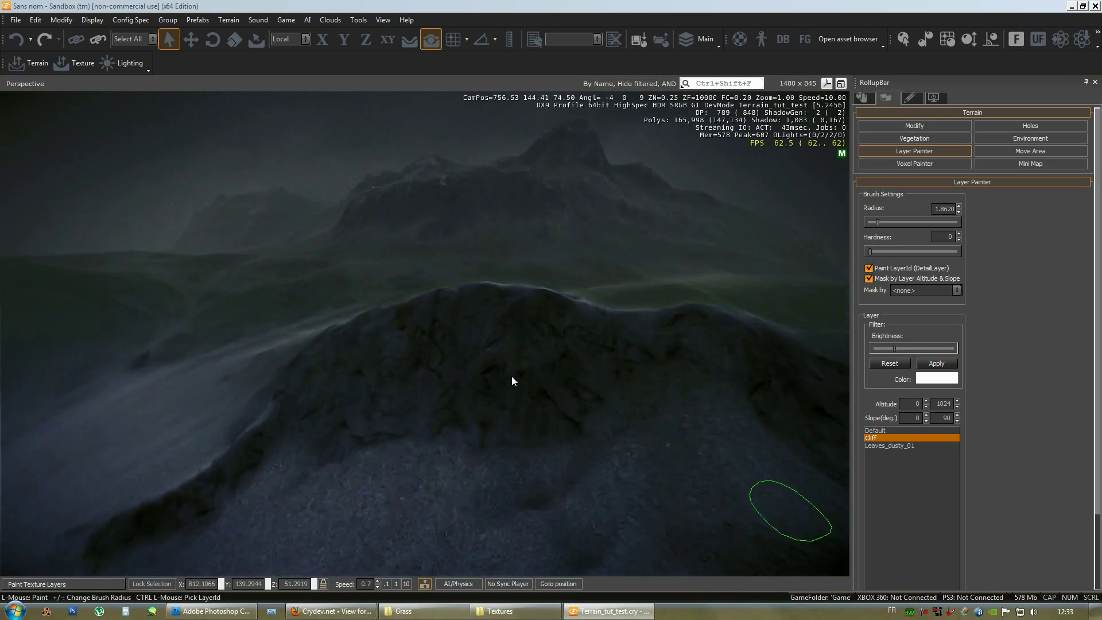
{"action": "key", "text": "w"}
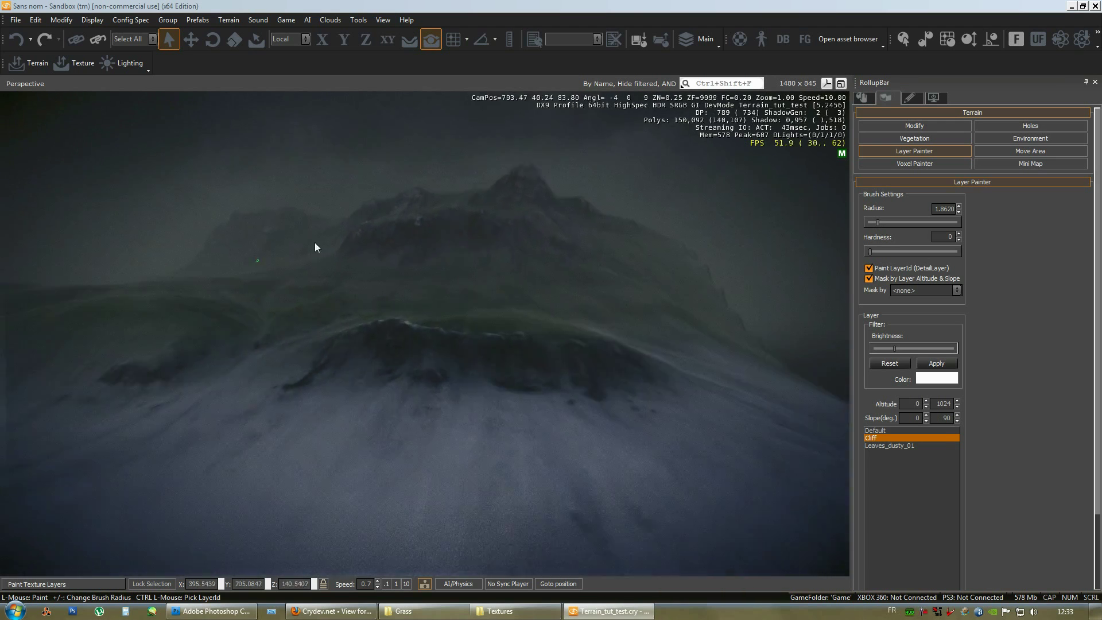
{"action": "key", "text": "s"}
{"action": "right_click_drag", "start_coordinate": [572, 349], "coordinate": [572, 349]}
{"action": "key", "text": "s"}
{"action": "right_click_drag", "start_coordinate": [656, 346], "coordinate": [656, 346]}
{"action": "scroll", "coordinate": [656, 345], "scroll_direction": "down", "scroll_amount": 5}
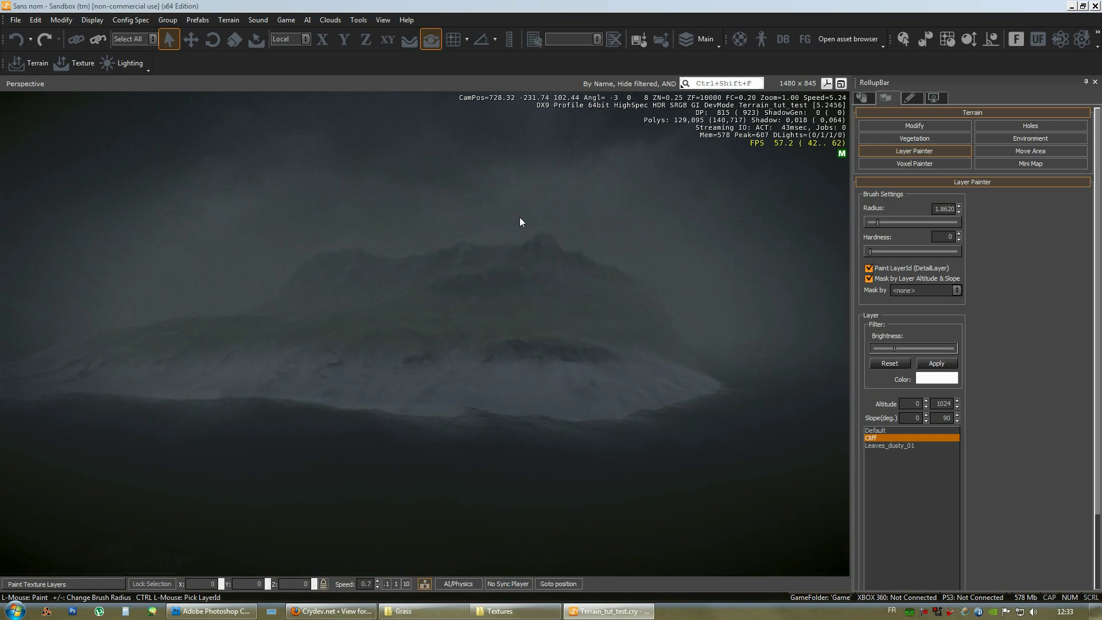
{"action": "key", "text": "w"}
{"action": "right_click_drag", "start_coordinate": [546, 330], "coordinate": [546, 330]}
{"action": "key", "text": "d"}
{"action": "scroll", "coordinate": [539, 335], "scroll_direction": "up", "scroll_amount": 8}
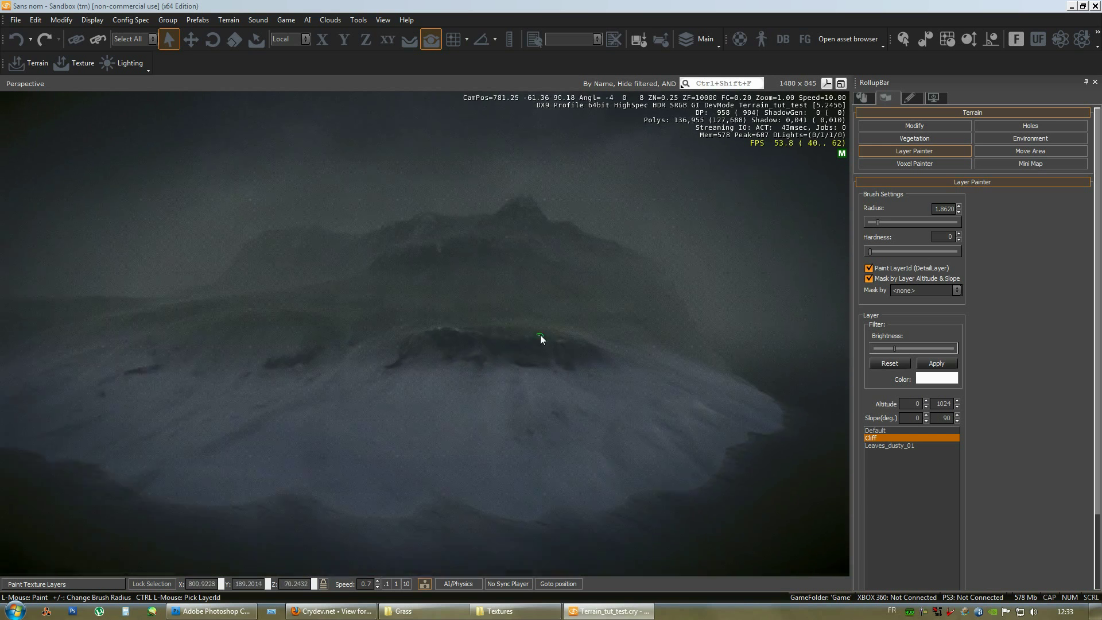
Paint the Cliff layer over the neighbouring group of dark rock mounds on the slope
{"action": "key", "text": "w"}
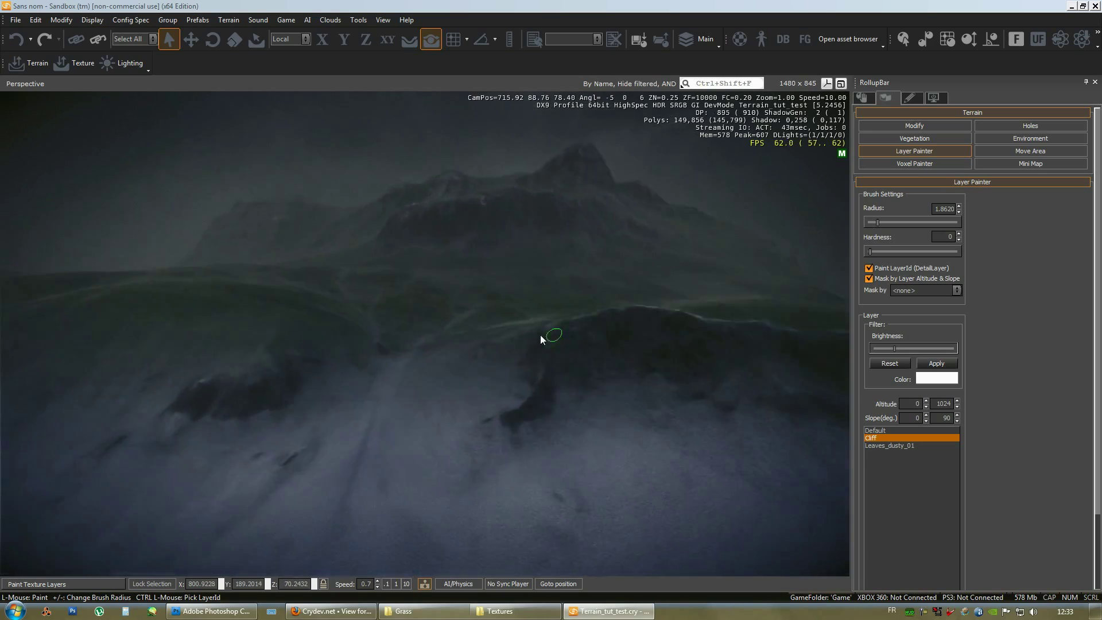
{"action": "key", "text": "a"}
{"action": "right_click_drag", "start_coordinate": [540, 336], "coordinate": [540, 335]}
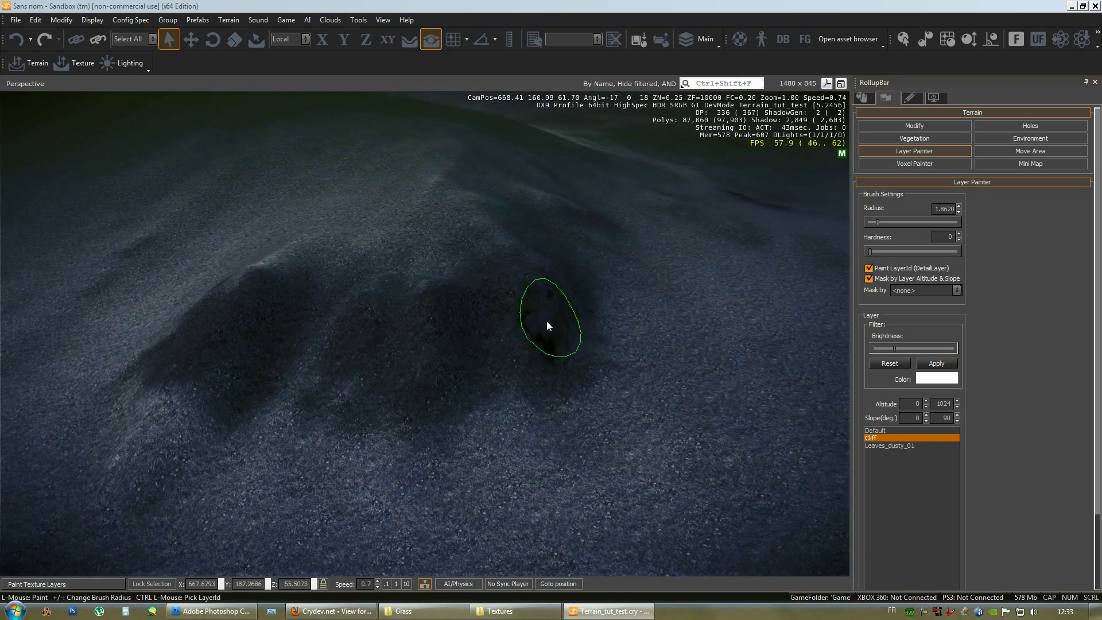
{"action": "mouse_move", "coordinate": [433, 317]}
{"action": "left_mouse_down"}
{"action": "mouse_move", "coordinate": [405, 383]}
{"action": "mouse_move", "coordinate": [360, 340]}
{"action": "left_mouse_up"}
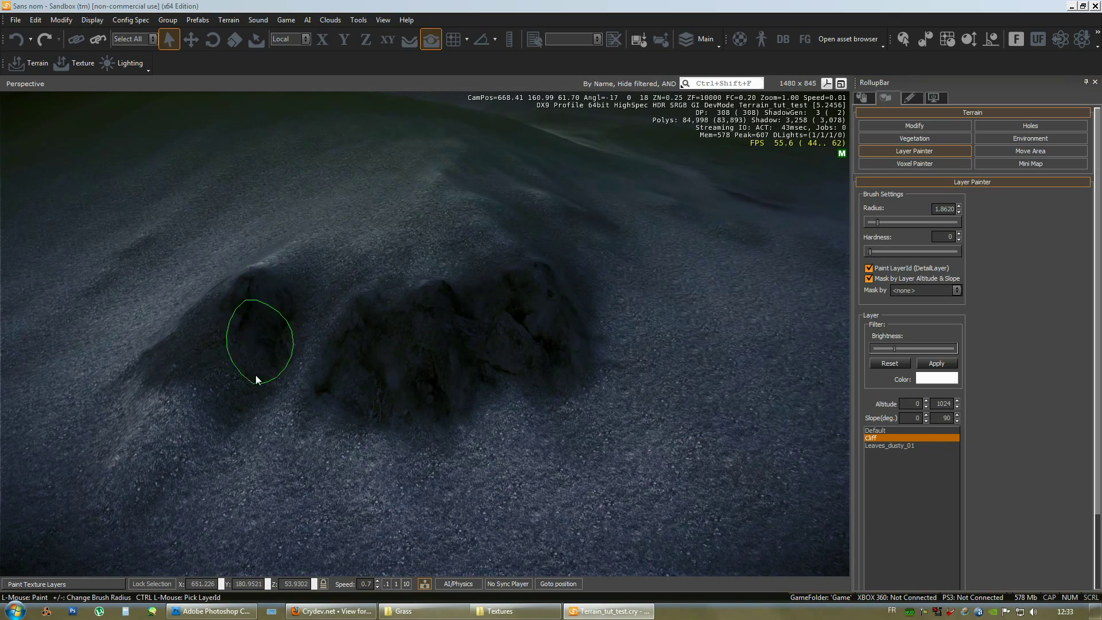
{"action": "mouse_move", "coordinate": [256, 379]}
{"action": "left_mouse_down"}
{"action": "mouse_move", "coordinate": [187, 350]}
{"action": "mouse_move", "coordinate": [226, 300]}
{"action": "mouse_move", "coordinate": [172, 299]}
{"action": "left_mouse_up"}
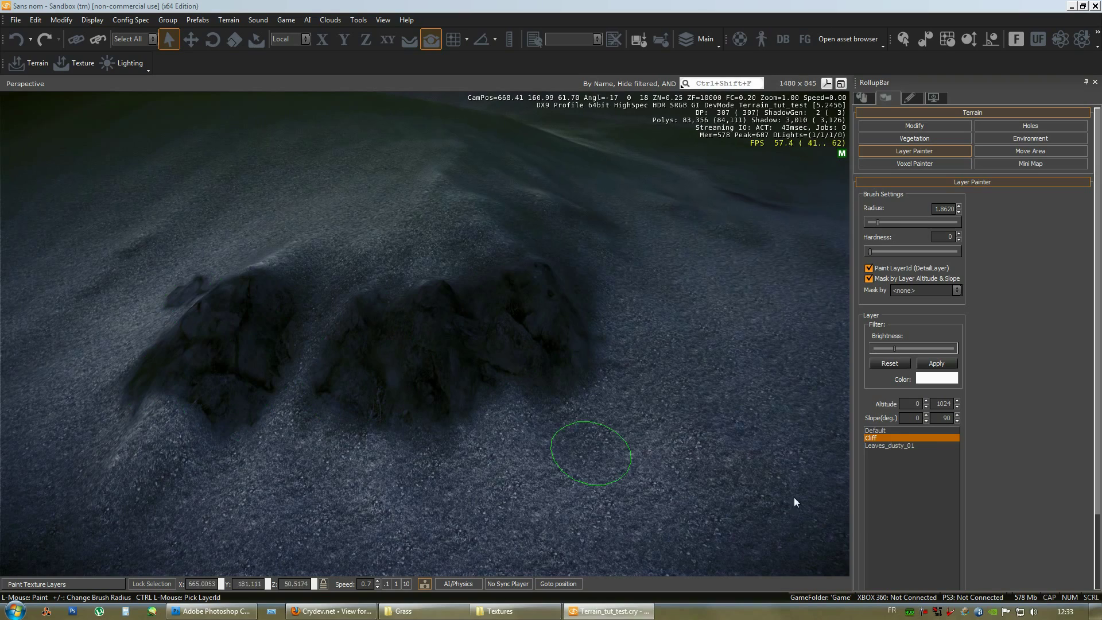
Select the Leaves_dusty_01 layer and inspect the ground at the base of the painted rock mounds
{"action": "left_click", "coordinate": [879, 446]}
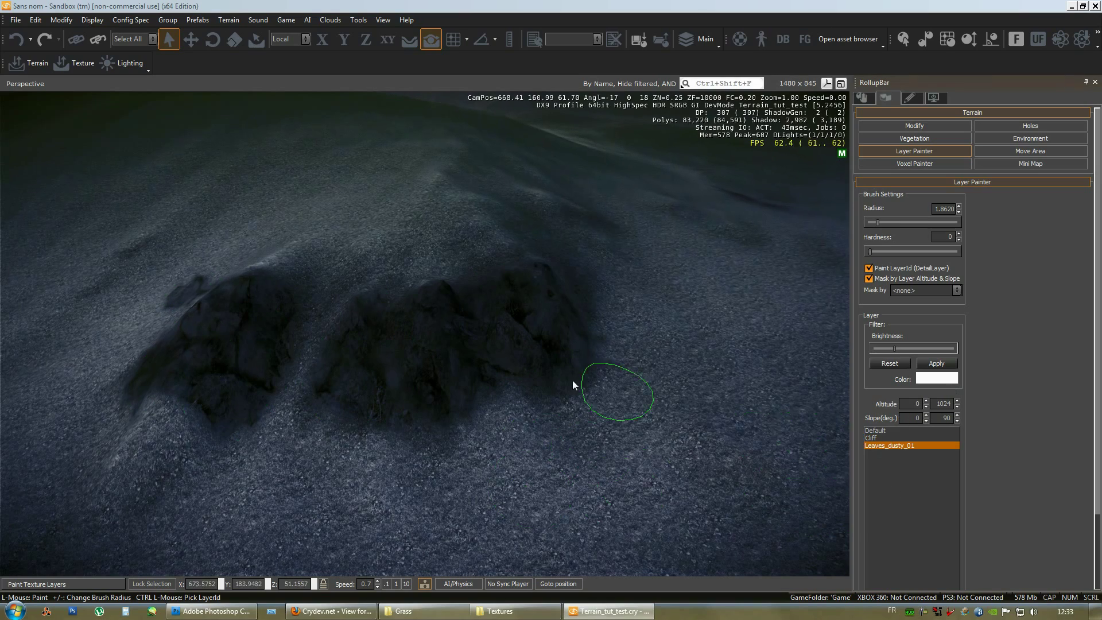
{"action": "key", "text": "s"}
{"action": "right_click_drag", "start_coordinate": [570, 380], "coordinate": [611, 384]}
{"action": "key", "text": "w"}
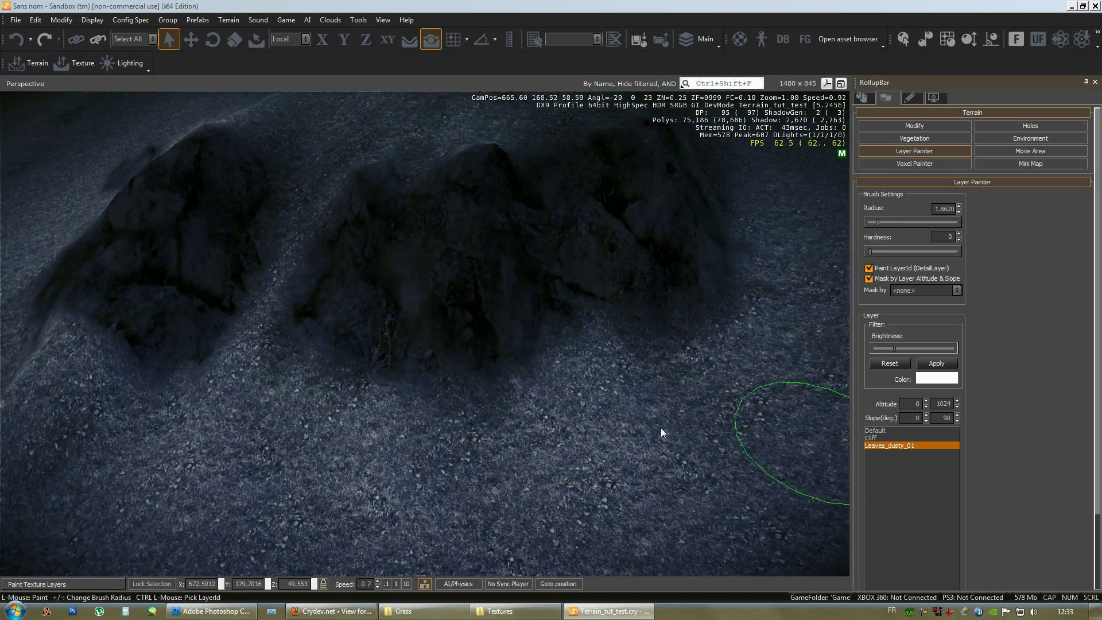
Inspect the open gravel slope with the Default layer selected, and paint Leaves_dusty_01 over it
{"action": "left_click", "coordinate": [892, 429]}
{"action": "key", "text": "d"}
{"action": "mouse_move", "coordinate": [459, 384]}
{"action": "right_mouse_down"}
{"action": "mouse_move", "coordinate": [449, 387]}
{"action": "mouse_move", "coordinate": [536, 315]}
{"action": "mouse_move", "coordinate": [476, 362]}
{"action": "right_mouse_up"}
{"action": "key", "text": "w"}
{"action": "key", "text": "d"}
{"action": "key", "text": "s"}
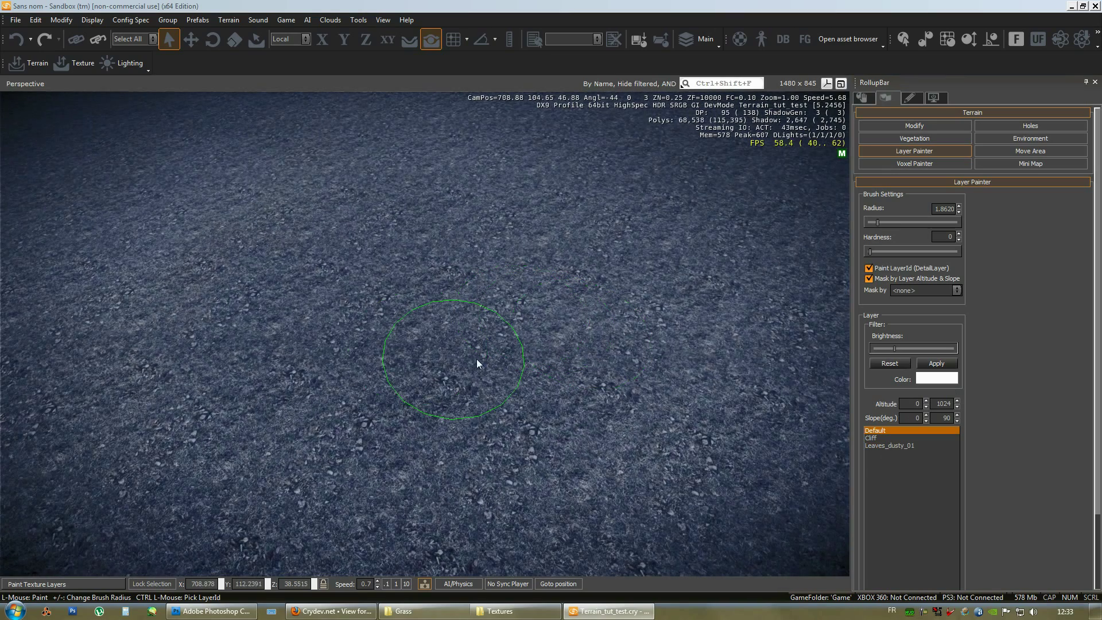
{"action": "left_click", "coordinate": [878, 445]}
{"action": "mouse_move", "coordinate": [565, 355]}
{"action": "left_mouse_down"}
{"action": "mouse_move", "coordinate": [605, 339]}
{"action": "mouse_move", "coordinate": [408, 371]}
{"action": "mouse_move", "coordinate": [512, 384]}
{"action": "left_mouse_up"}
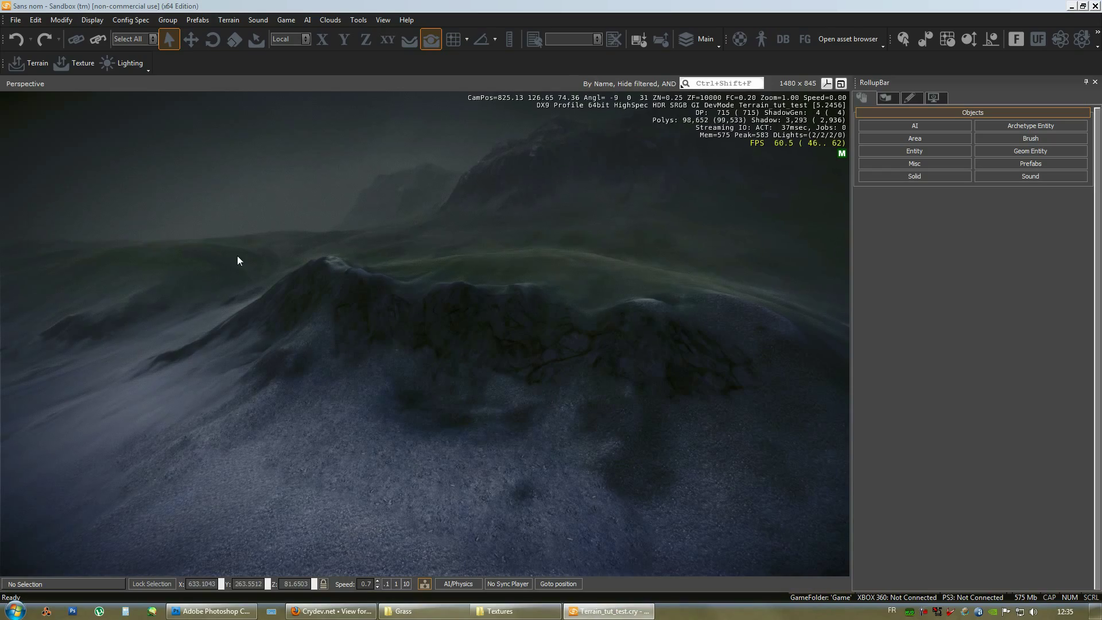
Close the RollupBar to widen the viewport and examine the cliff and distant mountains from farther back
{"action": "left_click", "coordinate": [1094, 82]}
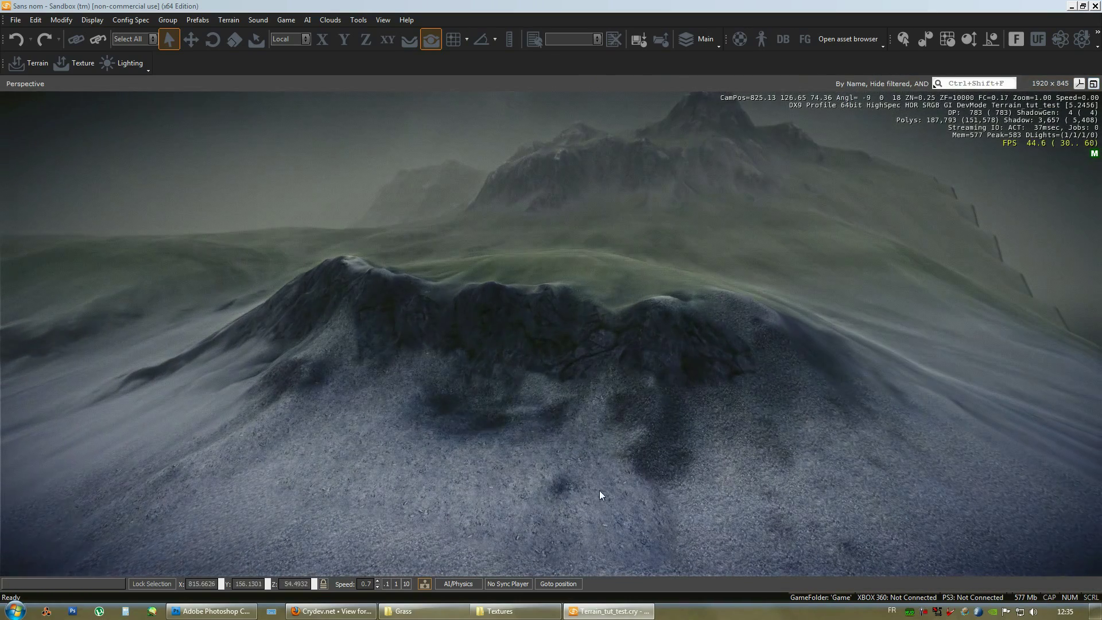
{"action": "right_click_drag", "start_coordinate": [599, 490], "coordinate": [607, 431]}
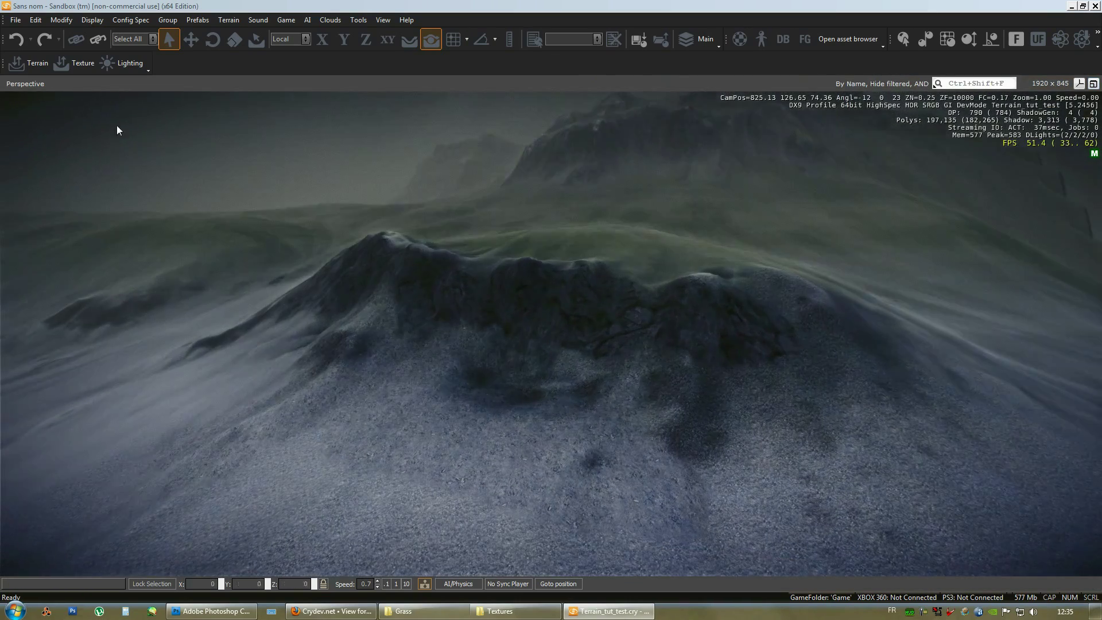
{"action": "right_click_drag", "start_coordinate": [593, 392], "coordinate": [979, 232]}
{"action": "right_click_drag", "start_coordinate": [765, 458], "coordinate": [794, 436]}
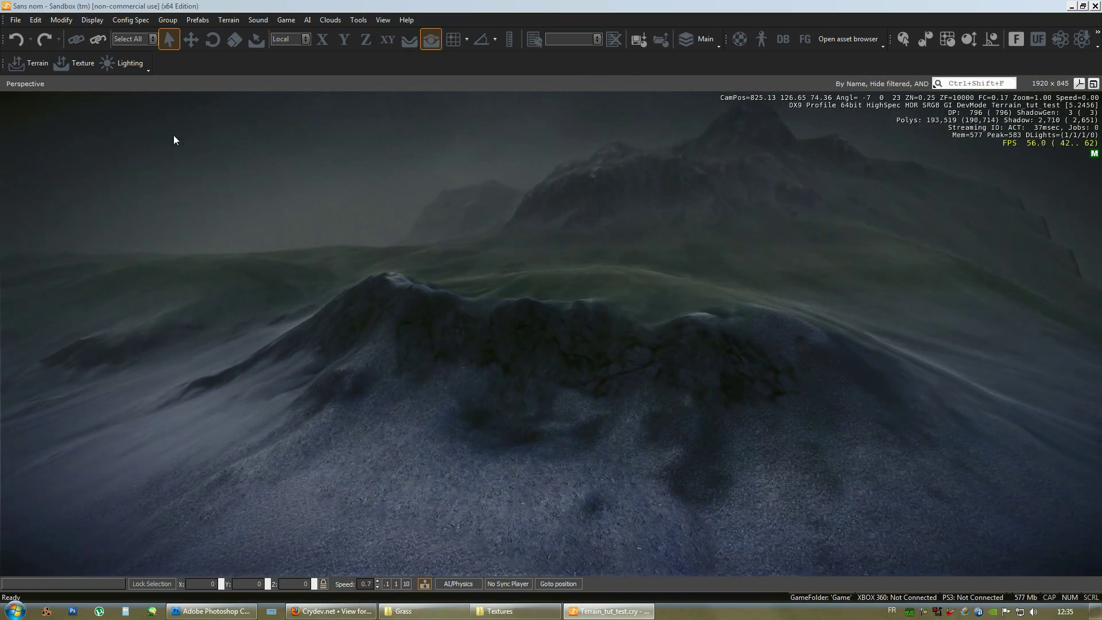
{"action": "right_click_drag", "start_coordinate": [431, 273], "coordinate": [575, 324]}
{"action": "key", "text": "s"}
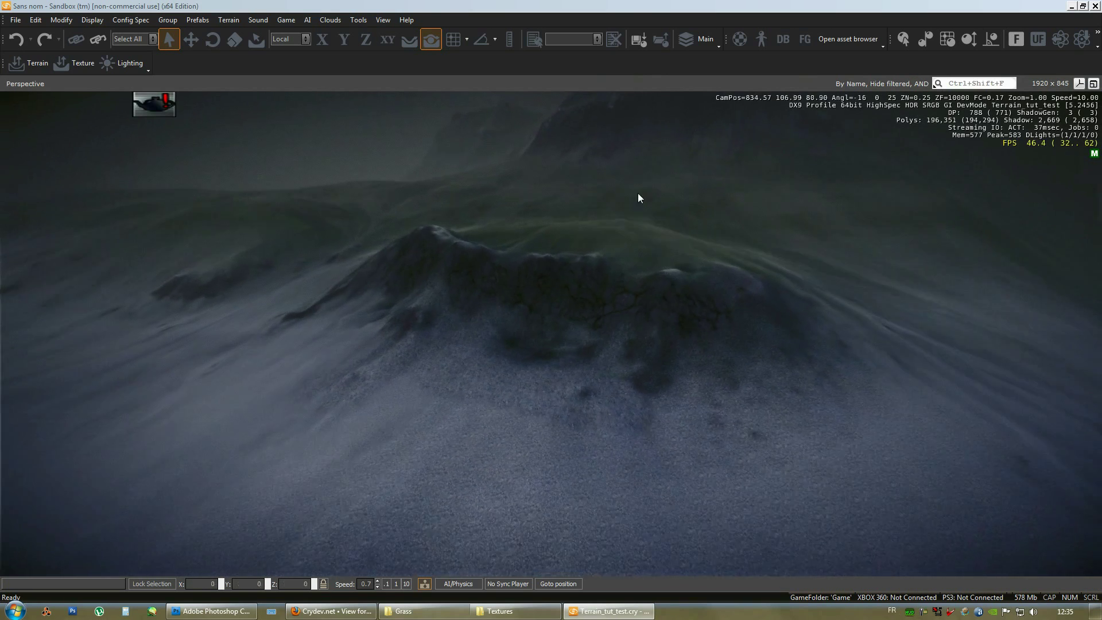
{"action": "right_click_drag", "start_coordinate": [593, 432], "coordinate": [572, 446]}
{"action": "scroll", "coordinate": [571, 446], "scroll_direction": "down", "scroll_amount": 2}
{"action": "right_click_drag", "start_coordinate": [274, 234], "coordinate": [254, 244]}
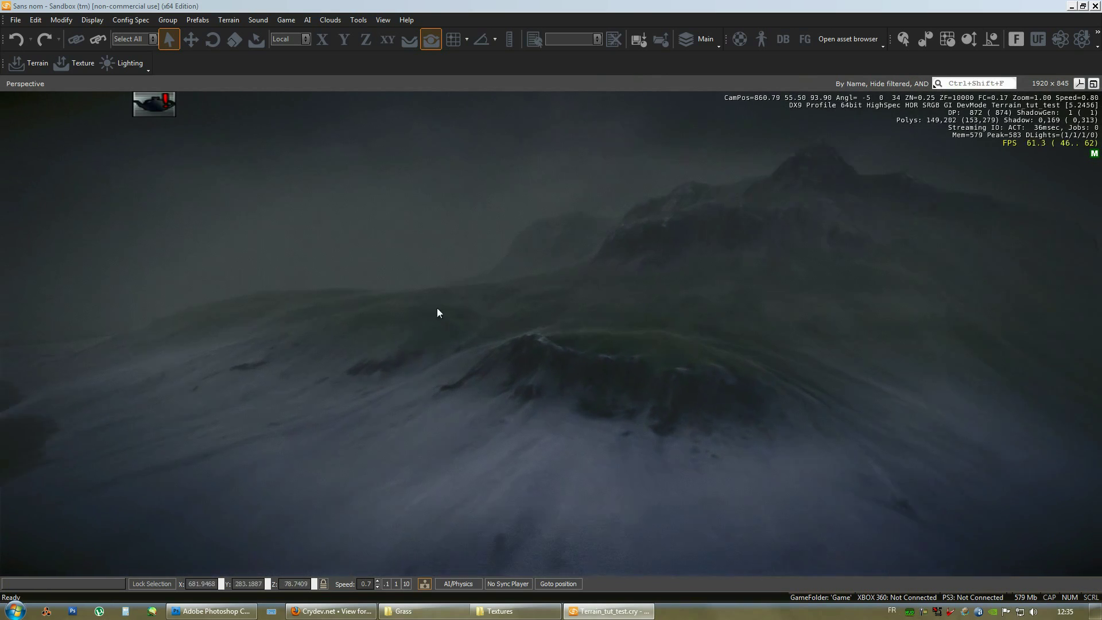
{"action": "right_click_drag", "start_coordinate": [781, 227], "coordinate": [797, 257]}
Reload the terrain and open the terrain texture export/import dialog to review the tile resolutions
{"action": "left_click", "coordinate": [235, 22]}
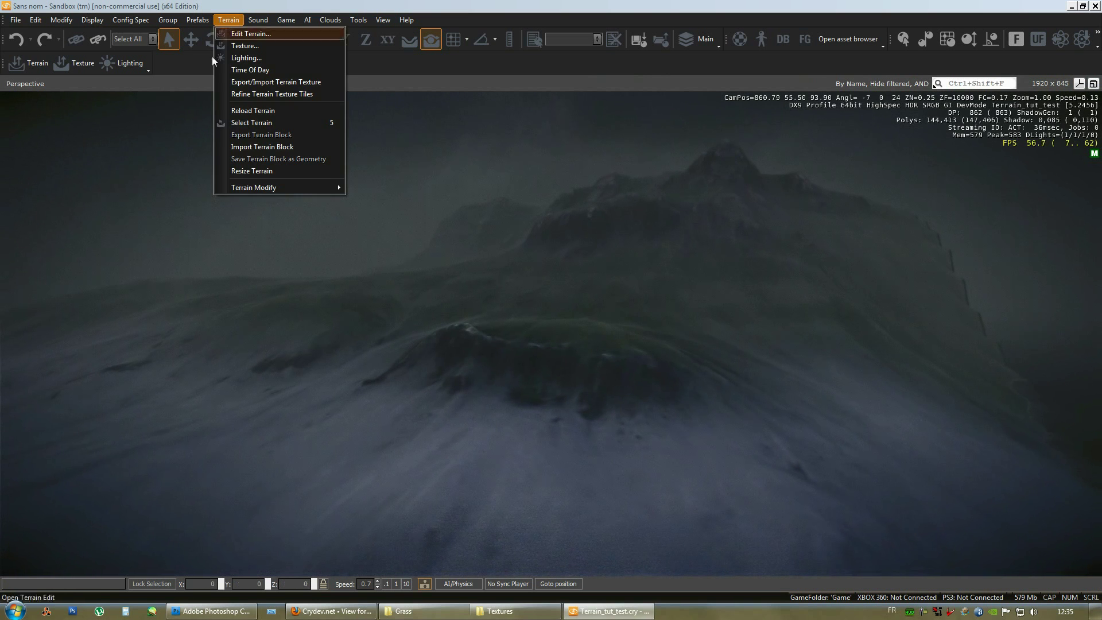
{"action": "left_click", "coordinate": [228, 112]}
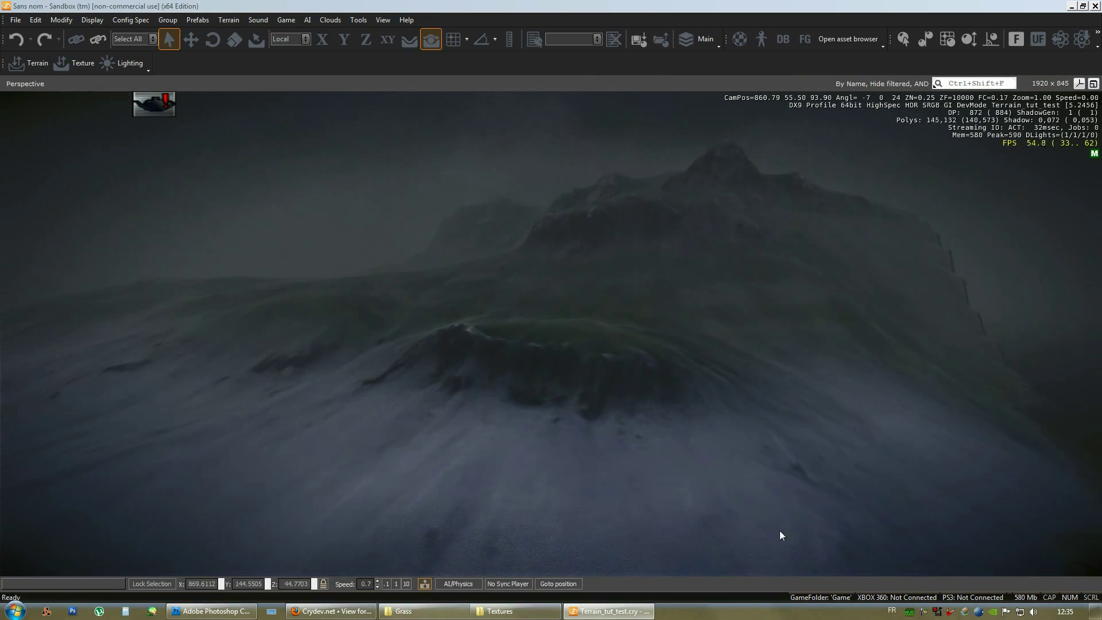
{"action": "right_click_drag", "start_coordinate": [784, 395], "coordinate": [767, 355]}
{"action": "left_click", "coordinate": [227, 20]}
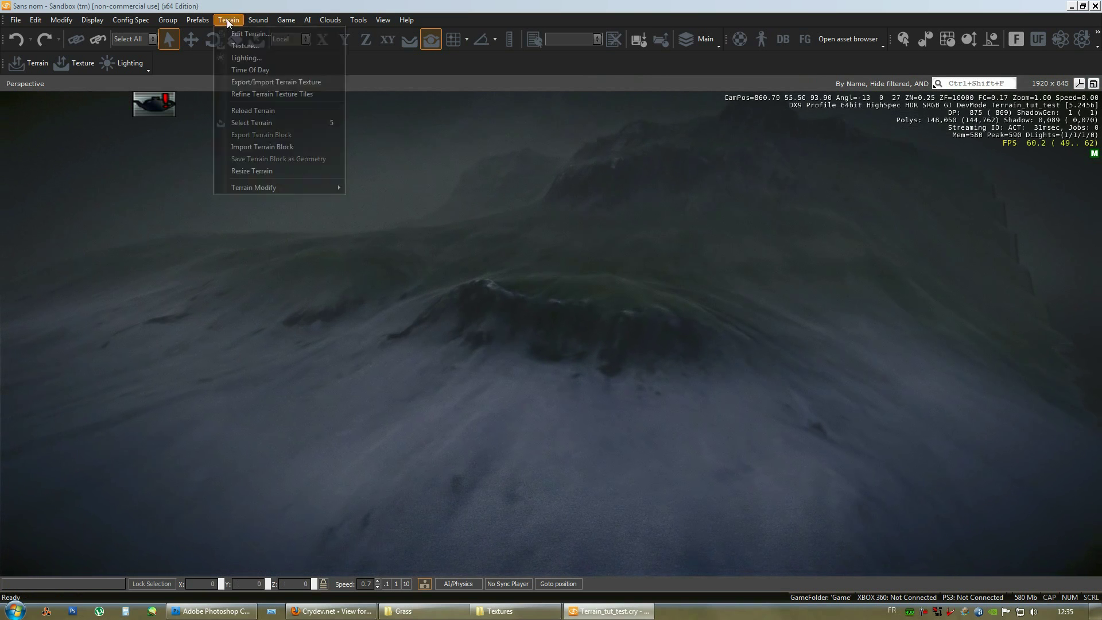
{"action": "left_click", "coordinate": [229, 79]}
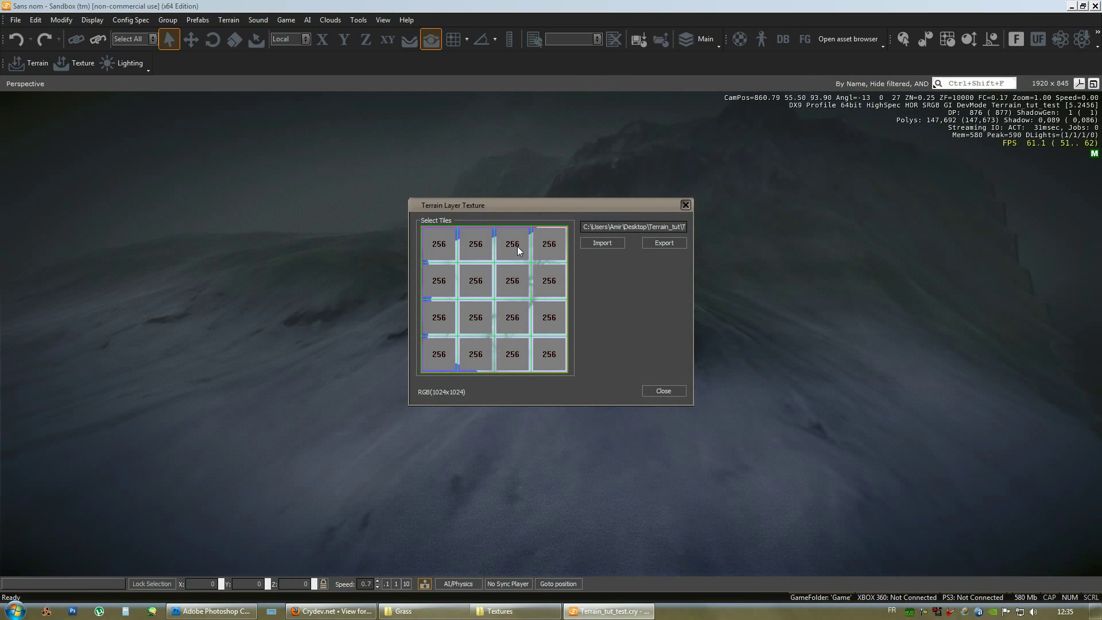
Close the terrain texture dialog, then examine the rock mound and the surrounding hills close up and from above
{"action": "left_click", "coordinate": [680, 395]}
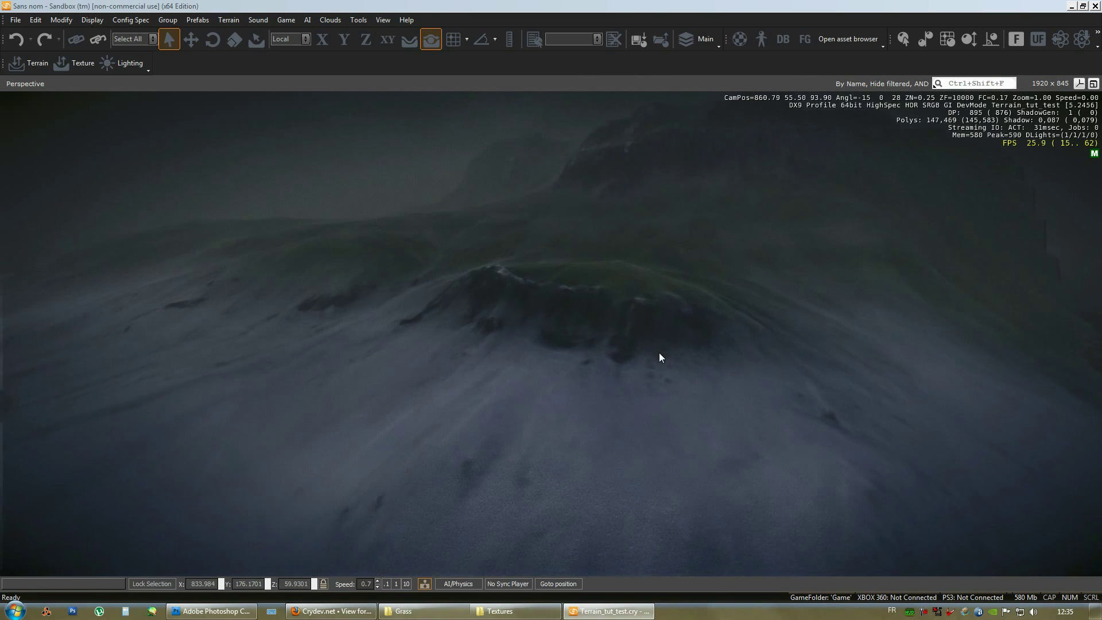
{"action": "key", "text": "w"}
{"action": "right_click_drag", "start_coordinate": [659, 353], "coordinate": [646, 343]}
{"action": "key", "text": "w"}
{"action": "key", "text": "s"}
{"action": "key", "text": "d"}
{"action": "key", "text": "s"}
{"action": "key", "text": "w"}
{"action": "key", "text": "d"}
{"action": "right_click_drag", "start_coordinate": [700, 398], "coordinate": [729, 296]}
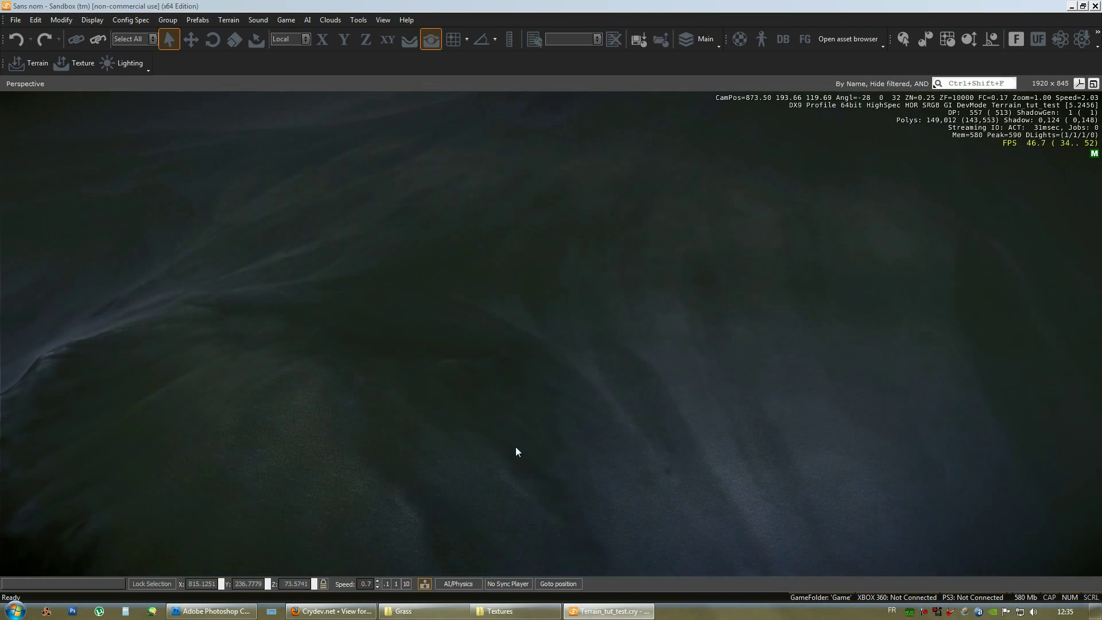
{"action": "right_click_drag", "start_coordinate": [515, 446], "coordinate": [472, 354]}
{"action": "key", "text": "s"}
{"action": "key", "text": "s"}
{"action": "right_click_drag", "start_coordinate": [613, 356], "coordinate": [613, 357]}
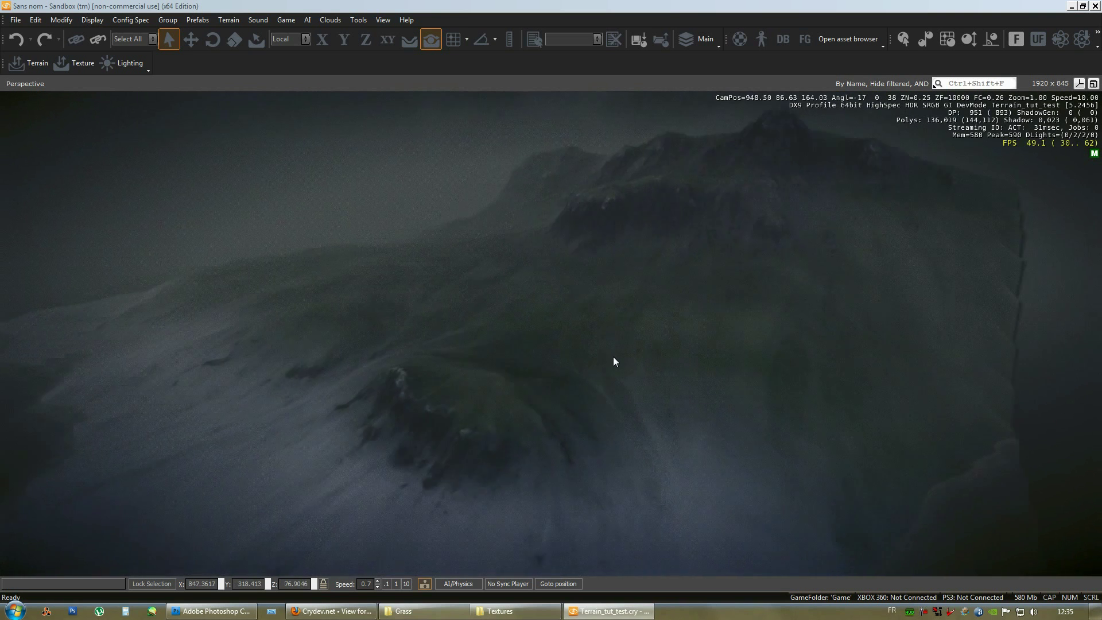
Reopen the RollupBar and start the Layer Painter's tile resolution change
{"action": "left_click", "coordinate": [227, 19]}
{"action": "mouse_move", "coordinate": [394, 20]}
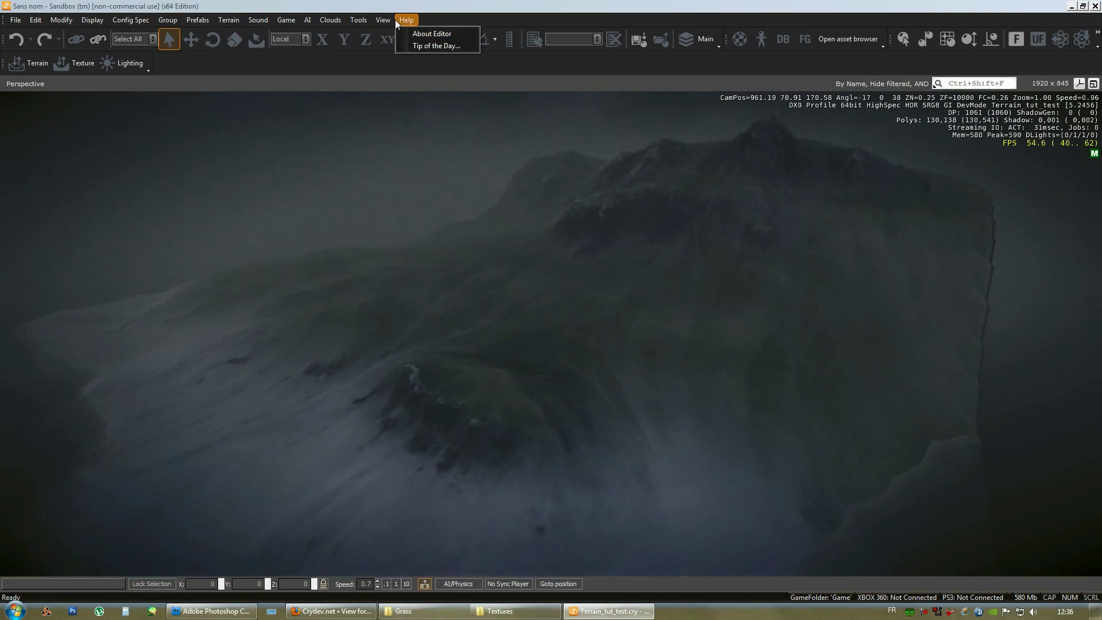
{"action": "left_click", "coordinate": [384, 46]}
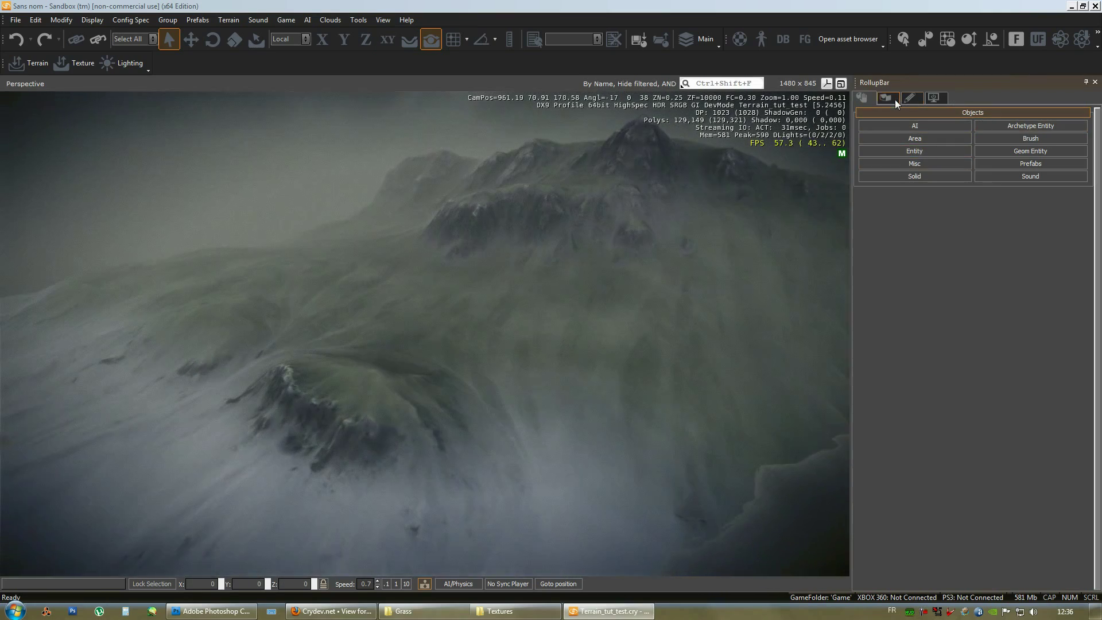
{"action": "left_click", "coordinate": [891, 99]}
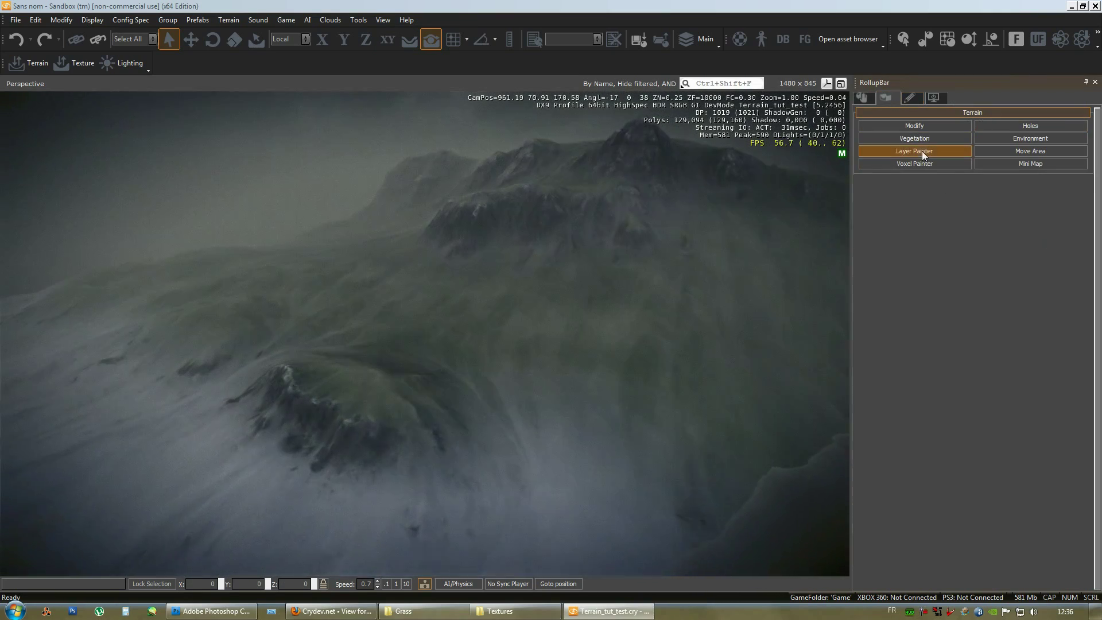
{"action": "left_click", "coordinate": [923, 152]}
{"action": "scroll", "coordinate": [1098, 296], "scroll_direction": "down", "scroll_amount": 3}
{"action": "left_click", "coordinate": [909, 545]}
Set the tile containing the foreground rock mound and the tile behind it to 512x512
{"action": "key", "text": "s"}
{"action": "right_click_drag", "start_coordinate": [525, 343], "coordinate": [501, 266]}
{"action": "left_click", "coordinate": [459, 337]}
{"action": "left_click", "coordinate": [583, 293]}
{"action": "left_click", "coordinate": [570, 326]}
{"action": "left_click", "coordinate": [549, 325]}
{"action": "left_click", "coordinate": [501, 266]}
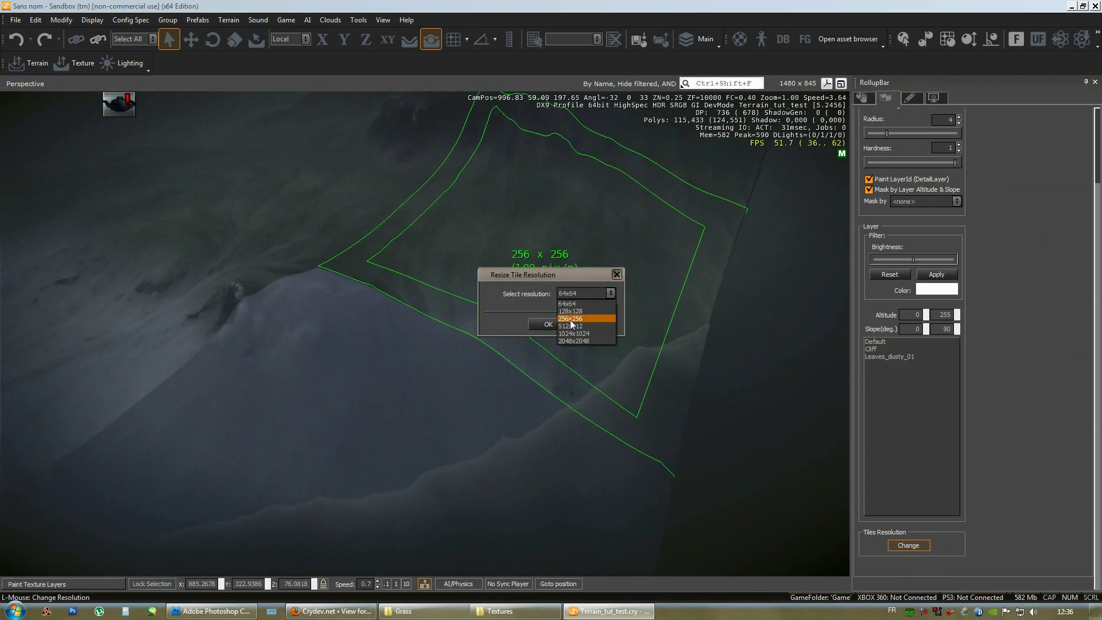
{"action": "left_click", "coordinate": [556, 325]}
{"action": "left_click", "coordinate": [557, 324]}
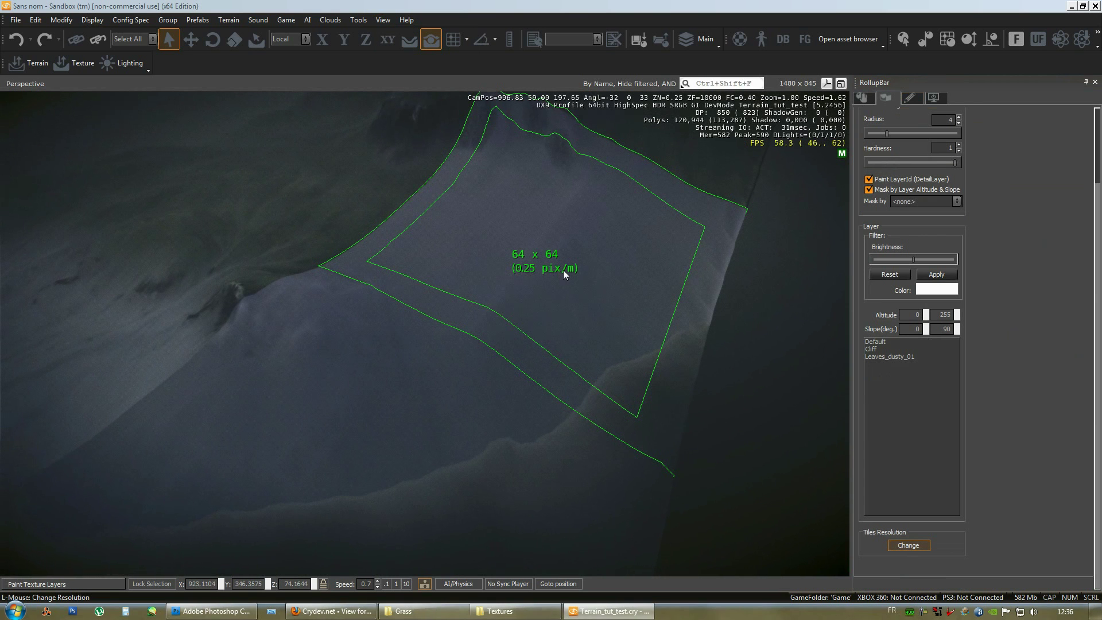
{"action": "left_click", "coordinate": [597, 293]}
{"action": "left_click", "coordinate": [570, 326]}
{"action": "left_click", "coordinate": [551, 322]}
Set the third tile along the same terrain edge to 512x512
{"action": "right_click_drag", "start_coordinate": [551, 315], "coordinate": [553, 284]}
{"action": "left_click", "coordinate": [567, 264]}
{"action": "left_click", "coordinate": [583, 293]}
{"action": "left_click", "coordinate": [573, 325]}
{"action": "left_click", "coordinate": [560, 328]}
Raise the camera speed to 1 and set the far corner tile of that terrain edge to 512x512
{"action": "mouse_move", "coordinate": [516, 381]}
{"action": "right_mouse_down"}
{"action": "mouse_move", "coordinate": [508, 401]}
{"action": "mouse_move", "coordinate": [501, 372]}
{"action": "right_mouse_up"}
{"action": "key", "text": "w"}
{"action": "left_click", "coordinate": [396, 586]}
{"action": "key", "text": "w"}
{"action": "key", "text": "d"}
{"action": "key", "text": "s"}
{"action": "key", "text": "d"}
{"action": "key", "text": "s"}
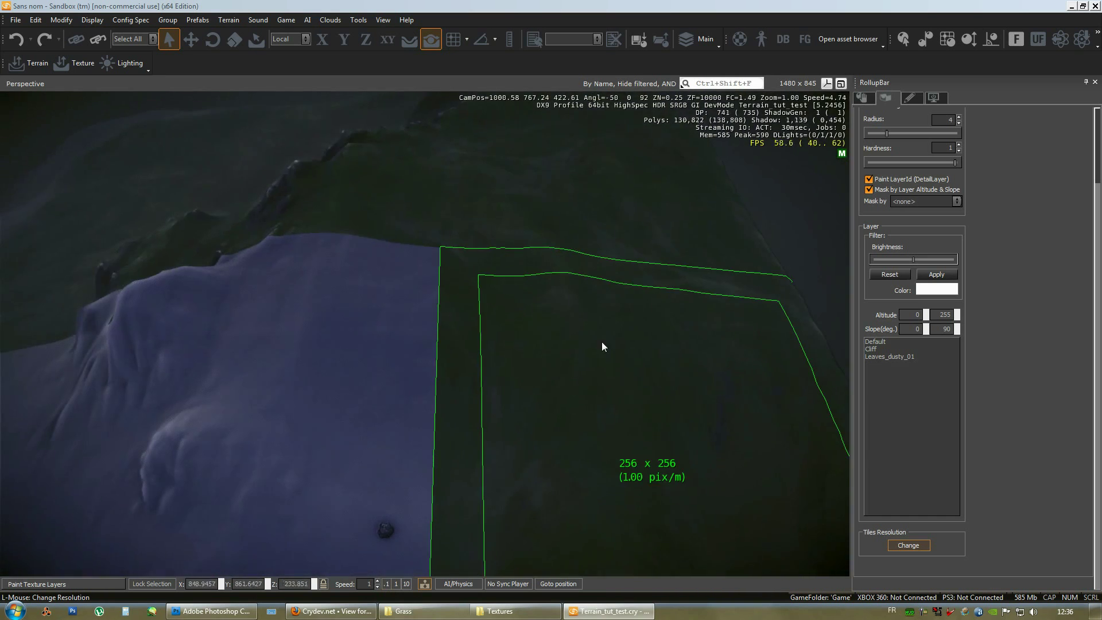
{"action": "left_click", "coordinate": [602, 343]}
{"action": "left_click", "coordinate": [588, 292]}
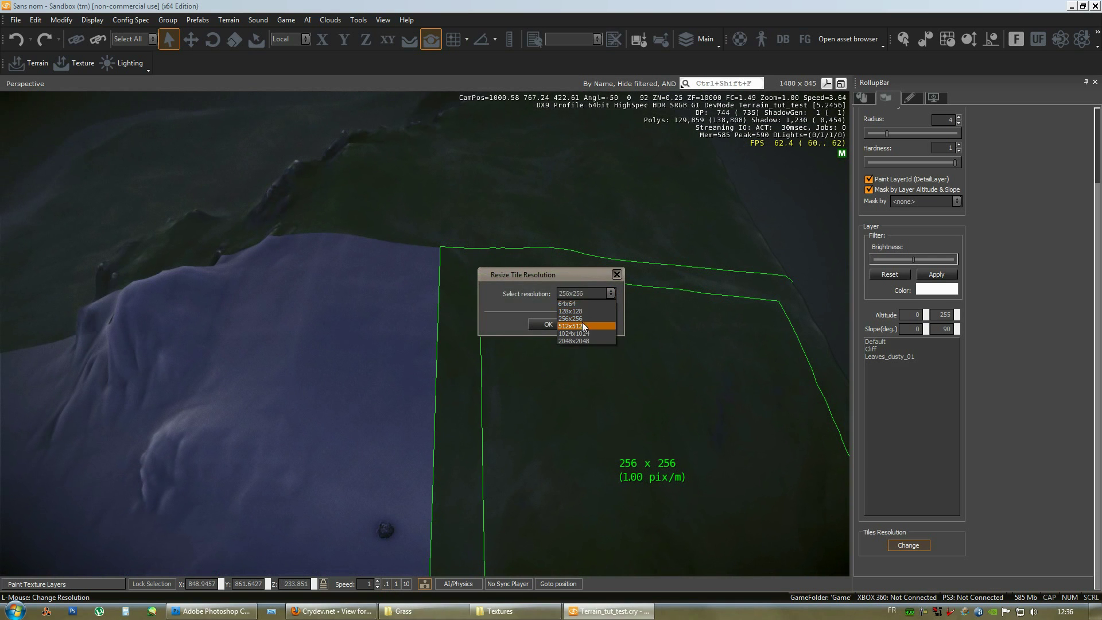
{"action": "left_click", "coordinate": [553, 324]}
Set the two mountain tiles directly inward from the far edge tiles to 512x512
{"action": "left_click", "coordinate": [573, 205]}
{"action": "left_click", "coordinate": [608, 293]}
{"action": "left_click", "coordinate": [573, 325]}
{"action": "left_click", "coordinate": [559, 324]}
{"action": "left_click", "coordinate": [359, 214]}
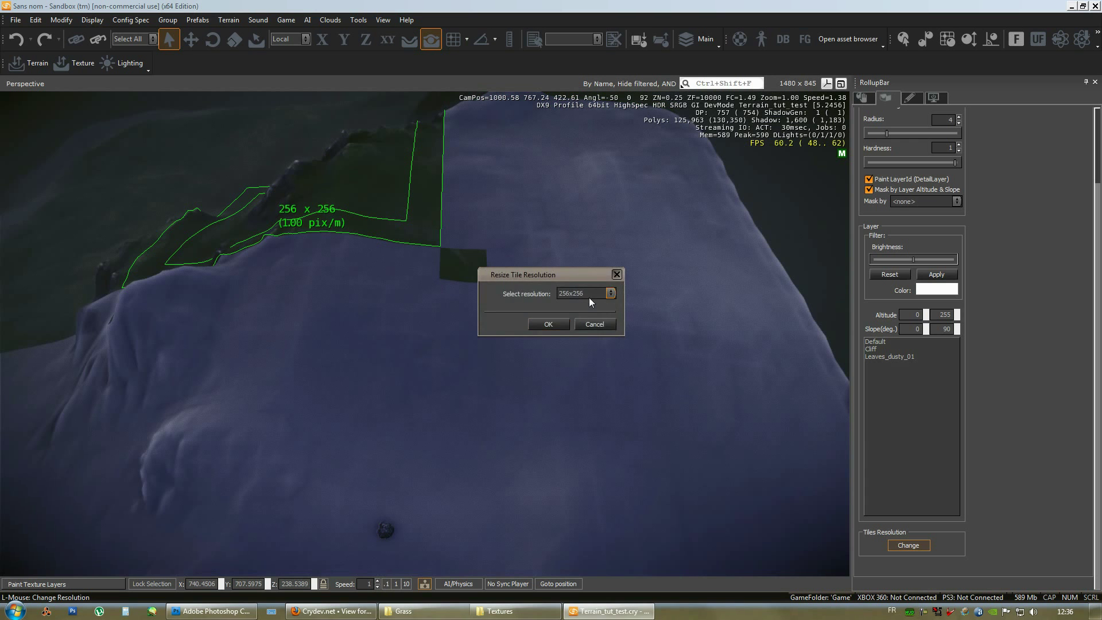
{"action": "left_click", "coordinate": [589, 297]}
{"action": "left_click", "coordinate": [570, 328]}
{"action": "left_click", "coordinate": [540, 329]}
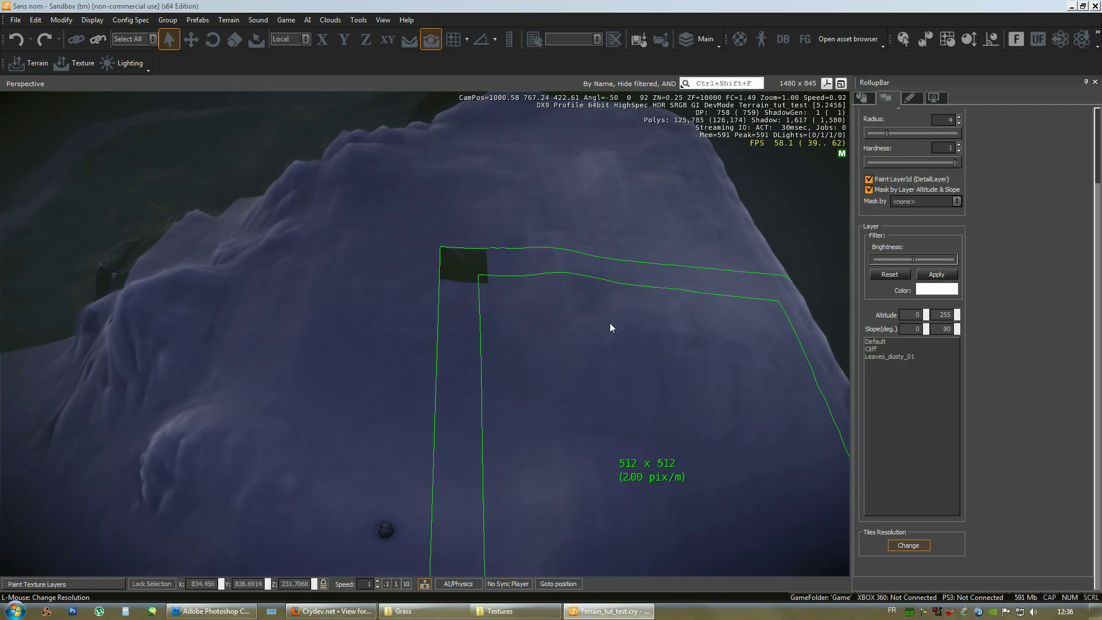
Set the two remaining tiles of the second row, from the cliff slope to the terrain border, to 512x512
{"action": "key", "text": "w"}
{"action": "right_click_drag", "start_coordinate": [648, 325], "coordinate": [469, 299]}
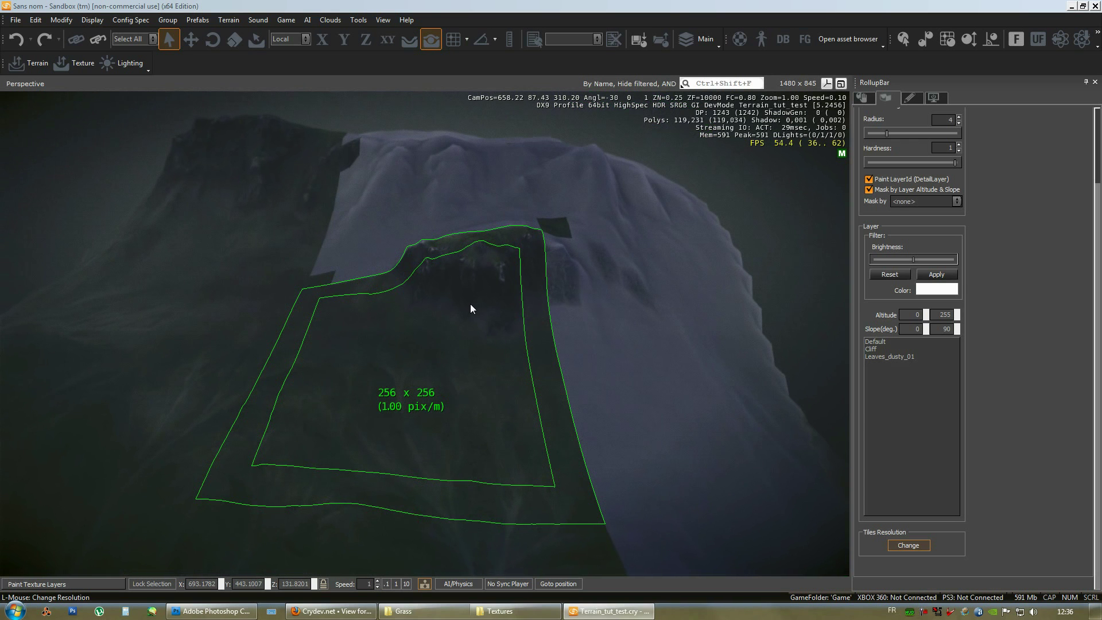
{"action": "left_click", "coordinate": [471, 306]}
{"action": "left_click", "coordinate": [574, 293]}
{"action": "left_click", "coordinate": [570, 326]}
{"action": "left_click", "coordinate": [541, 327]}
{"action": "right_click_drag", "start_coordinate": [653, 351], "coordinate": [654, 351]}
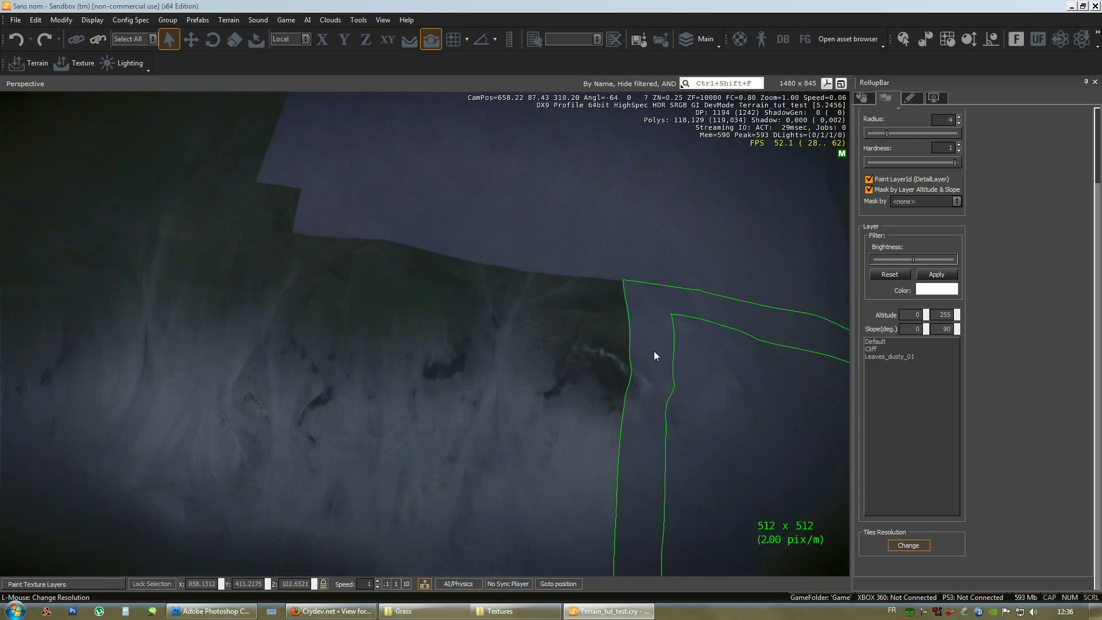
{"action": "left_click", "coordinate": [421, 381]}
{"action": "left_click", "coordinate": [568, 293]}
{"action": "left_click", "coordinate": [562, 325]}
{"action": "left_click", "coordinate": [561, 325]}
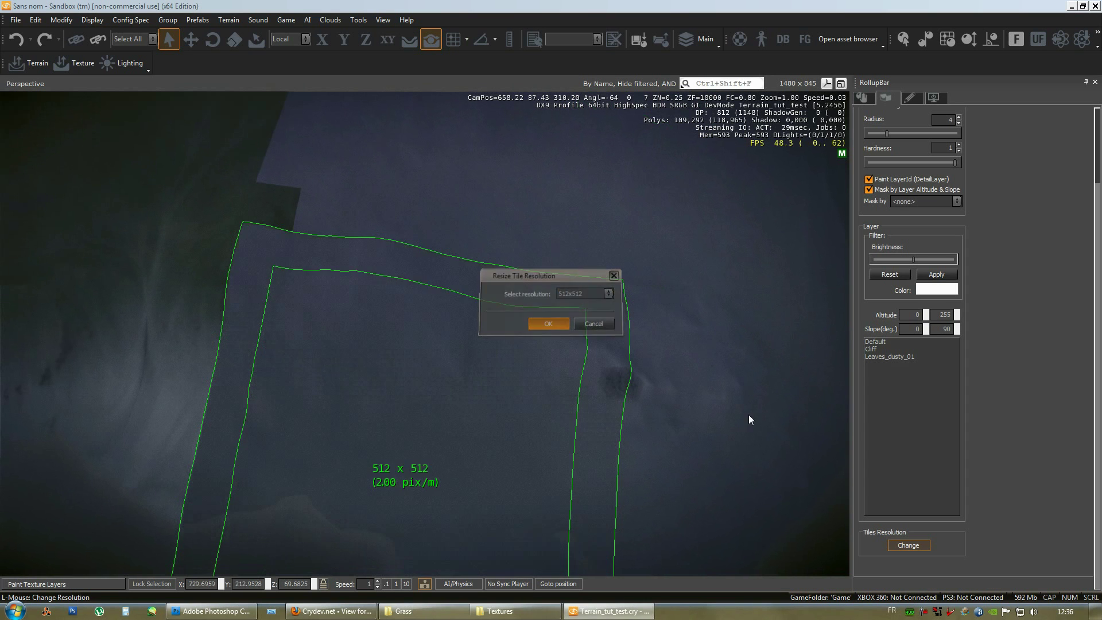
Set the next tile along the terrain border, in the third row, to 512x512
{"action": "right_click_drag", "start_coordinate": [816, 437], "coordinate": [419, 364]}
{"action": "left_click", "coordinate": [438, 369]}
{"action": "left_click", "coordinate": [583, 294]}
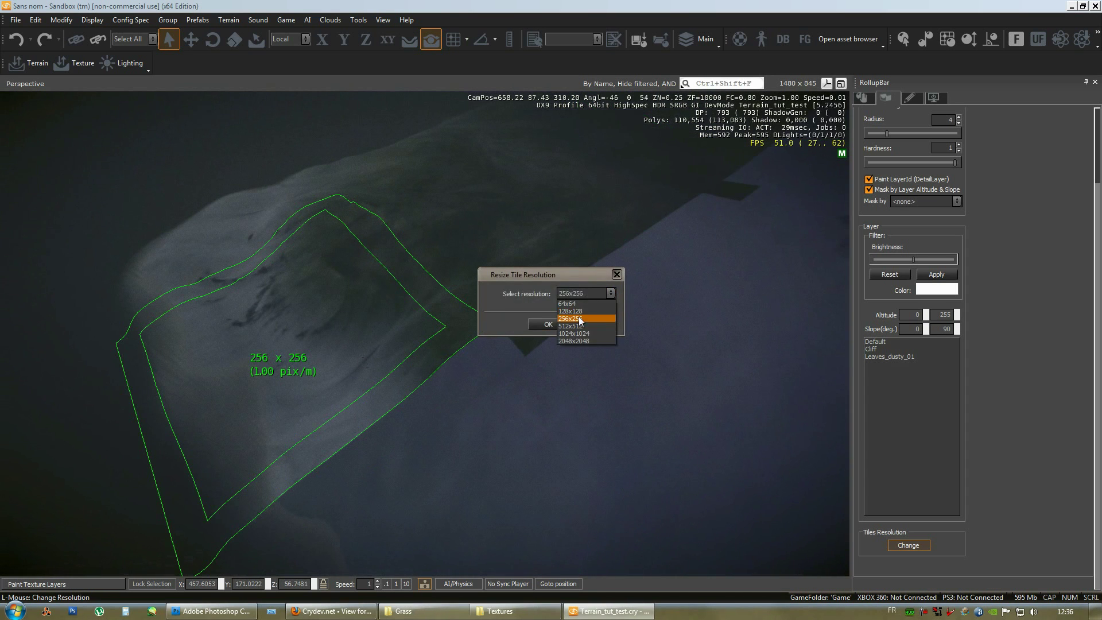
{"action": "left_click", "coordinate": [568, 326]}
{"action": "left_click", "coordinate": [548, 324]}
Set the next two hillside tiles of the third row to 512x512
{"action": "right_click_drag", "start_coordinate": [545, 364], "coordinate": [287, 314]}
{"action": "left_click", "coordinate": [287, 313]}
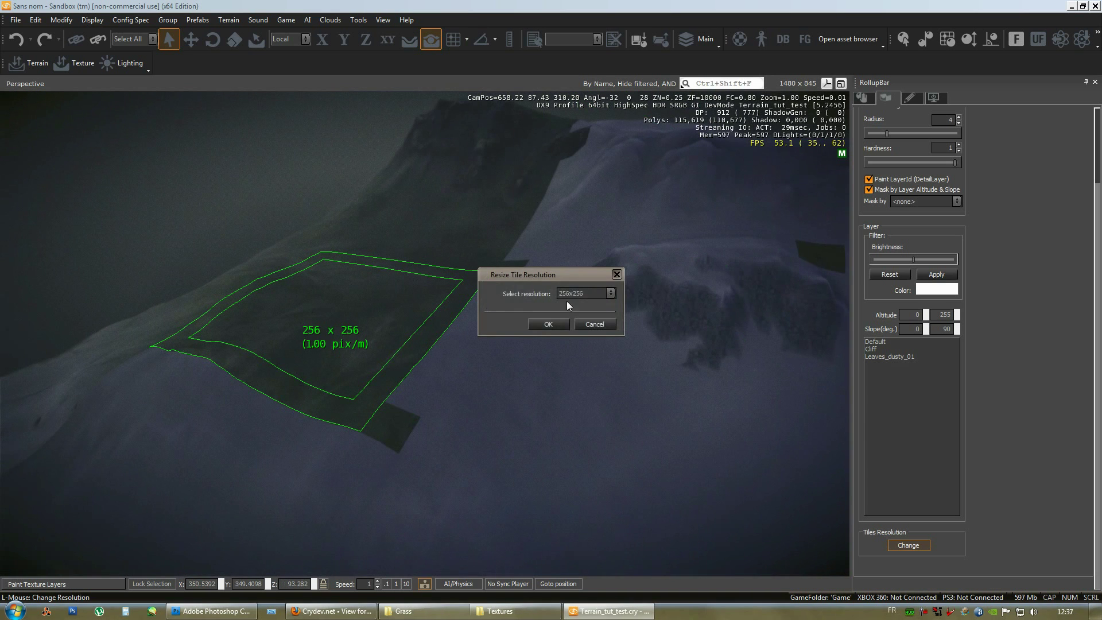
{"action": "left_click", "coordinate": [1078, 612]}
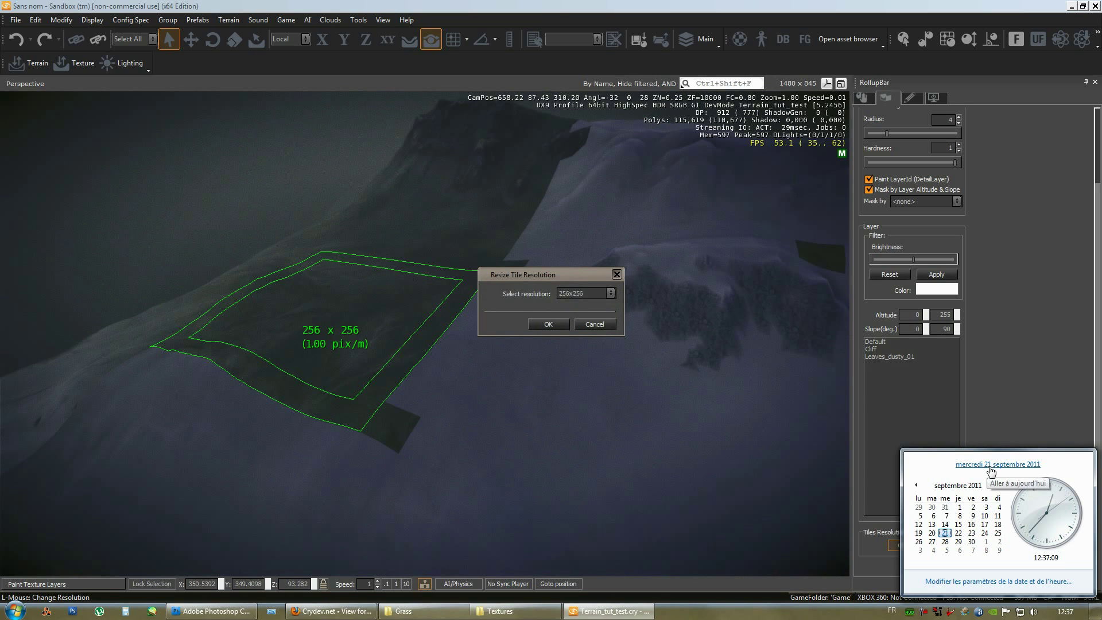
{"action": "left_click", "coordinate": [566, 299]}
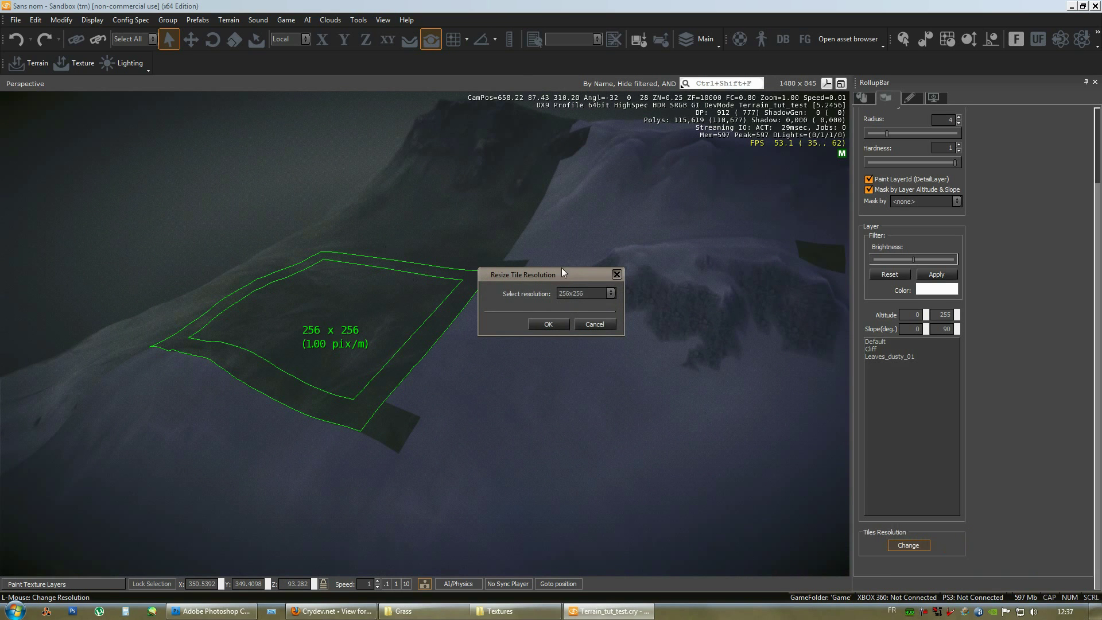
{"action": "left_click", "coordinate": [569, 297]}
{"action": "left_click", "coordinate": [571, 311]}
{"action": "left_click", "coordinate": [552, 327]}
{"action": "left_click", "coordinate": [429, 239]}
{"action": "left_click", "coordinate": [582, 294]}
{"action": "left_click", "coordinate": [573, 322]}
{"action": "left_click", "coordinate": [552, 327]}
Set the last tile of the third row, at the far end of the mountain, to 512x512
{"action": "mouse_move", "coordinate": [478, 403]}
{"action": "right_mouse_down"}
{"action": "mouse_move", "coordinate": [486, 391]}
{"action": "mouse_move", "coordinate": [479, 402]}
{"action": "right_mouse_up"}
{"action": "key", "text": "w"}
{"action": "key", "text": "w"}
{"action": "left_click", "coordinate": [576, 276]}
{"action": "left_click", "coordinate": [584, 293]}
{"action": "left_click", "coordinate": [574, 326]}
{"action": "left_click", "coordinate": [583, 293]}
{"action": "left_click", "coordinate": [570, 325]}
{"action": "left_click", "coordinate": [547, 325]}
Set the first two tiles of the remaining outer row to 512x512
{"action": "key", "text": "w"}
{"action": "right_click_drag", "start_coordinate": [574, 345], "coordinate": [574, 346]}
{"action": "left_click", "coordinate": [597, 321]}
{"action": "left_click", "coordinate": [583, 293]}
{"action": "left_click", "coordinate": [572, 324]}
{"action": "left_click", "coordinate": [562, 326]}
{"action": "left_click", "coordinate": [466, 415]}
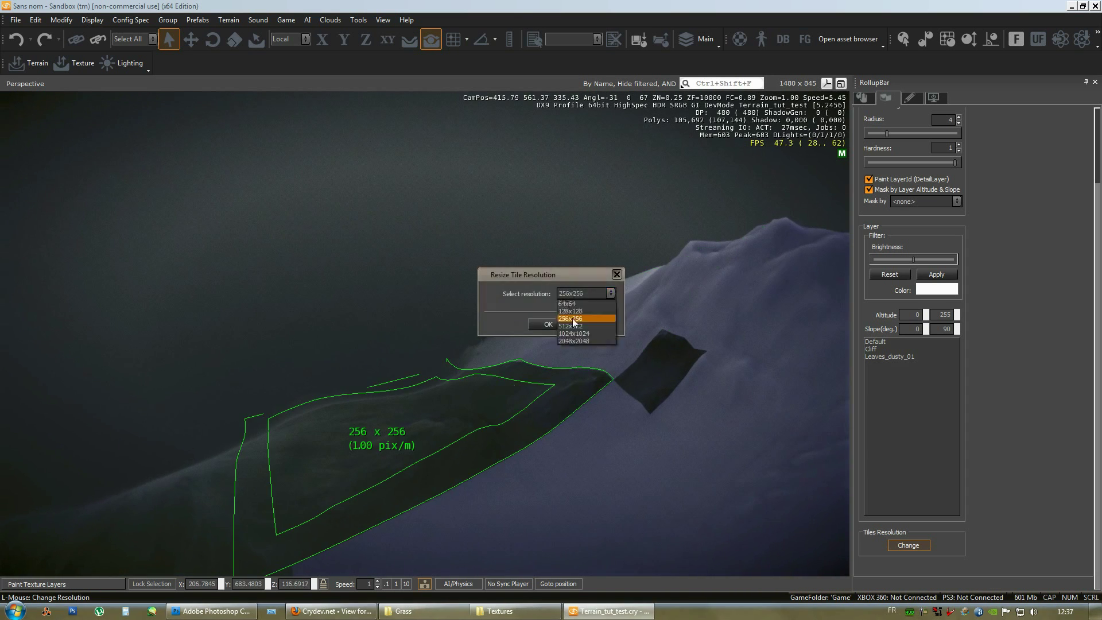
{"action": "left_click", "coordinate": [571, 319]}
{"action": "left_click", "coordinate": [546, 325]}
Set the last two 256x256 tiles of the outer row to 512x512
{"action": "left_click", "coordinate": [185, 491]}
{"action": "left_click", "coordinate": [576, 325]}
{"action": "left_click", "coordinate": [560, 327]}
{"action": "right_click_drag", "start_coordinate": [648, 329], "coordinate": [648, 329]}
{"action": "left_click", "coordinate": [488, 249]}
{"action": "left_click", "coordinate": [579, 293]}
{"action": "left_click", "coordinate": [585, 320]}
{"action": "left_click", "coordinate": [565, 322]}
Look over the resized tiles, save the level and leave the tile resolution change mode
{"action": "right_click_drag", "start_coordinate": [611, 360], "coordinate": [612, 361]}
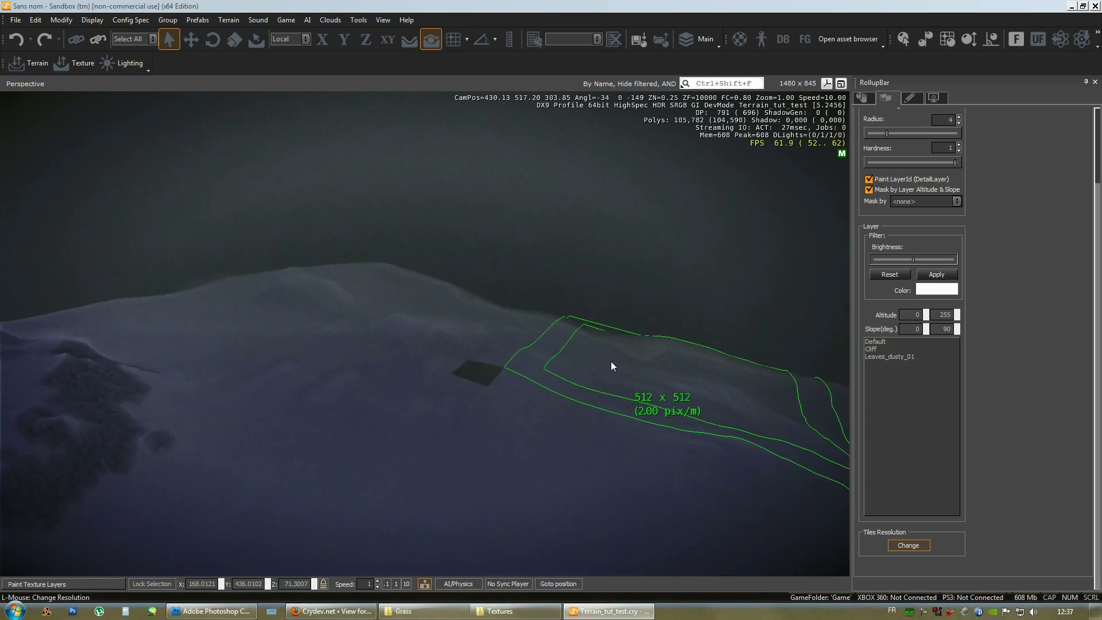
{"action": "right_click_drag", "start_coordinate": [593, 360], "coordinate": [621, 369]}
{"action": "left_click", "coordinate": [16, 19]}
{"action": "left_click", "coordinate": [30, 58]}
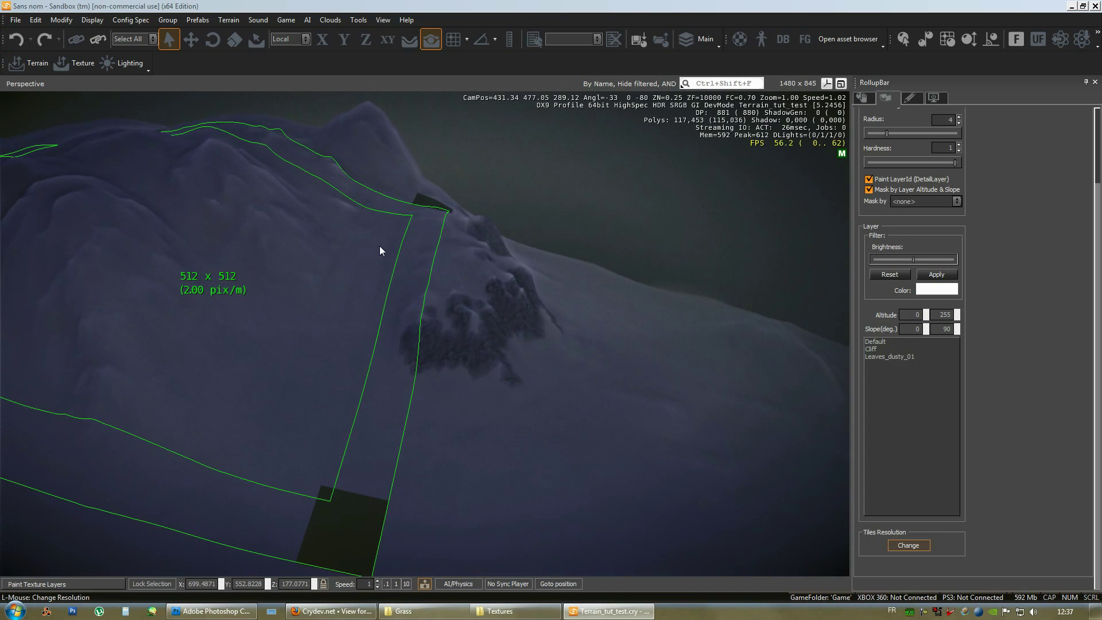
{"action": "left_click", "coordinate": [908, 548]}
Import Terrain_tut_Diffuse.bmp as the terrain layer texture and close the terrain texture dialog
{"action": "key", "text": "d"}
{"action": "right_click_drag", "start_coordinate": [579, 349], "coordinate": [561, 346]}
{"action": "key", "text": "d"}
{"action": "right_click_drag", "start_coordinate": [508, 322], "coordinate": [491, 288]}
{"action": "key", "text": "w"}
{"action": "left_click", "coordinate": [228, 20]}
{"action": "left_click", "coordinate": [245, 82]}
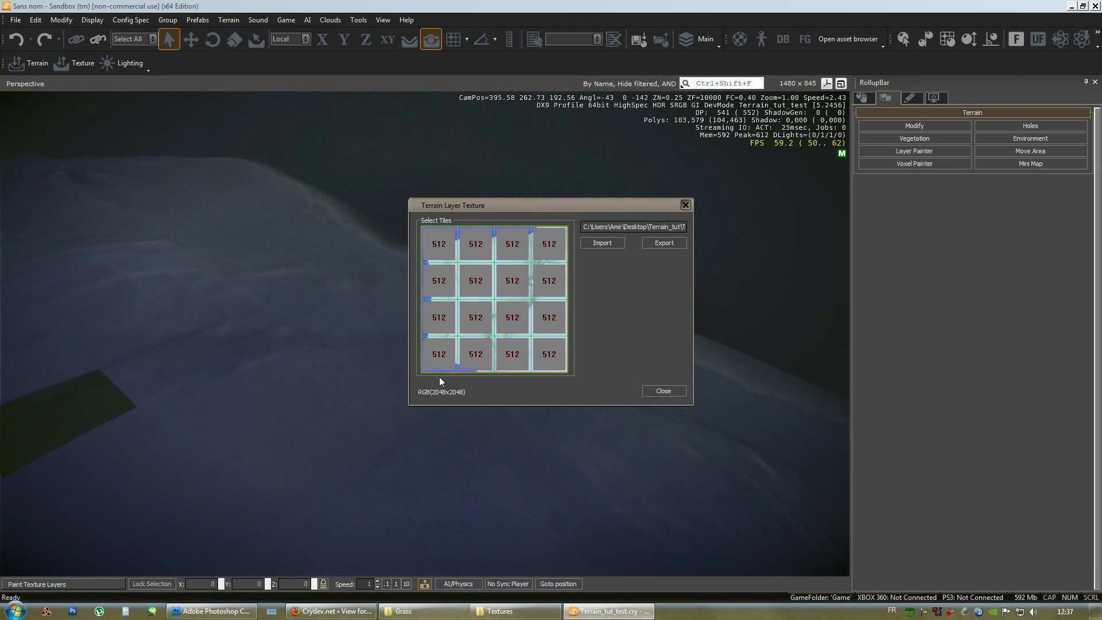
{"action": "left_click", "coordinate": [601, 242]}
{"action": "left_click", "coordinate": [703, 274]}
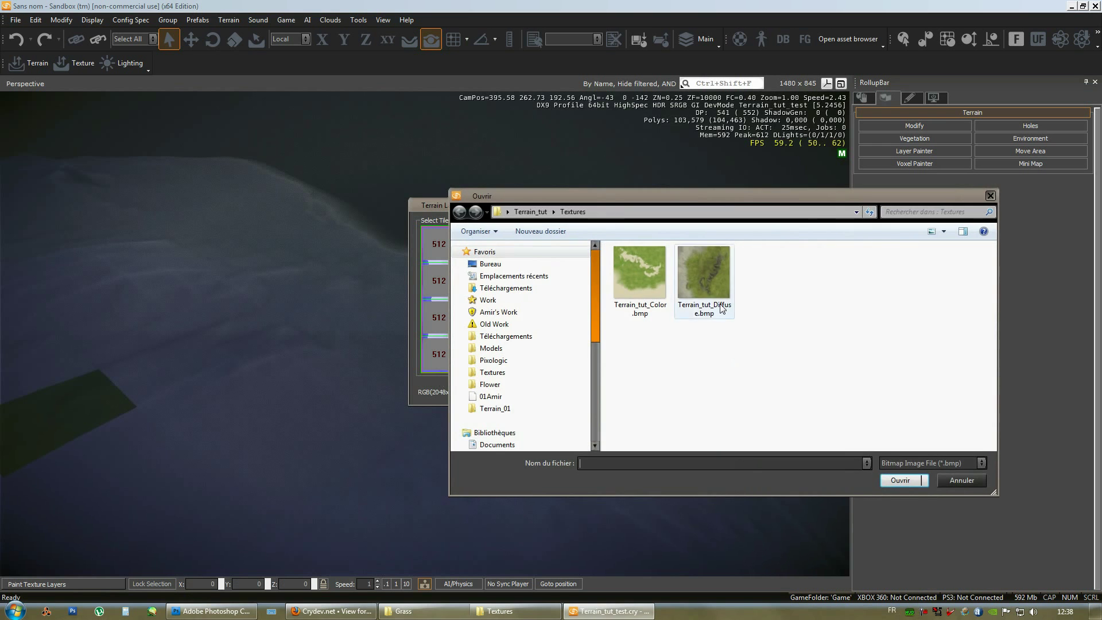
{"action": "left_click", "coordinate": [902, 482]}
{"action": "left_click", "coordinate": [662, 391]}
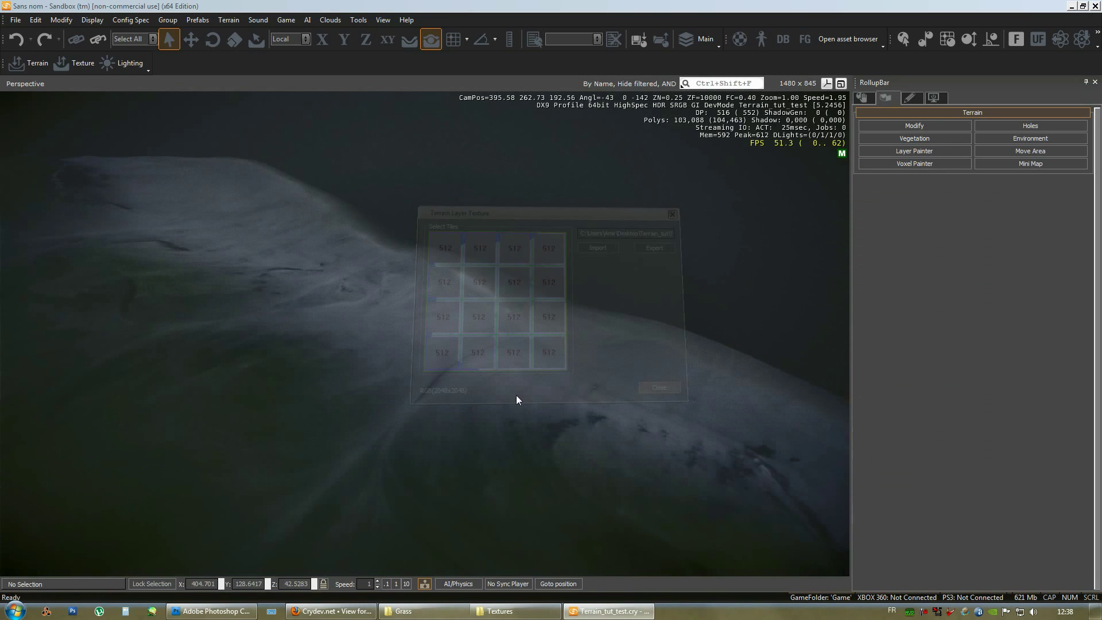
Examine the imported texture on the slopes and rock mound, and save the level
{"action": "key", "text": "w"}
{"action": "right_click_drag", "start_coordinate": [560, 328], "coordinate": [578, 332]}
{"action": "key", "text": "d"}
{"action": "key", "text": "d"}
{"action": "key", "text": "d"}
{"action": "mouse_move", "coordinate": [509, 371]}
{"action": "right_mouse_down"}
{"action": "mouse_move", "coordinate": [499, 372]}
{"action": "mouse_move", "coordinate": [509, 371]}
{"action": "right_mouse_up"}
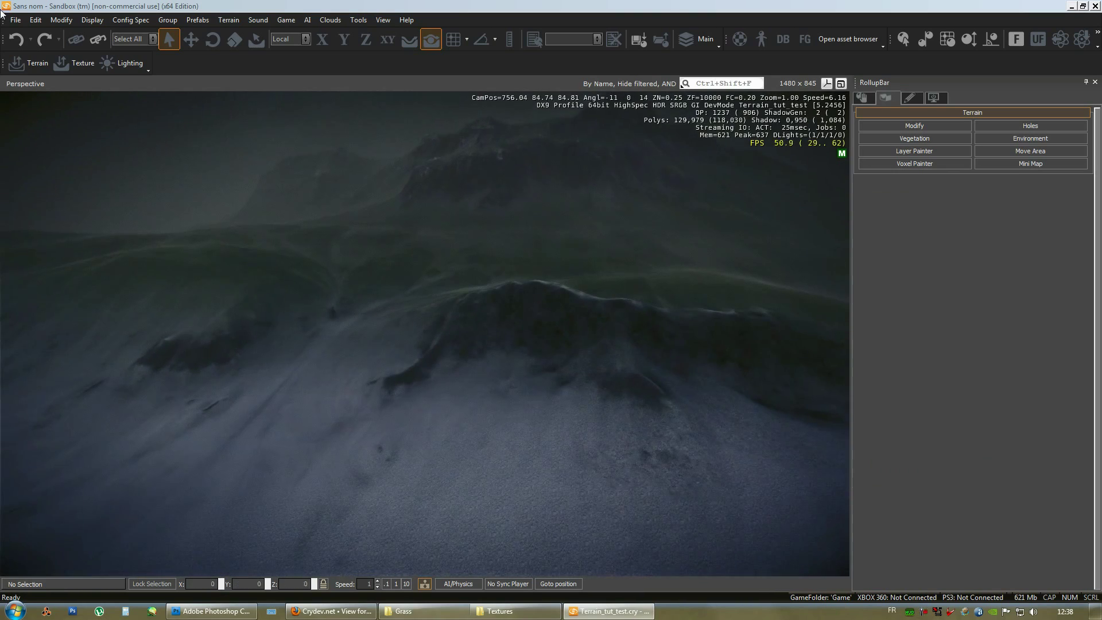
{"action": "left_click", "coordinate": [16, 20]}
{"action": "left_click", "coordinate": [26, 59]}
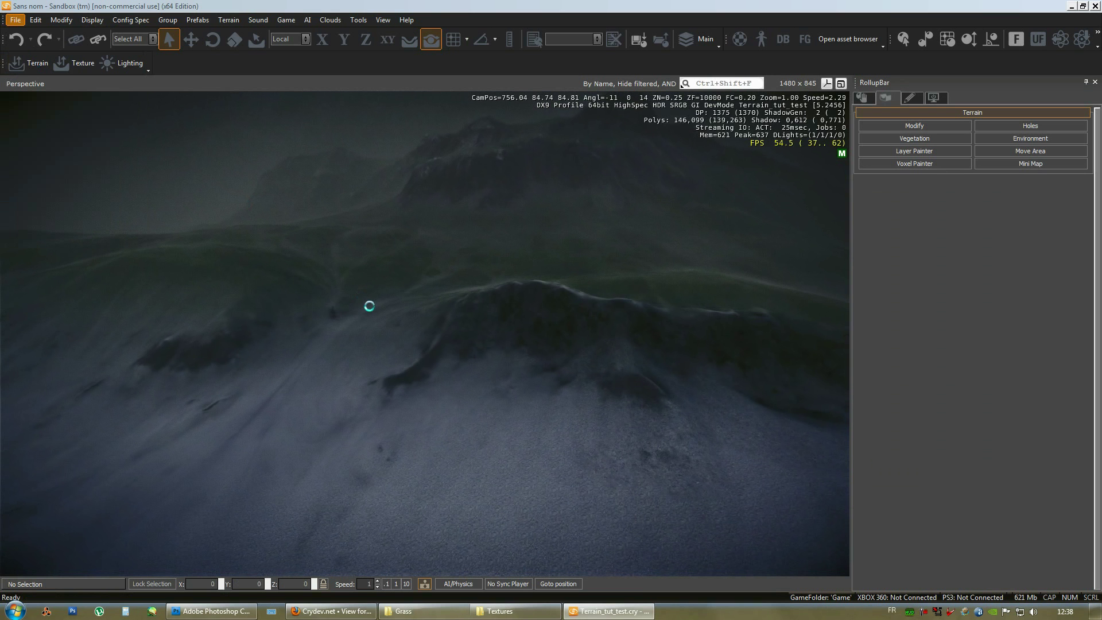
Generate the surface texture at 4096 x 4096
{"action": "left_click", "coordinate": [15, 19]}
{"action": "left_click", "coordinate": [27, 98]}
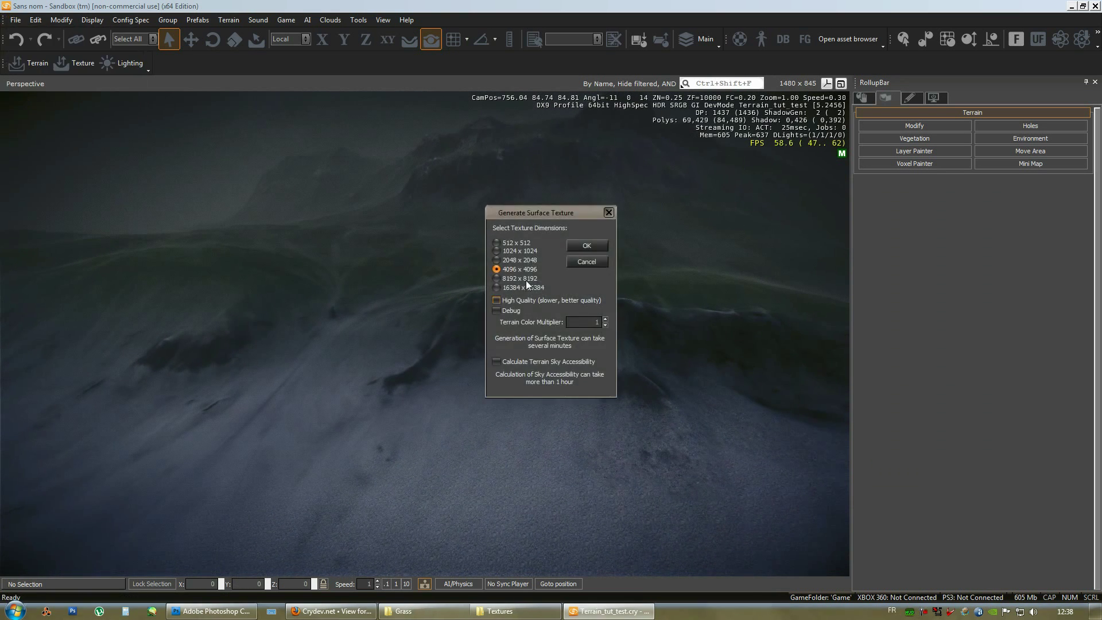
{"action": "left_click", "coordinate": [576, 248]}
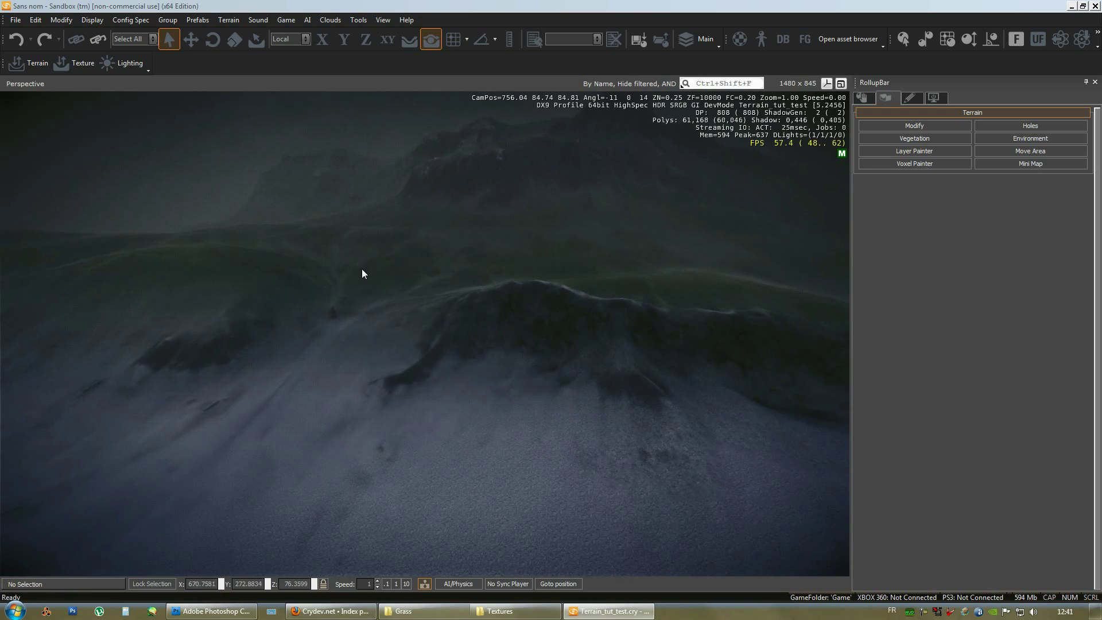
Examine the generated texture on the rock mound's cliff faces and the distant mountains
{"action": "right_click_drag", "start_coordinate": [362, 273], "coordinate": [414, 285]}
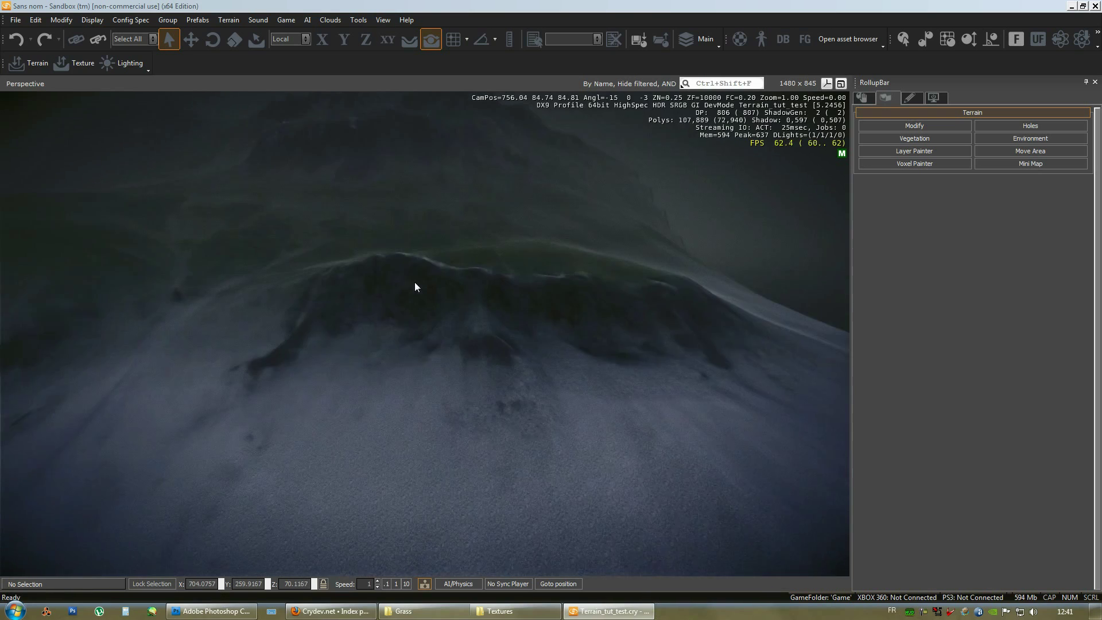
{"action": "key", "text": "w"}
{"action": "key", "text": "d"}
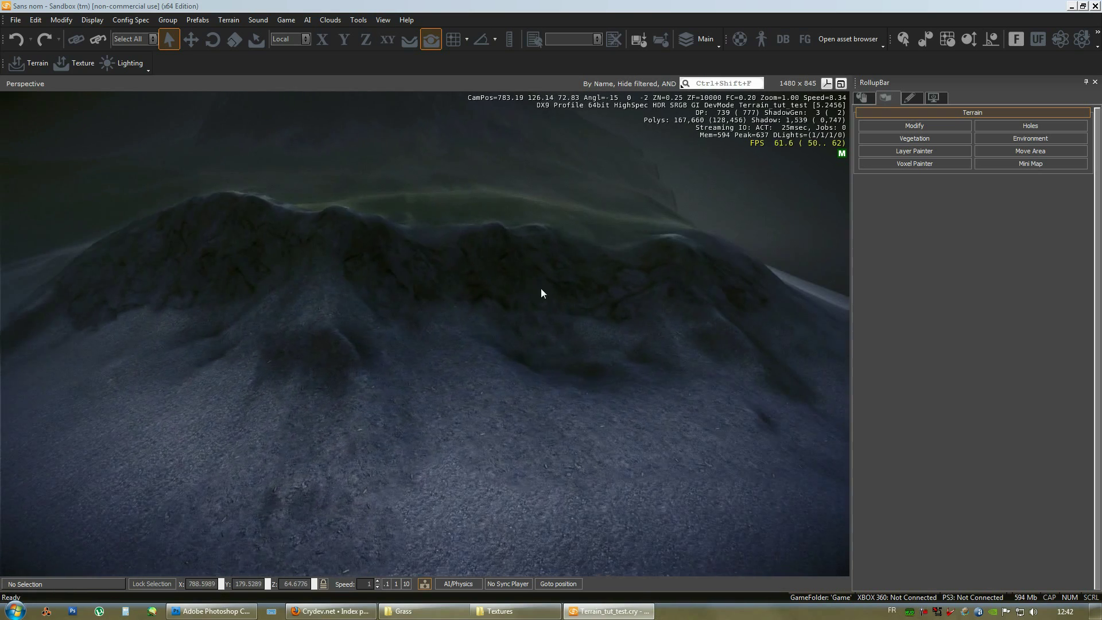
{"action": "right_click_drag", "start_coordinate": [558, 292], "coordinate": [558, 293]}
{"action": "key", "text": "shift+w"}
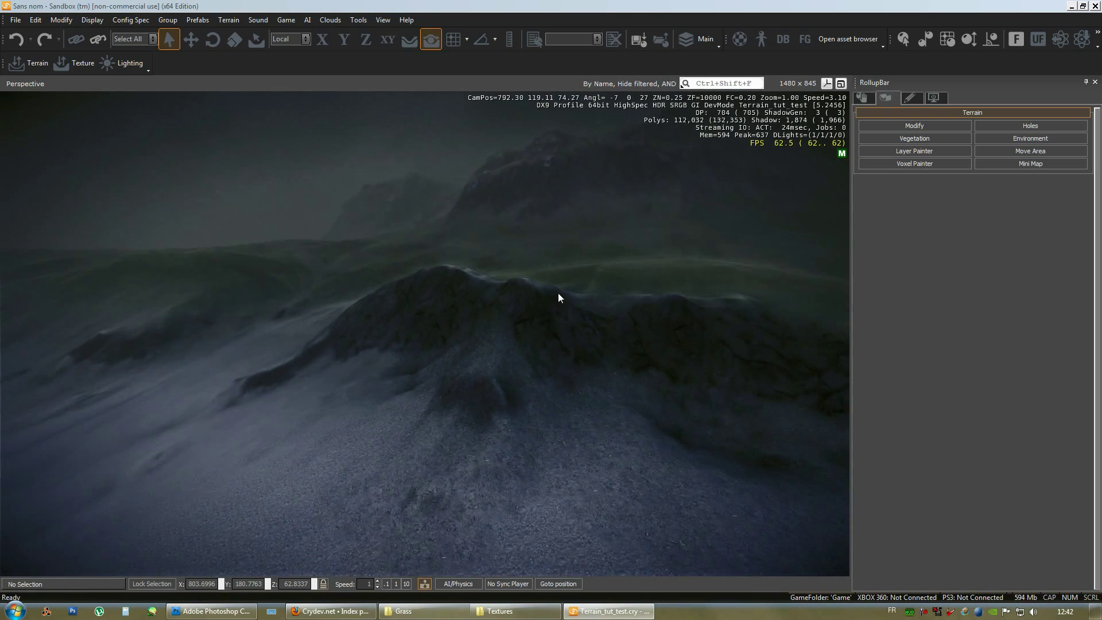
{"action": "right_click_drag", "start_coordinate": [543, 300], "coordinate": [536, 326]}
{"action": "key", "text": "s"}
{"action": "key", "text": "s"}
{"action": "key", "text": "w"}
{"action": "key", "text": "w"}
{"action": "scroll", "coordinate": [536, 326], "scroll_direction": "down", "scroll_amount": 3}
Examine the gravel ground at the mound's base and the landscape around it
{"action": "right_click_drag", "start_coordinate": [604, 286], "coordinate": [575, 309]}
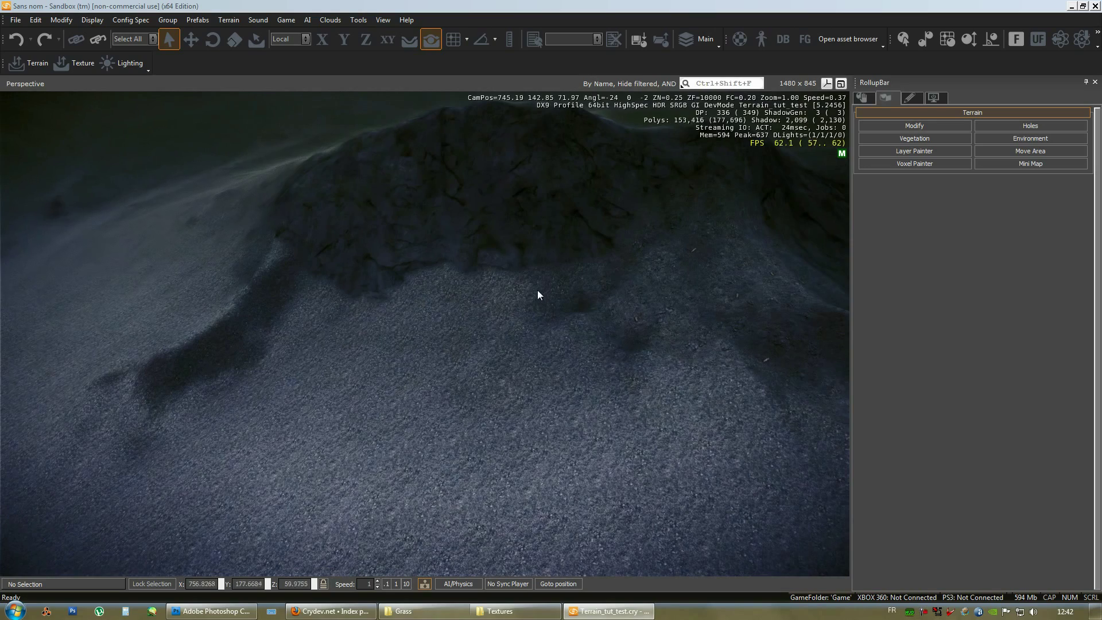
{"action": "key", "text": "w"}
{"action": "right_click_drag", "start_coordinate": [537, 286], "coordinate": [517, 315]}
{"action": "key", "text": "w"}
{"action": "right_click_drag", "start_coordinate": [408, 315], "coordinate": [603, 353]}
{"action": "key", "text": "w"}
{"action": "key", "text": "s"}
{"action": "right_click_drag", "start_coordinate": [535, 345], "coordinate": [569, 360]}
{"action": "key", "text": "d"}
{"action": "key", "text": "d"}
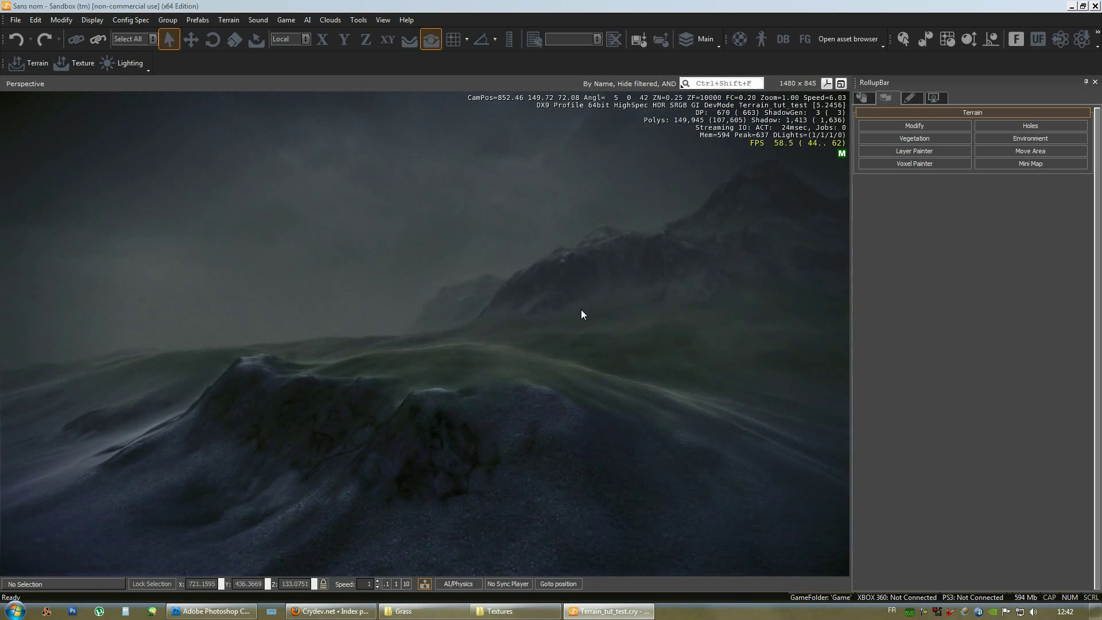
Examine the painted texture on the distant mountain from the rock mound and across the grassland in front of it
{"action": "right_click_drag", "start_coordinate": [548, 303], "coordinate": [531, 283]}
{"action": "key", "text": "a"}
{"action": "key", "text": "a"}
{"action": "key", "text": "w"}
{"action": "key", "text": "w"}
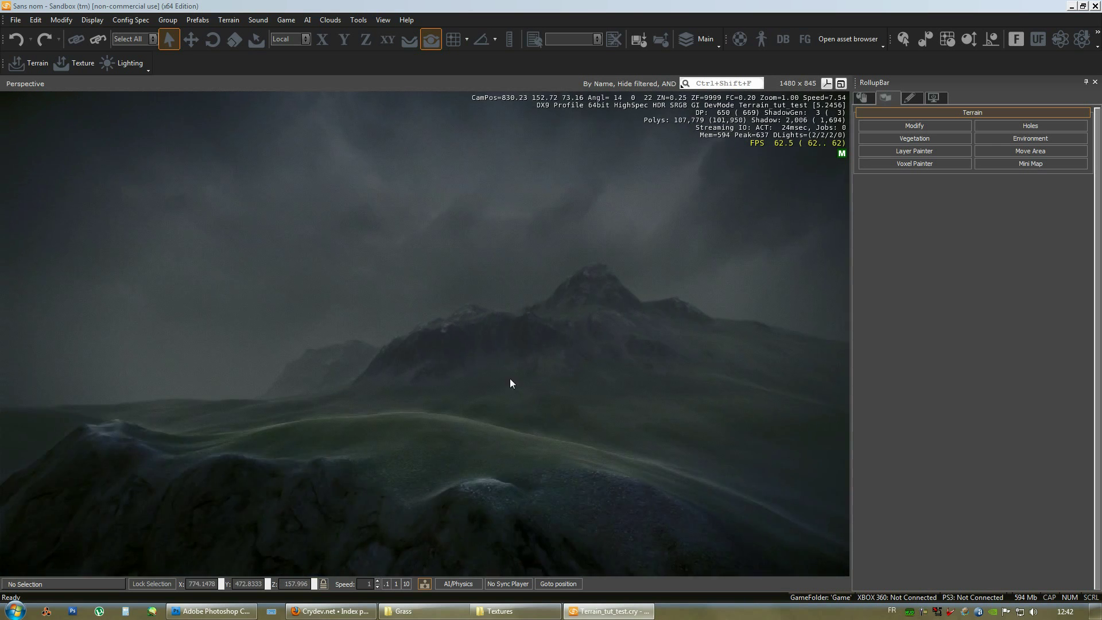
{"action": "key", "text": "w"}
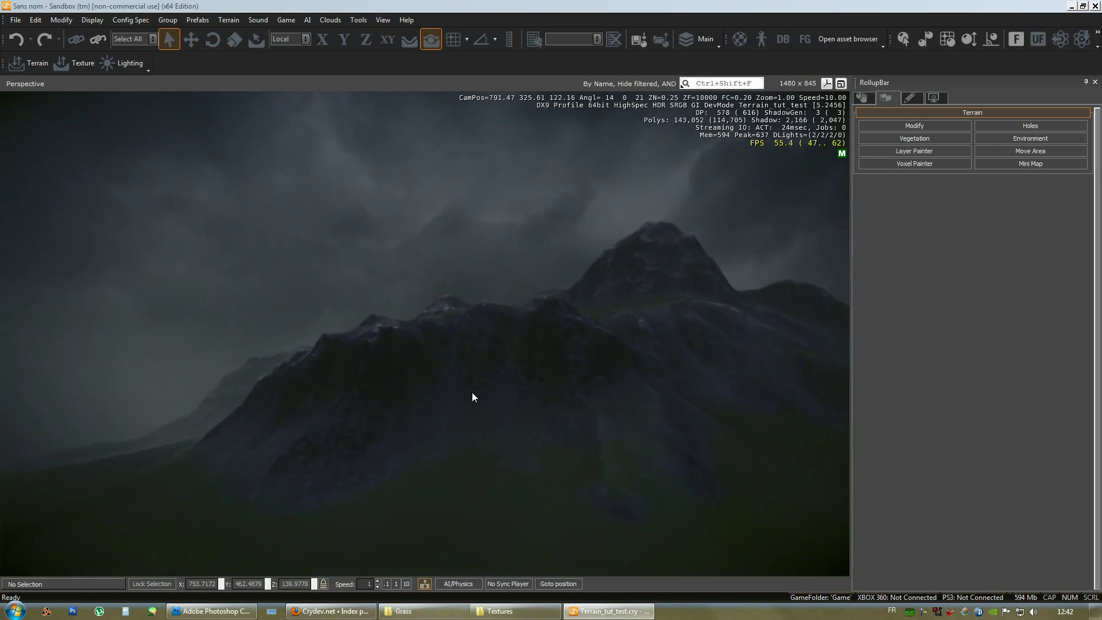
{"action": "right_click_drag", "start_coordinate": [472, 391], "coordinate": [465, 440]}
{"action": "key", "text": "s"}
{"action": "right_click_drag", "start_coordinate": [495, 356], "coordinate": [632, 348]}
{"action": "key", "text": "s"}
{"action": "right_click_drag", "start_coordinate": [533, 354], "coordinate": [566, 391]}
{"action": "key", "text": "s"}
{"action": "right_click_drag", "start_coordinate": [525, 359], "coordinate": [547, 227]}
{"action": "key", "text": "w"}
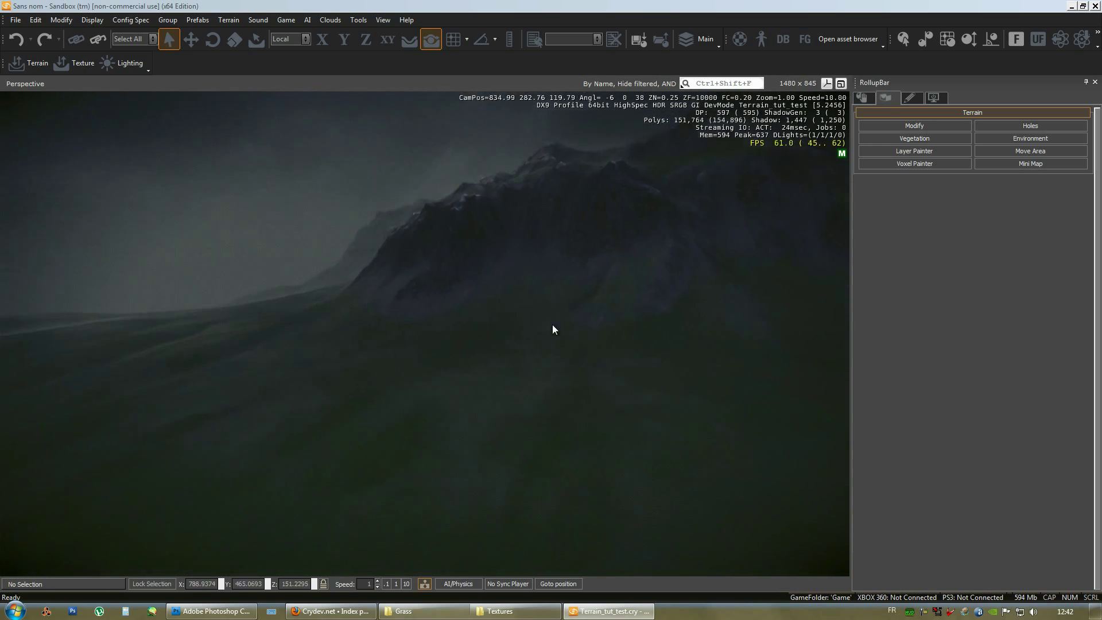
Examine the grassy plain and the gravel ground where it meets the rock faces at the mountain's foot
{"action": "right_click_drag", "start_coordinate": [539, 277], "coordinate": [652, 156]}
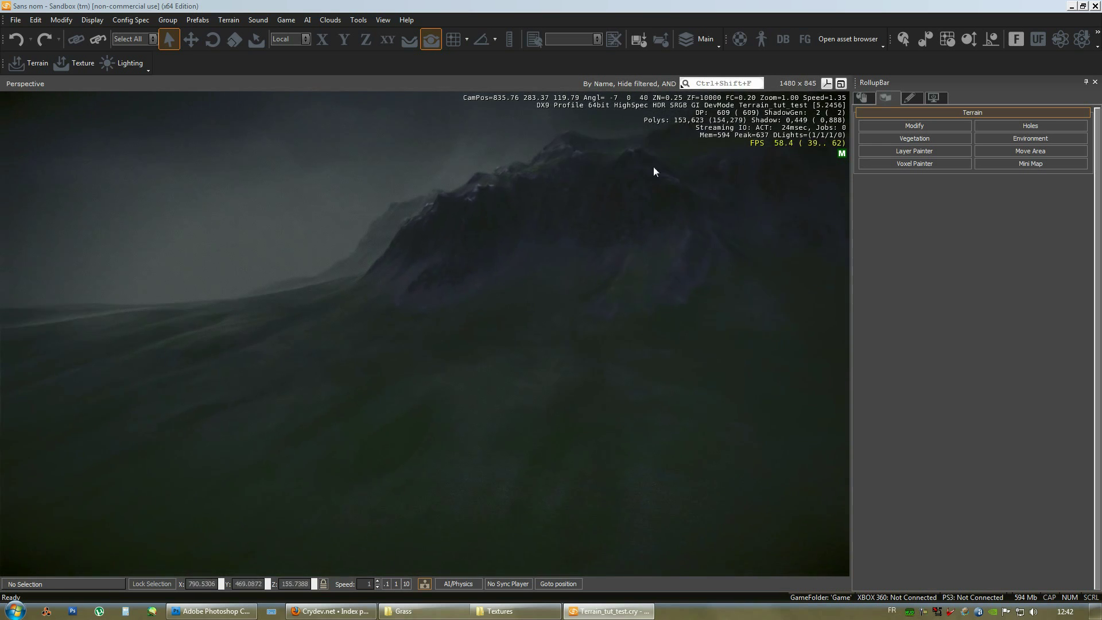
{"action": "right_click_drag", "start_coordinate": [708, 292], "coordinate": [513, 371]}
{"action": "right_click_drag", "start_coordinate": [504, 318], "coordinate": [555, 339]}
{"action": "right_click_drag", "start_coordinate": [538, 378], "coordinate": [551, 373]}
{"action": "key", "text": "a"}
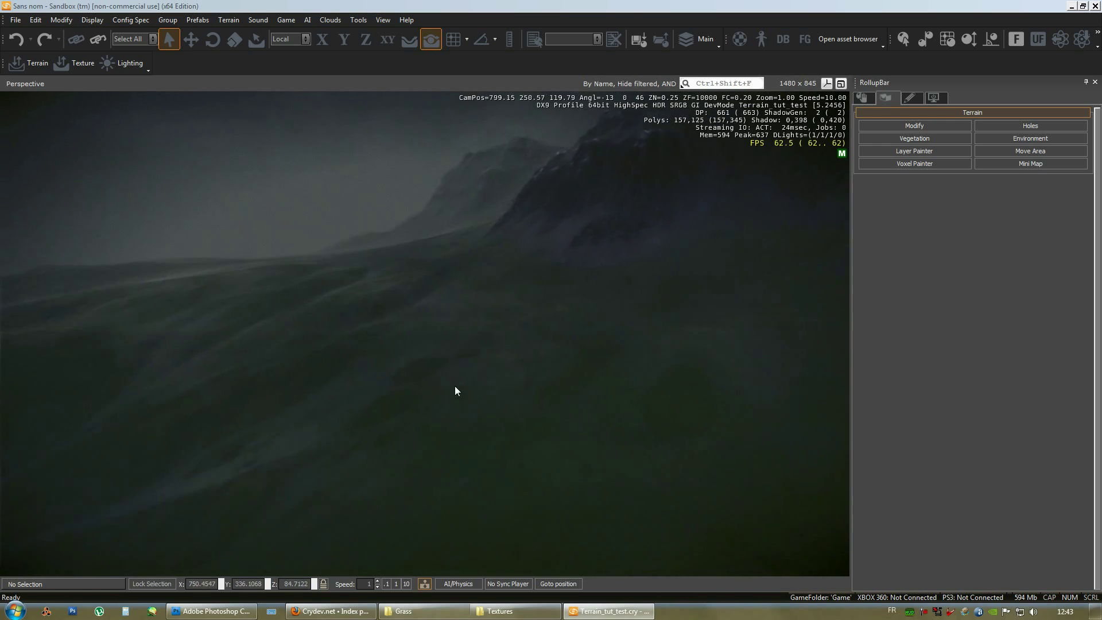
{"action": "right_click_drag", "start_coordinate": [454, 385], "coordinate": [510, 357]}
{"action": "right_click_drag", "start_coordinate": [409, 332], "coordinate": [546, 335]}
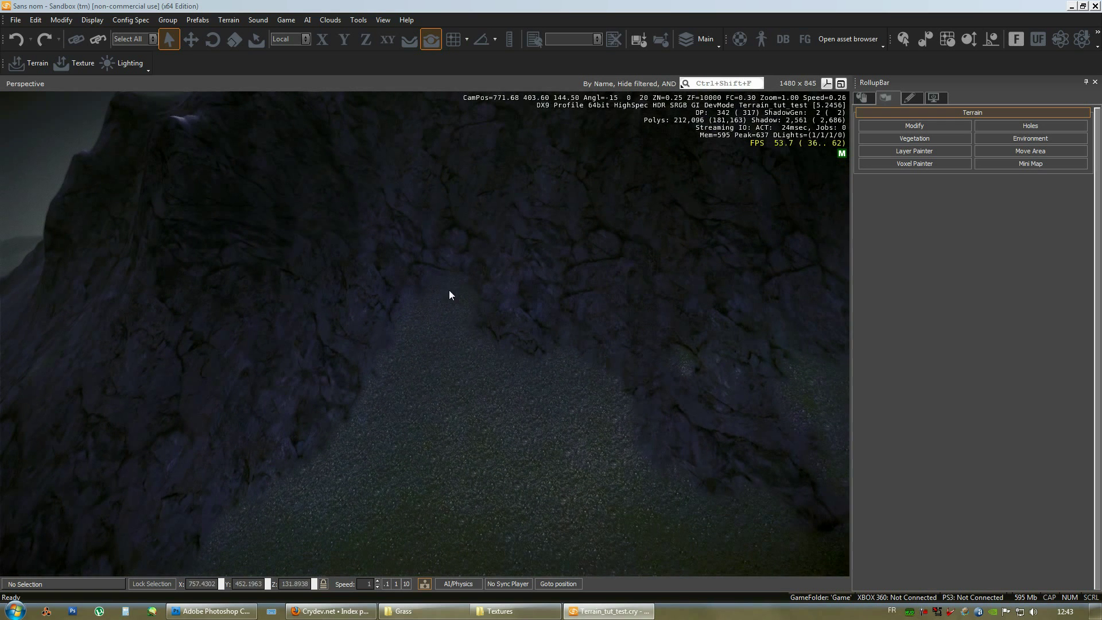
{"action": "right_click_drag", "start_coordinate": [477, 379], "coordinate": [455, 304]}
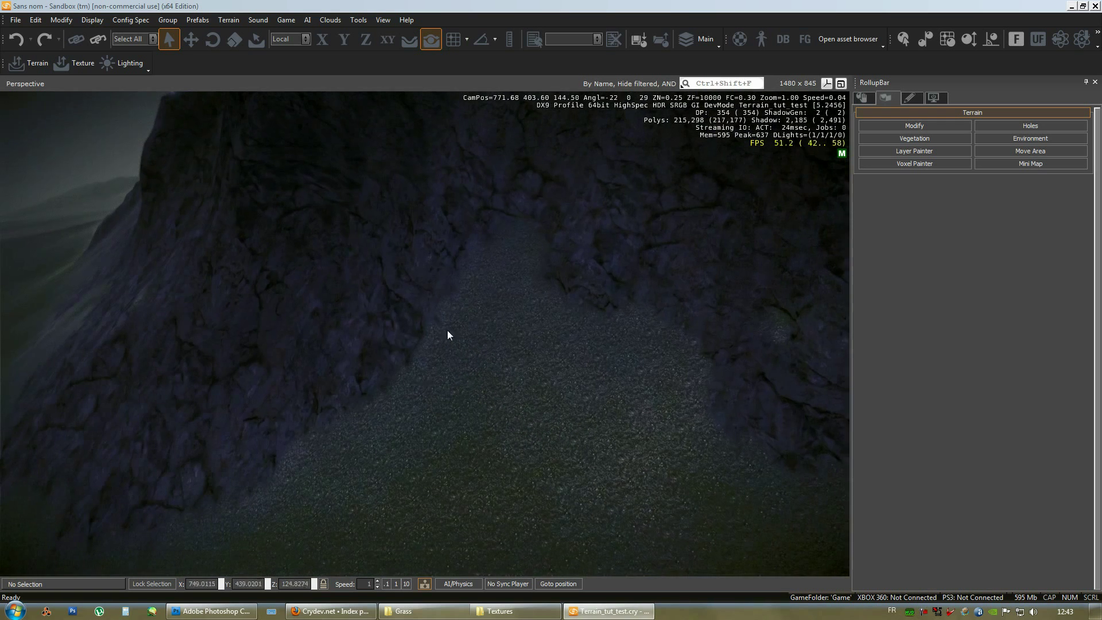
{"action": "right_click_drag", "start_coordinate": [467, 353], "coordinate": [467, 357]}
{"action": "key", "text": "w"}
{"action": "key", "text": "s"}
Add a new layer below Leaves_dusty_01 in the Terrain Texture Layers and name it Soil_rocky
{"action": "left_click", "coordinate": [228, 20]}
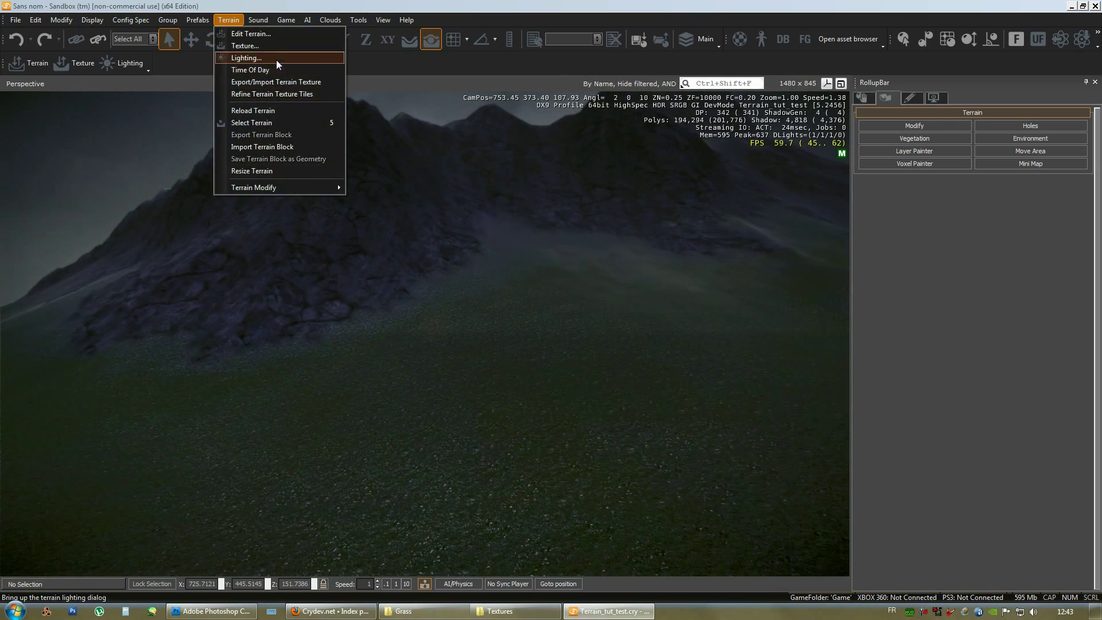
{"action": "left_click", "coordinate": [234, 47]}
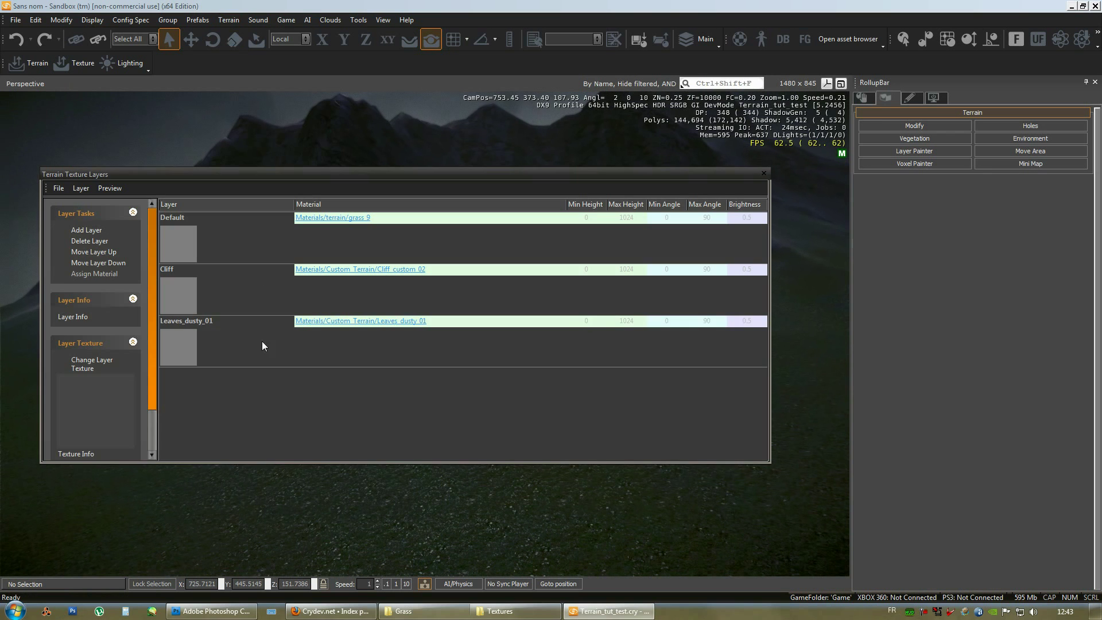
{"action": "left_click", "coordinate": [189, 357]}
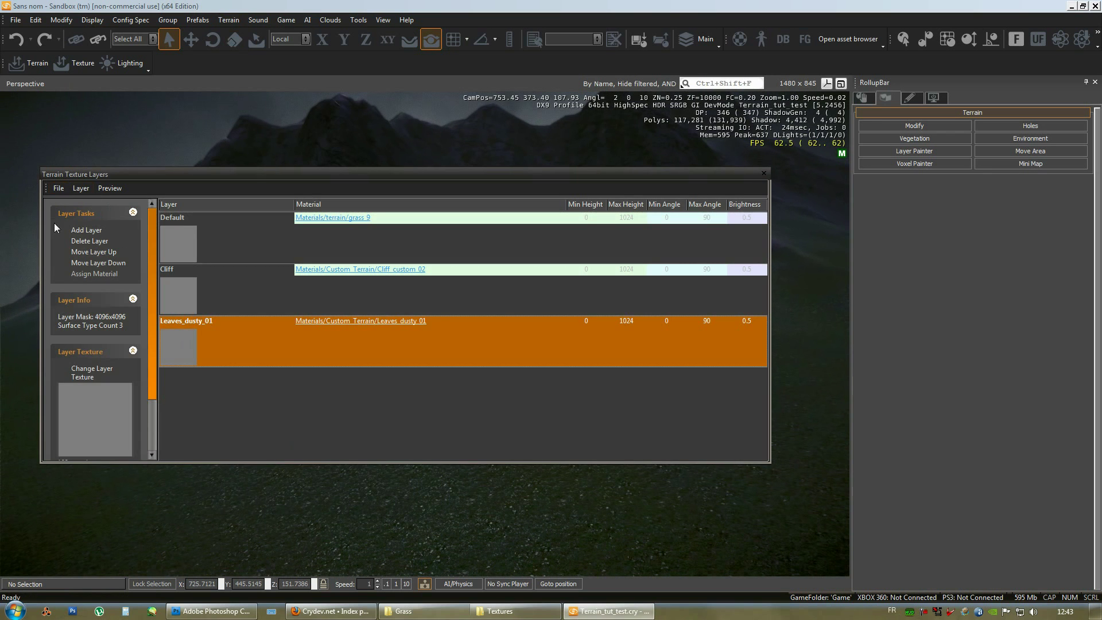
{"action": "left_click", "coordinate": [79, 231]}
{"action": "left_click", "coordinate": [175, 374]}
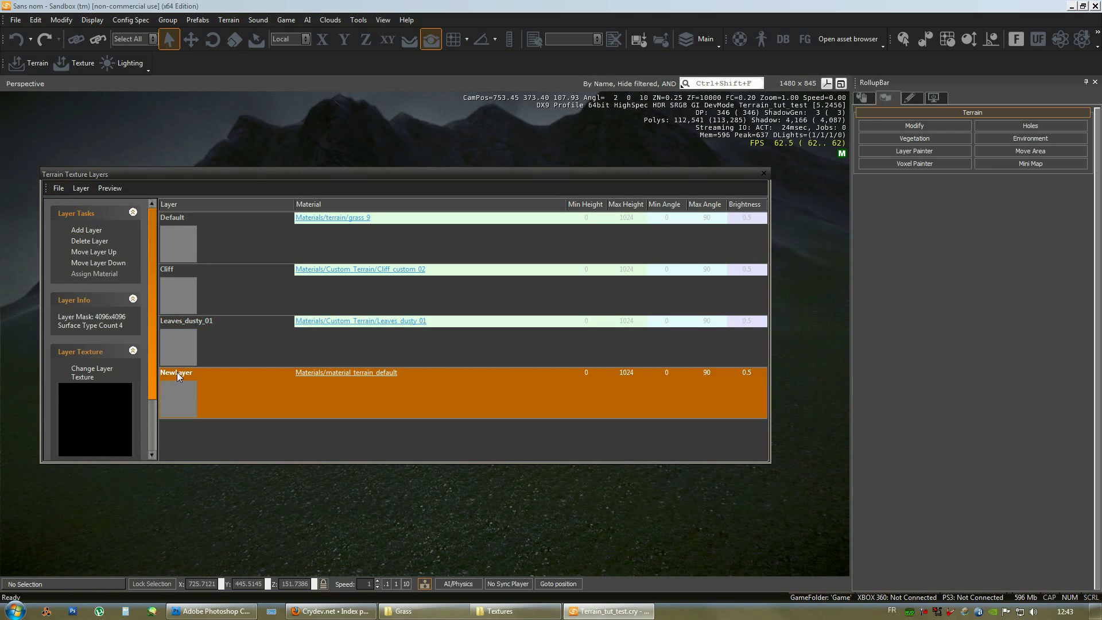
{"action": "left_click", "coordinate": [182, 373]}
{"action": "double_click", "coordinate": [212, 371]}
{"action": "type", "text": "S"}
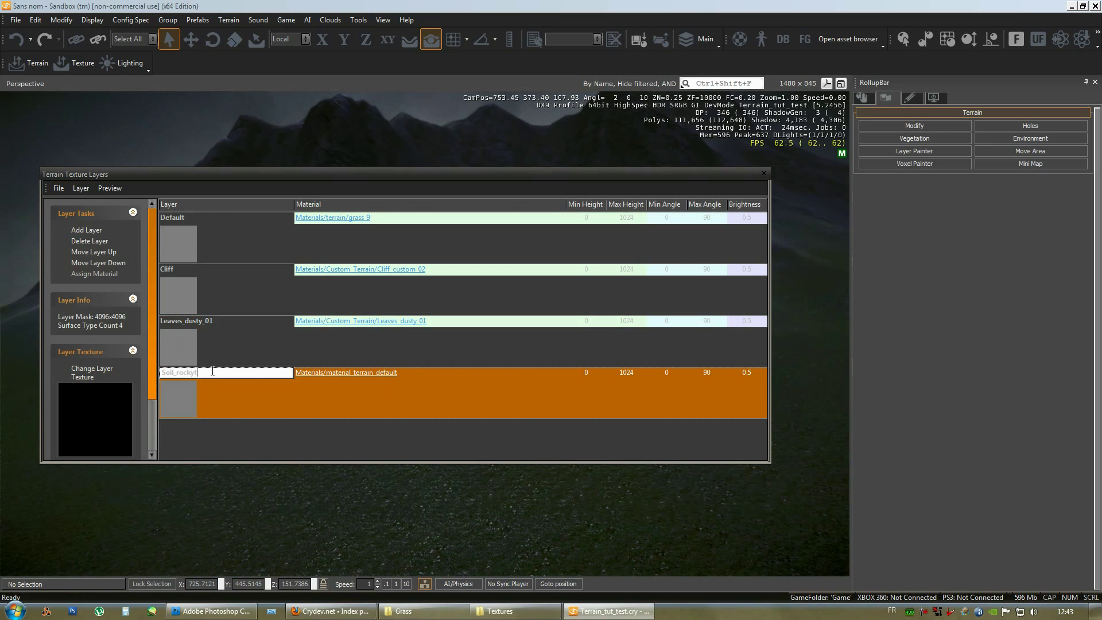
{"action": "type", "text": "oil_rocky"}
{"action": "key", "text": "Return"}
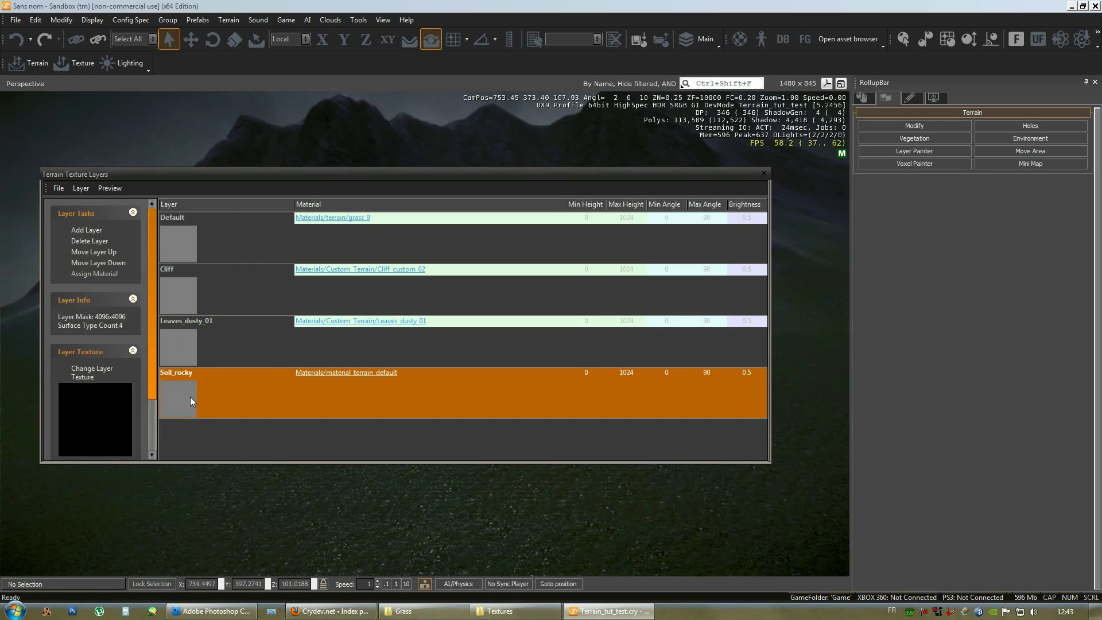
Rename the new terrain texture layer as Soil_stones
{"action": "left_click", "coordinate": [200, 372]}
{"action": "left_click_drag", "start_coordinate": [202, 373], "coordinate": [181, 373]}
{"action": "type", "text": "stones"}
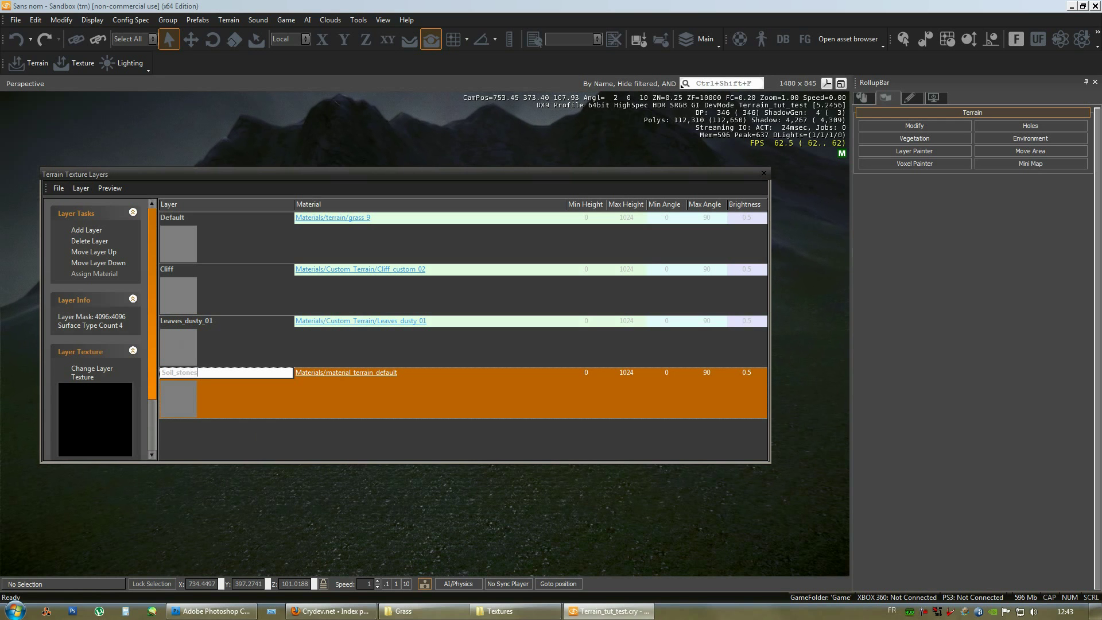
{"action": "key", "text": "Return"}
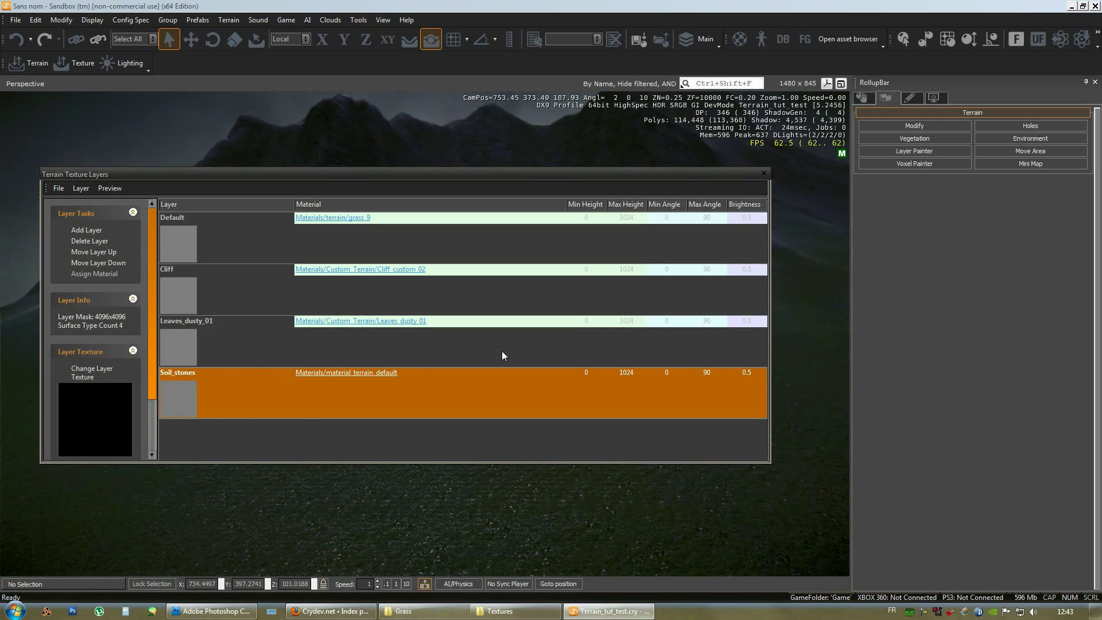
Assign 128_grey.bmp as the Soil_stones layer's texture and reposition the Terrain Texture Layers window
{"action": "left_click", "coordinate": [92, 371]}
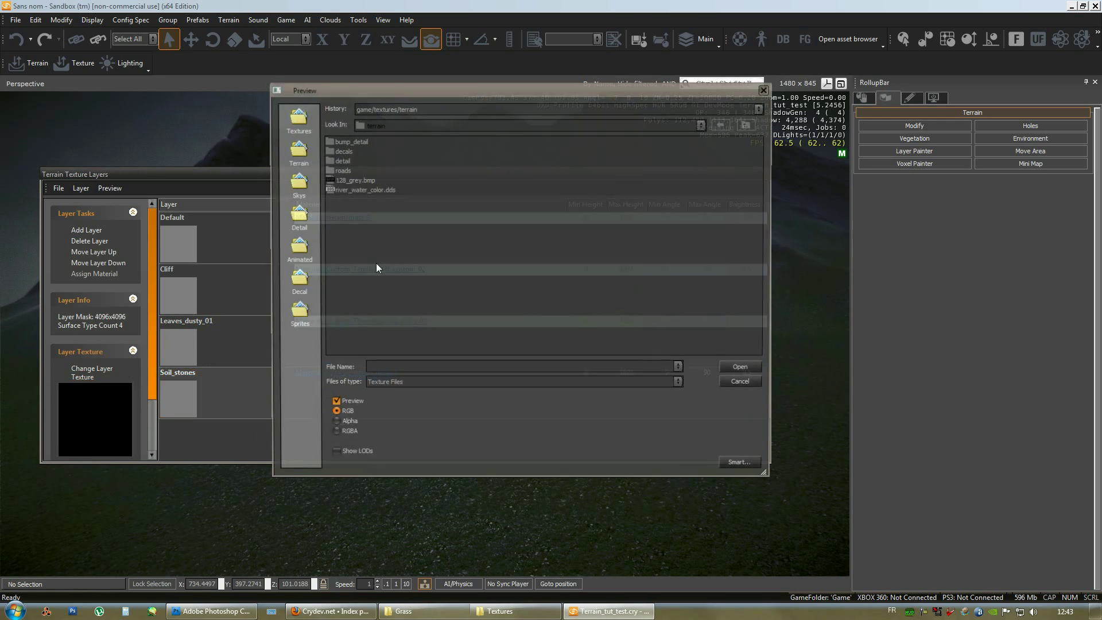
{"action": "left_click", "coordinate": [348, 181]}
{"action": "left_click", "coordinate": [744, 370]}
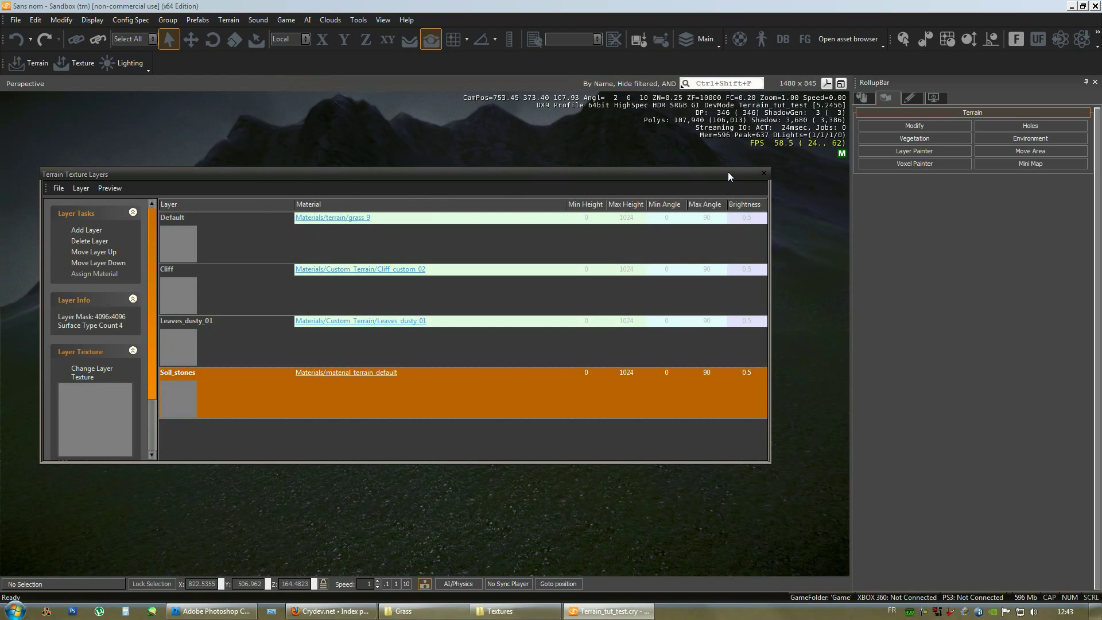
{"action": "left_click_drag", "start_coordinate": [727, 171], "coordinate": [760, 169]}
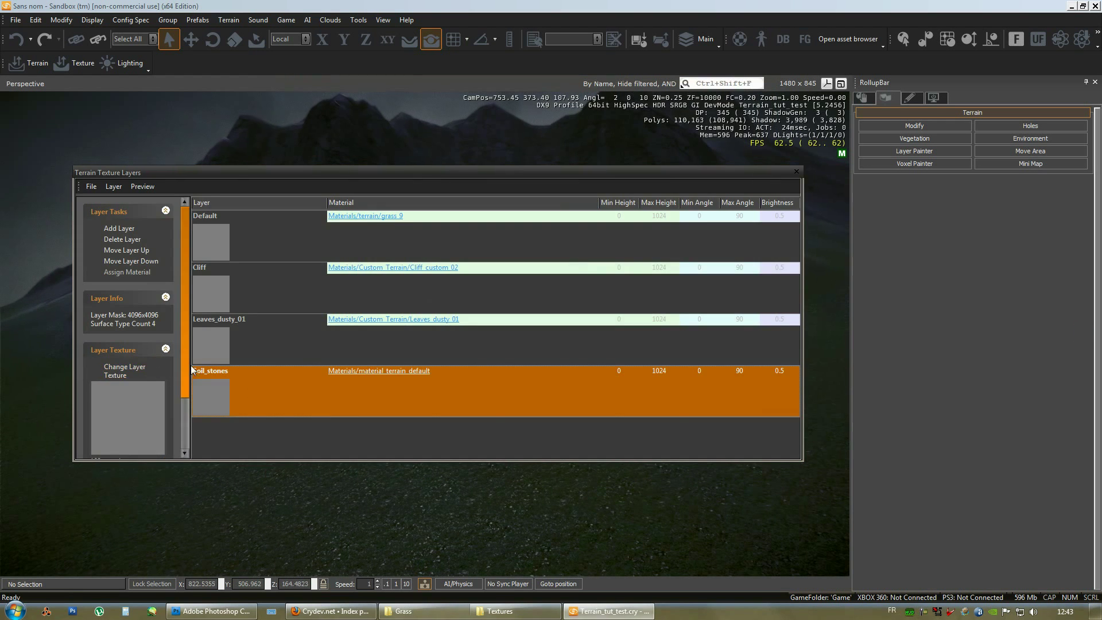
Compare the previews of river_water_color.dds and 128_grey.bmp for the layer texture, leaving the choice unchanged
{"action": "scroll", "coordinate": [182, 398], "scroll_direction": "down", "scroll_amount": 3}
{"action": "left_click", "coordinate": [124, 319]}
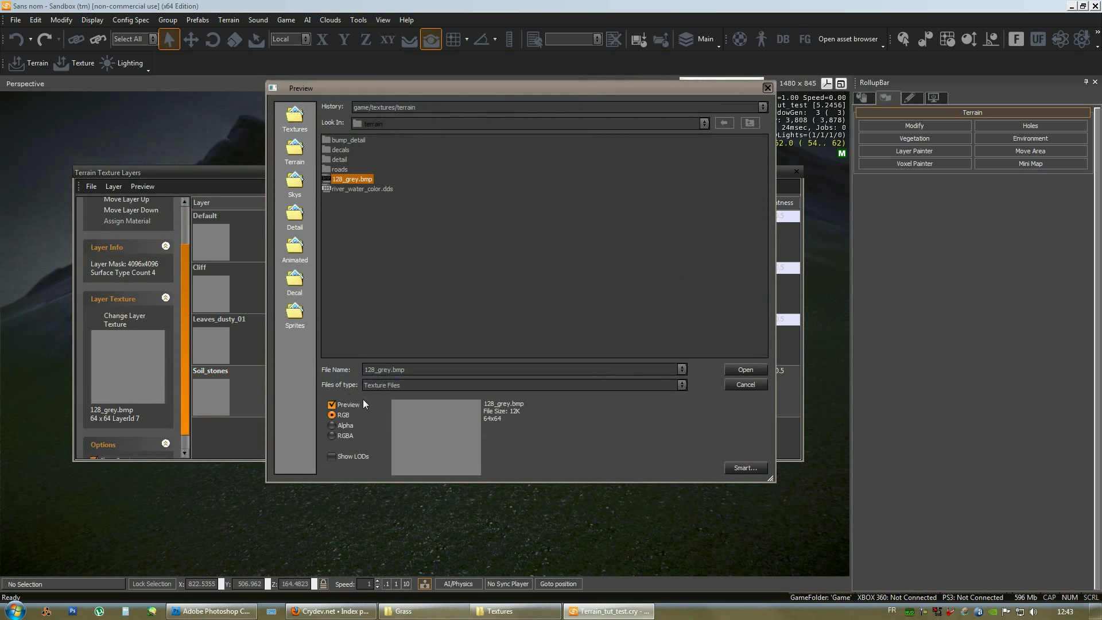
{"action": "left_click", "coordinate": [344, 189]}
{"action": "left_click", "coordinate": [335, 181]}
{"action": "left_click", "coordinate": [342, 190]}
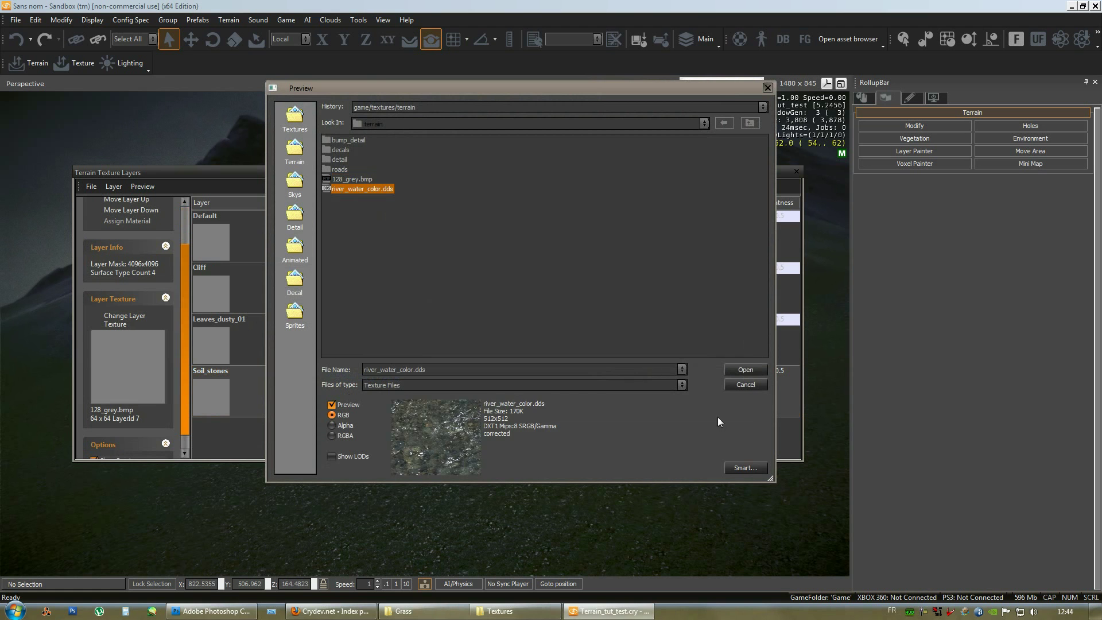
{"action": "left_click", "coordinate": [732, 384]}
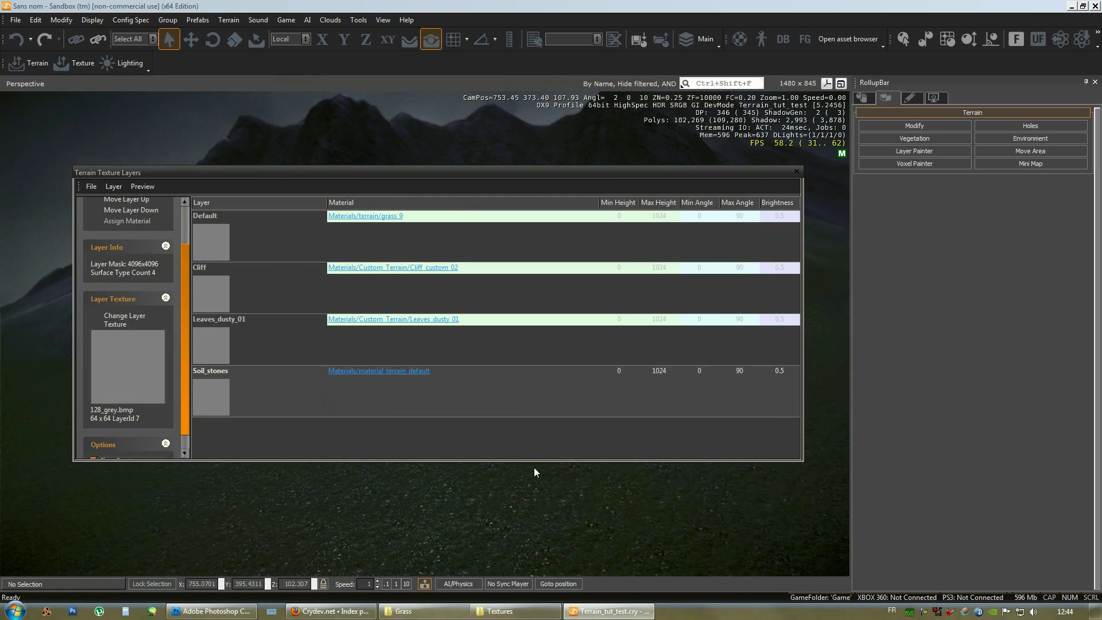
Activate the terrain Layer Painter and set its brush hardness to 0
{"action": "left_click", "coordinate": [930, 150]}
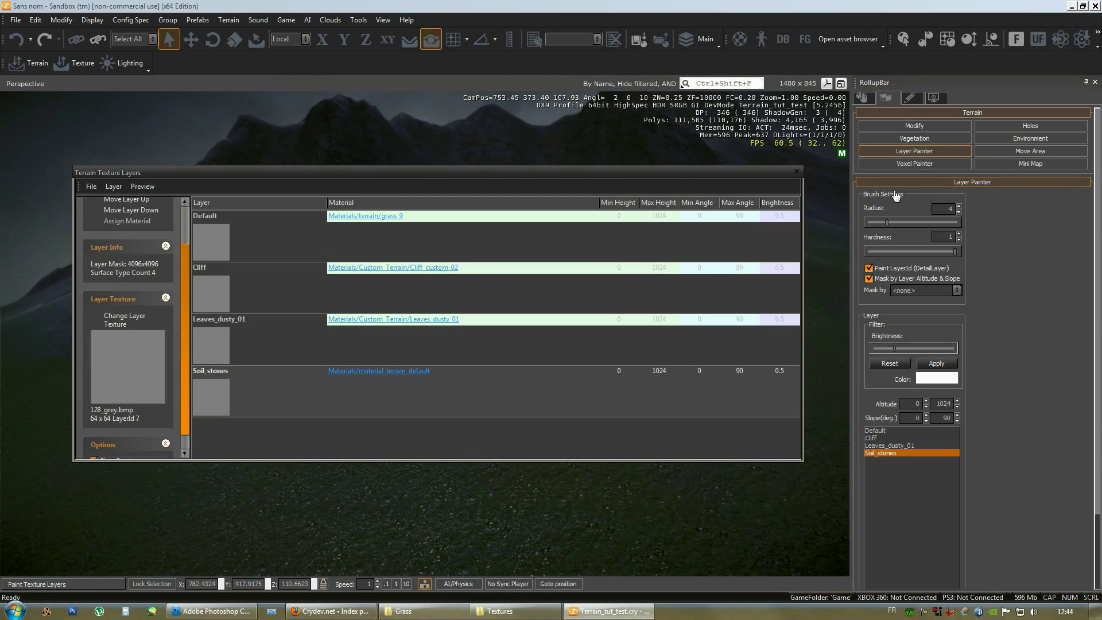
{"action": "double_click", "coordinate": [946, 235]}
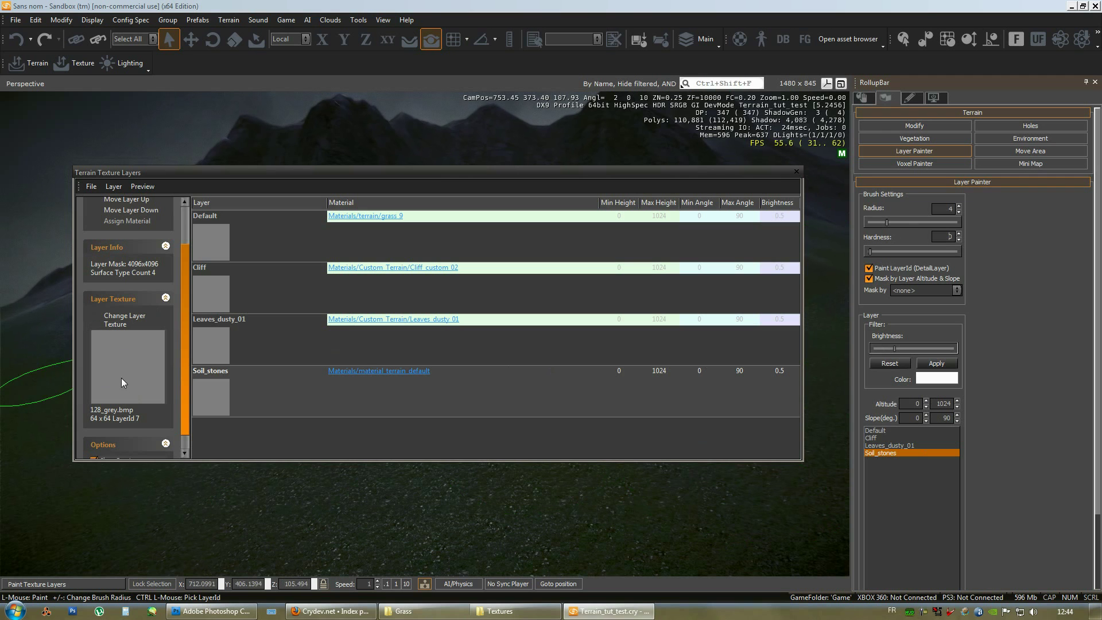
{"action": "left_click", "coordinate": [877, 253]}
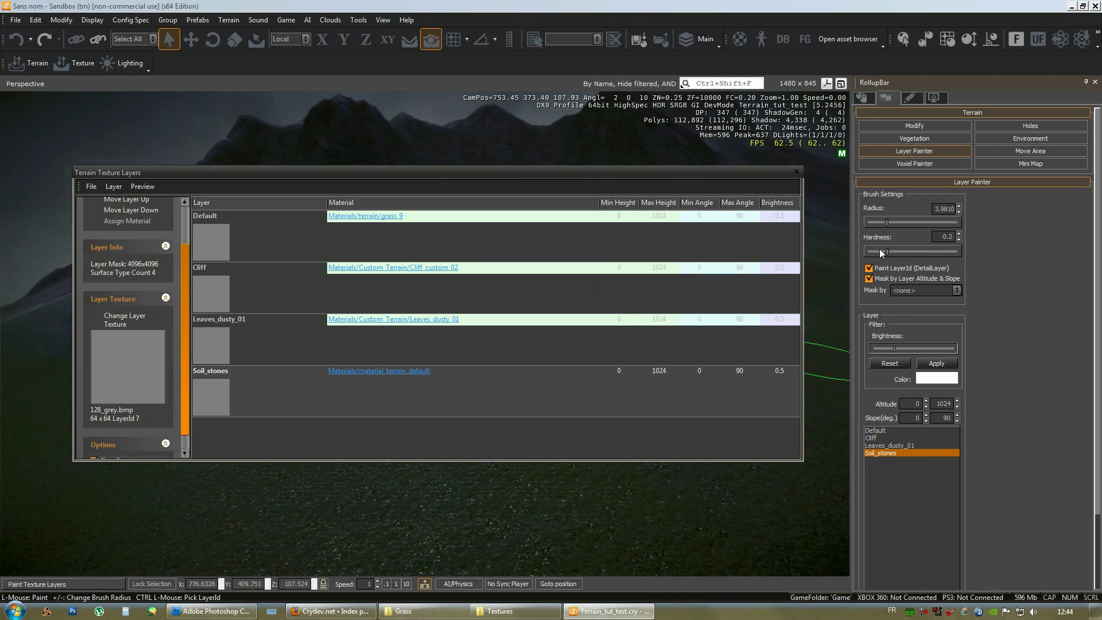
{"action": "left_click_drag", "start_coordinate": [854, 249], "coordinate": [855, 250]}
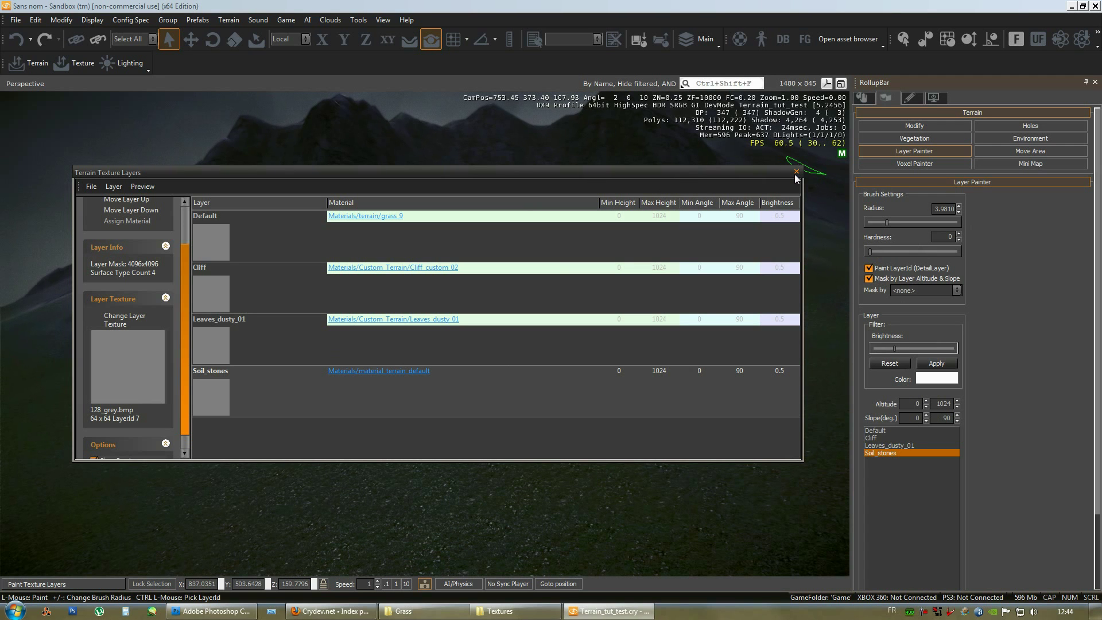
Open the Soil_stones layer's material in the Material Editor and select ground_mossy_4_coast among the terrain materials
{"action": "left_click", "coordinate": [397, 376]}
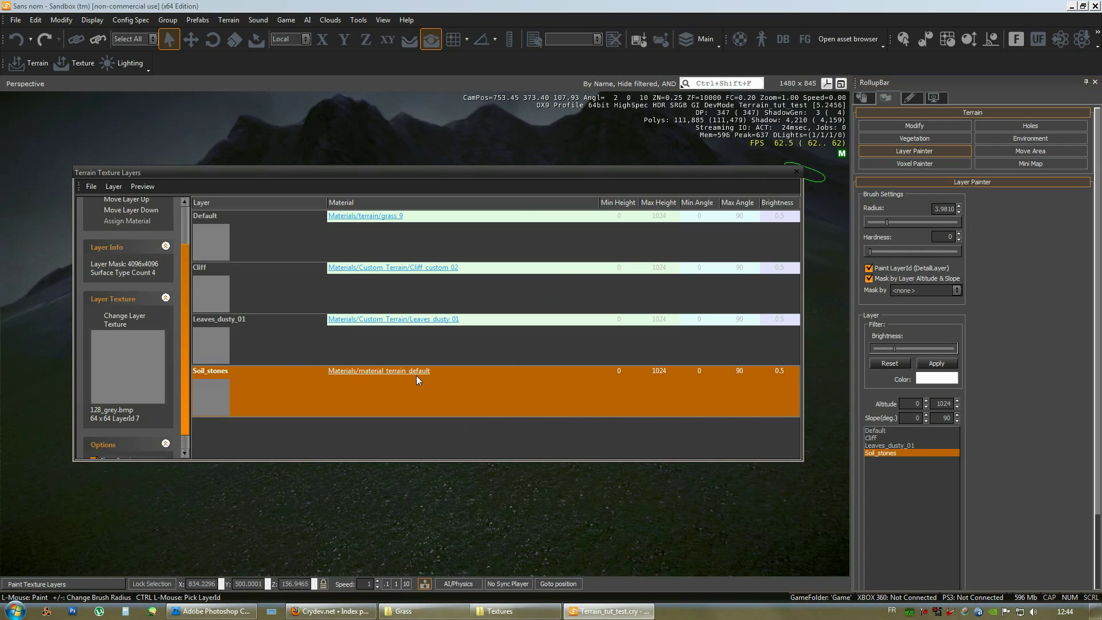
{"action": "left_click", "coordinate": [396, 372]}
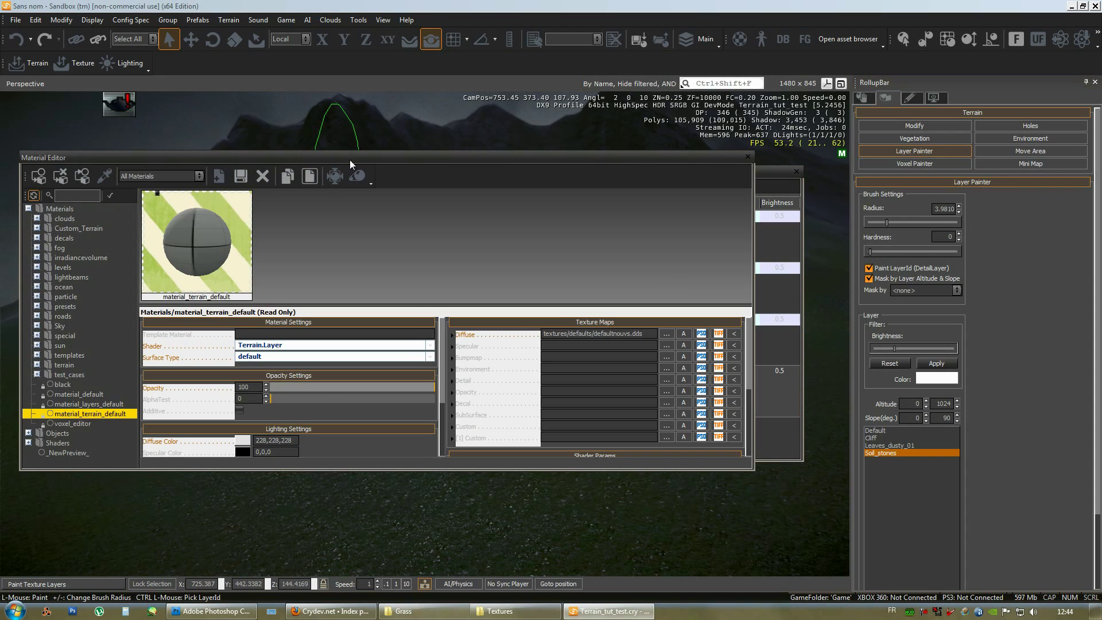
{"action": "left_click_drag", "start_coordinate": [353, 157], "coordinate": [670, 153]}
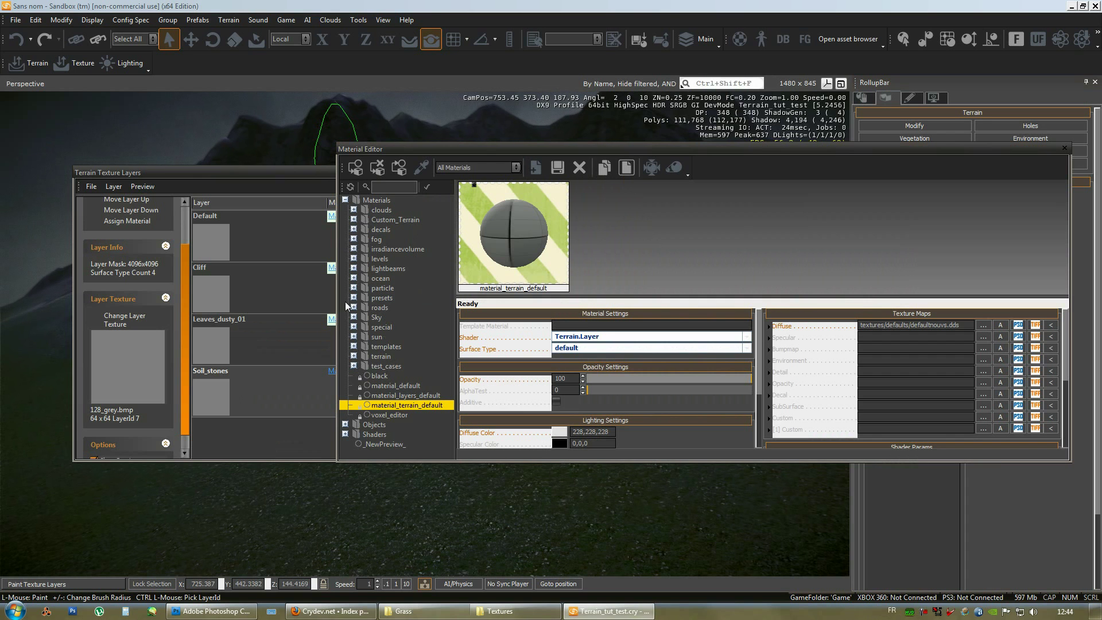
{"action": "left_click", "coordinate": [353, 355]}
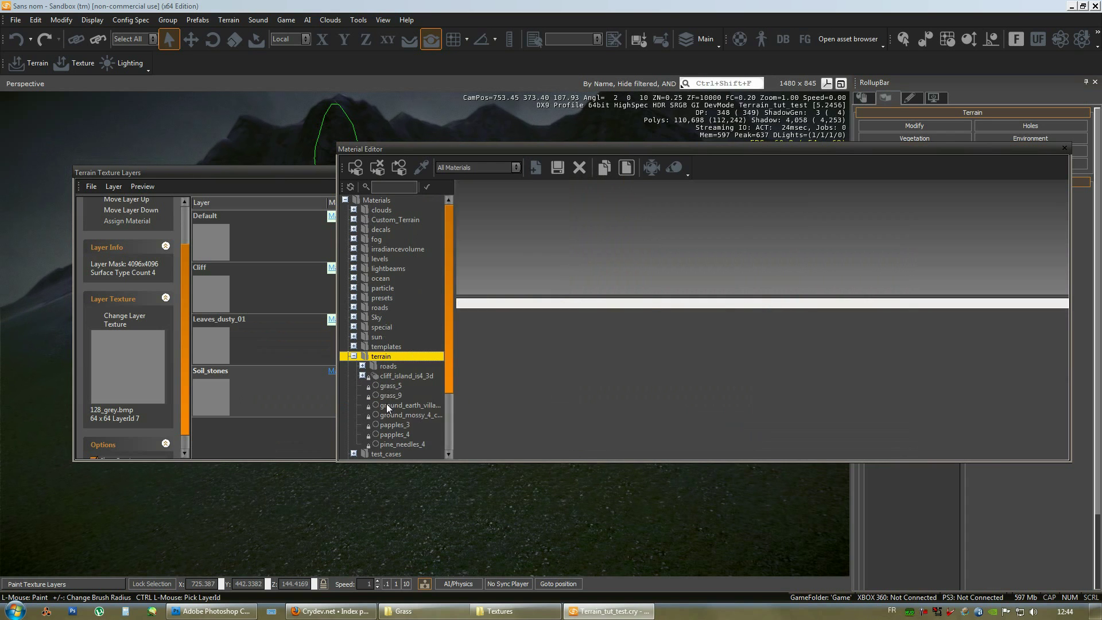
{"action": "left_click", "coordinate": [415, 414]}
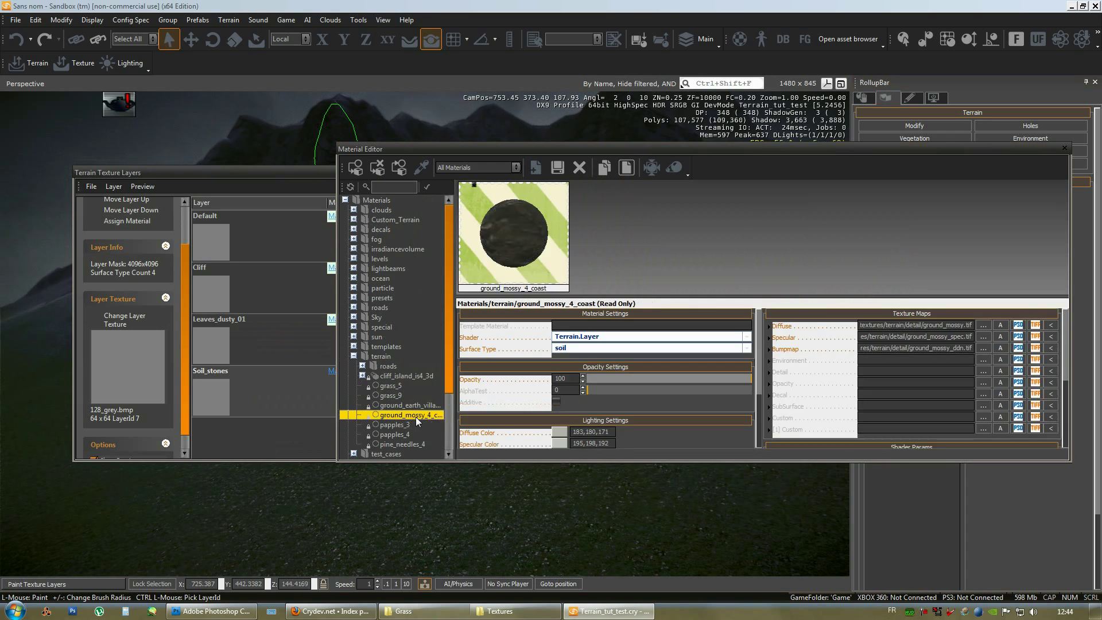
Show the ground_mossy_4_coast material preview on a box
{"action": "right_click", "coordinate": [527, 251]}
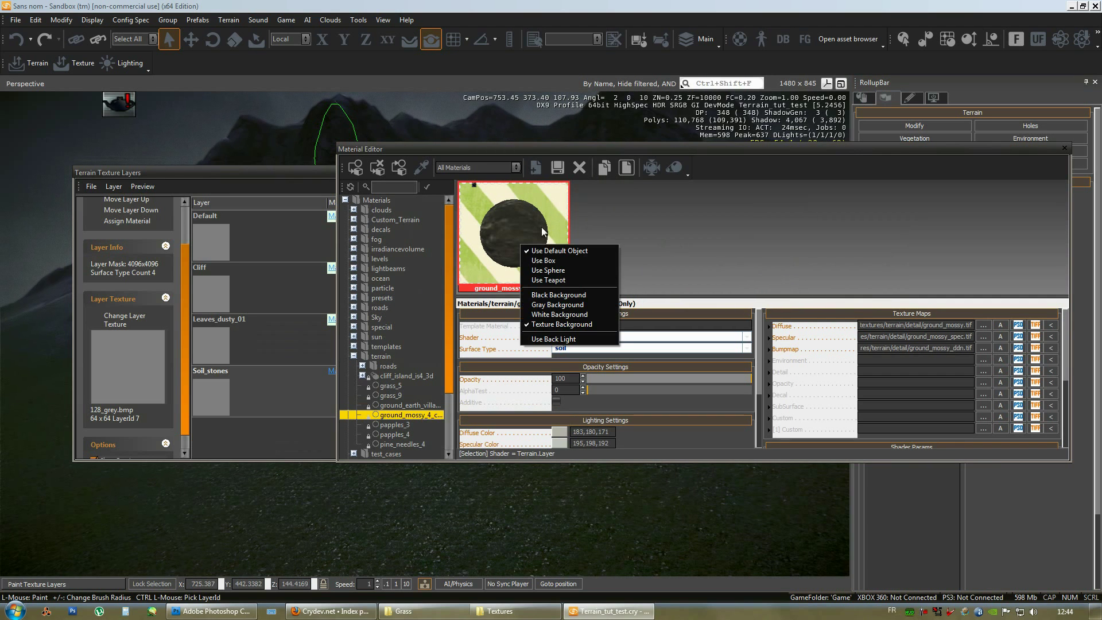
{"action": "left_click", "coordinate": [543, 261]}
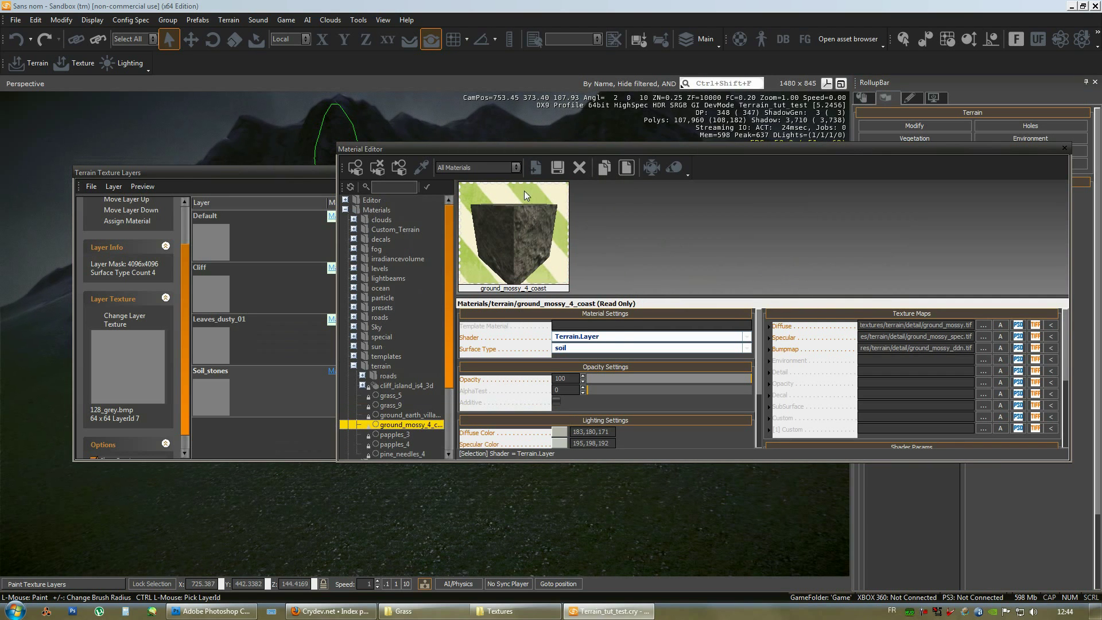
{"action": "left_click", "coordinate": [517, 236]}
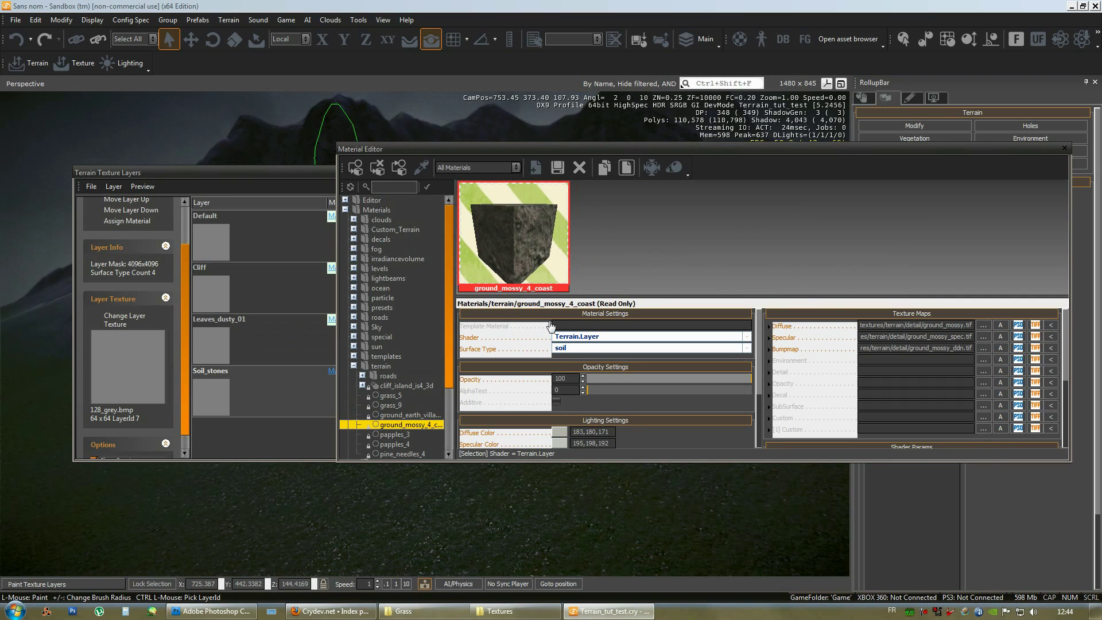
Preview the papples_3 and papples_4 terrain materials
{"action": "scroll", "coordinate": [451, 396], "scroll_direction": "down", "scroll_amount": 1}
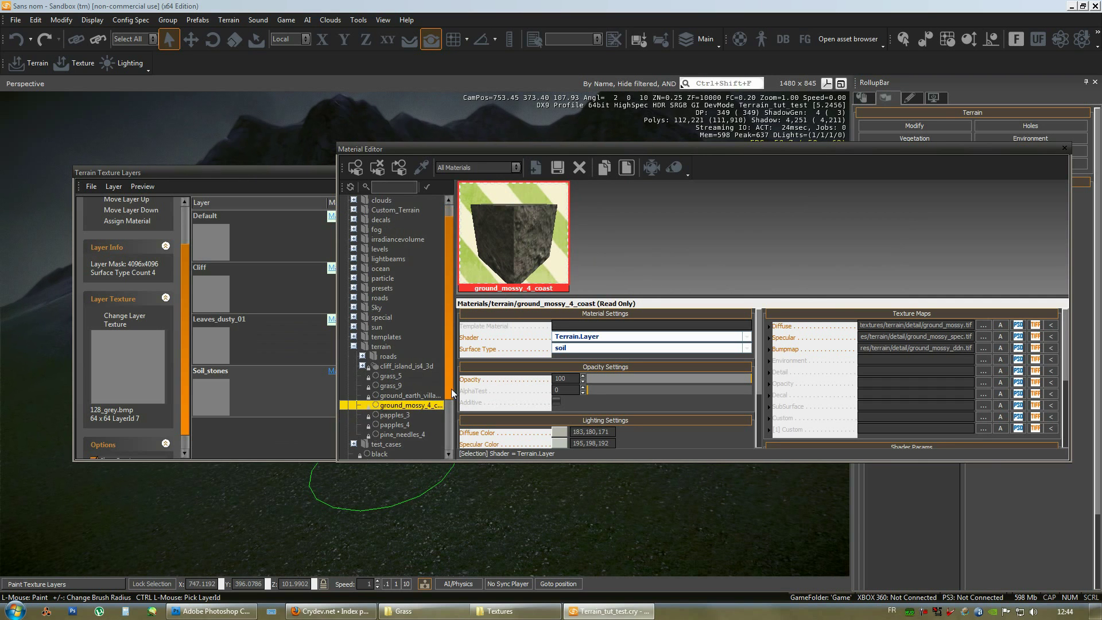
{"action": "left_click", "coordinate": [395, 414]}
{"action": "left_click", "coordinate": [395, 425]}
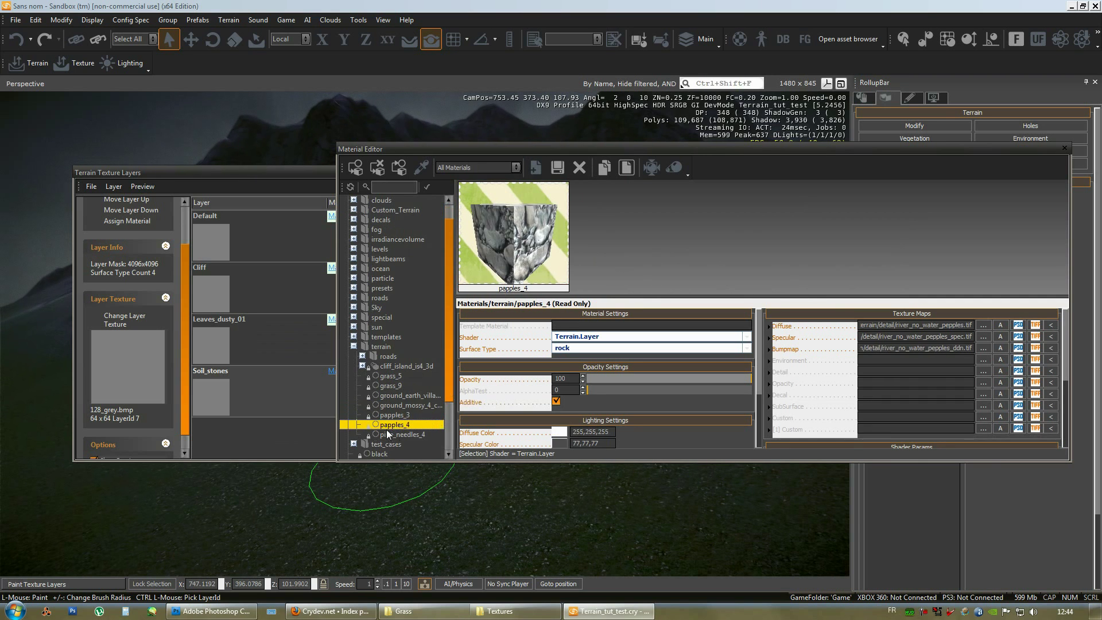
Compare ground_earth_village_leaves with ground_mossy_4_coast, copy the ground_mossy_4_coast material, and expand the Custom_Terrain material folder
{"action": "left_click", "coordinate": [395, 395]}
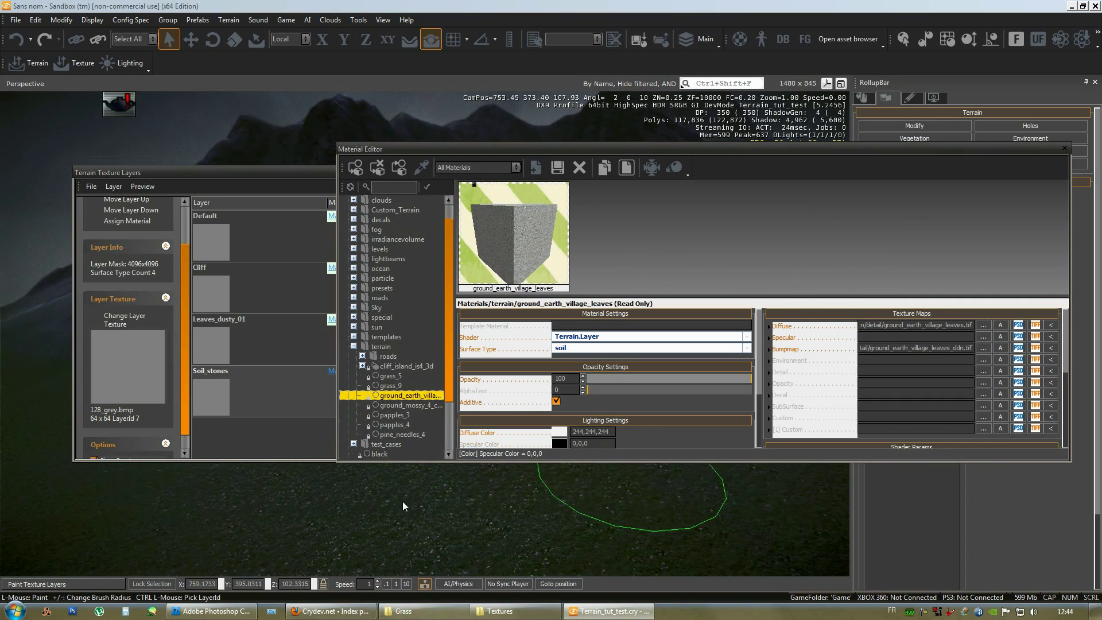
{"action": "left_click", "coordinate": [407, 405]}
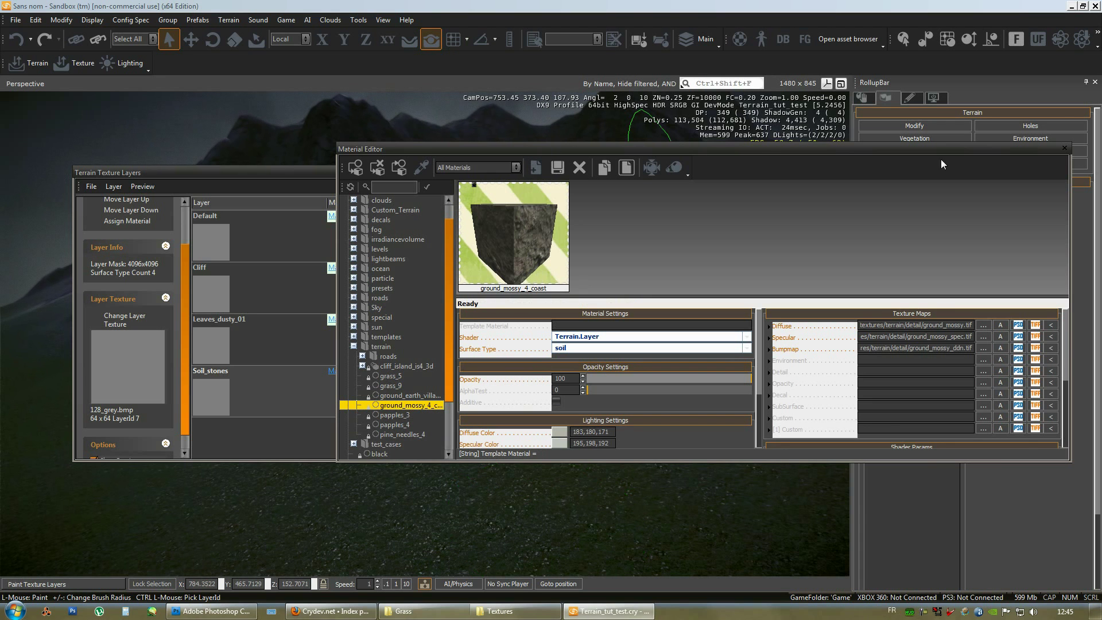
{"action": "left_click_drag", "start_coordinate": [1004, 149], "coordinate": [863, 310]}
{"action": "left_click_drag", "start_coordinate": [650, 171], "coordinate": [640, 287]}
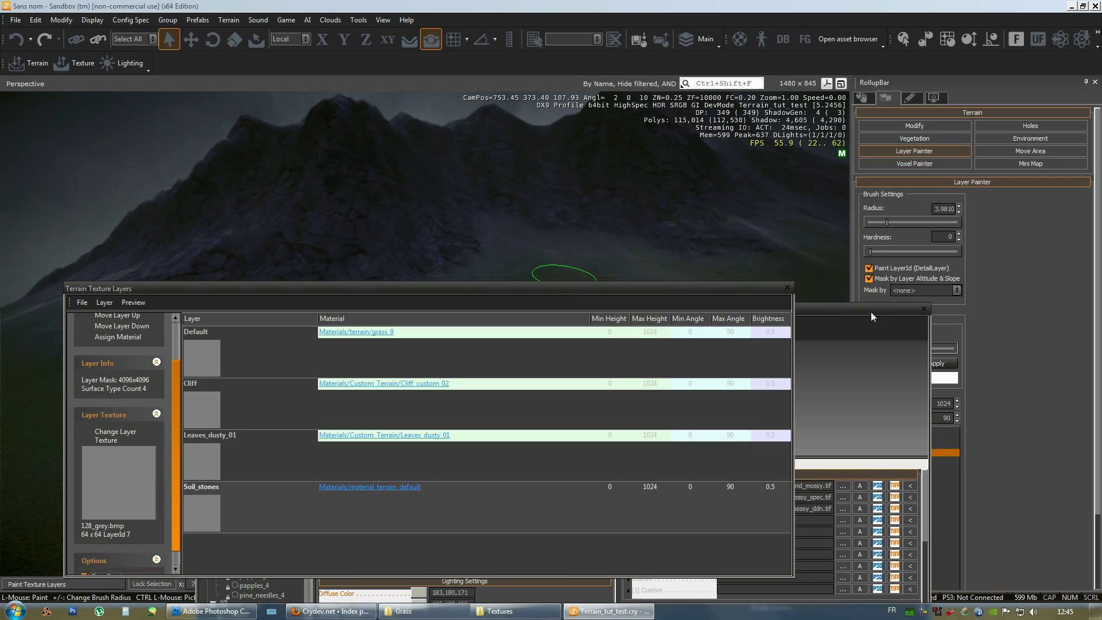
{"action": "left_click_drag", "start_coordinate": [864, 308], "coordinate": [887, 180]}
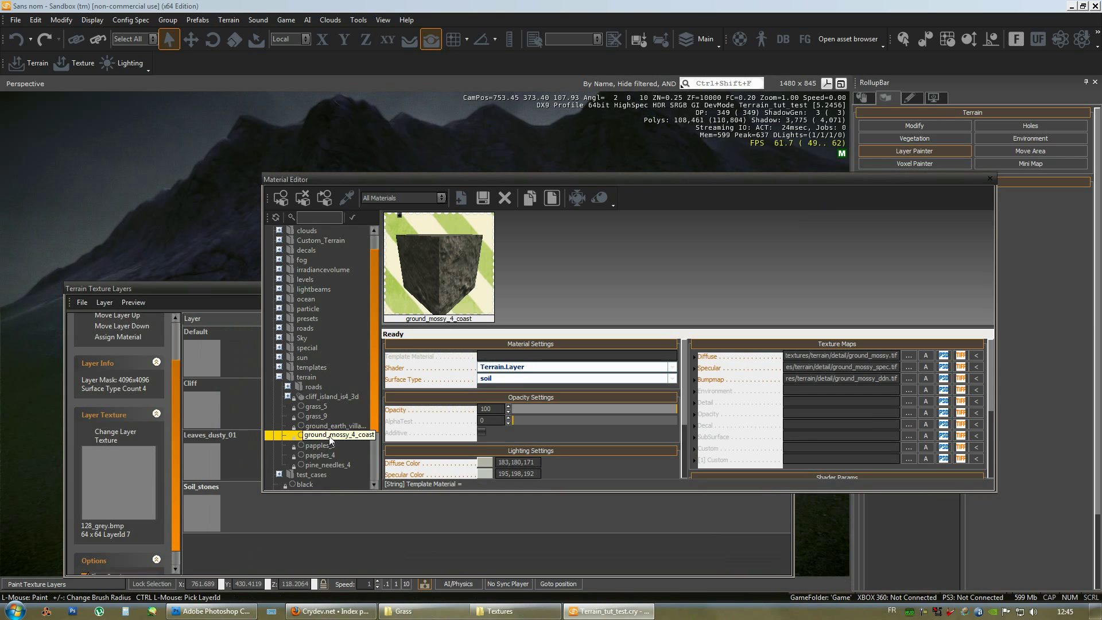
{"action": "right_click", "coordinate": [322, 439]}
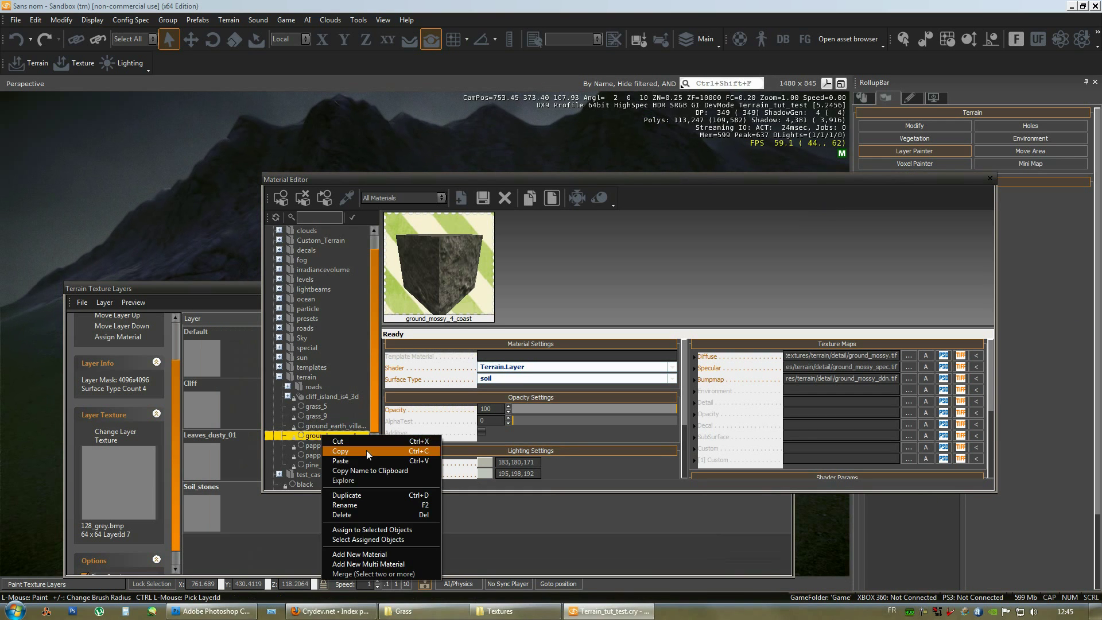
{"action": "left_click", "coordinate": [365, 453]}
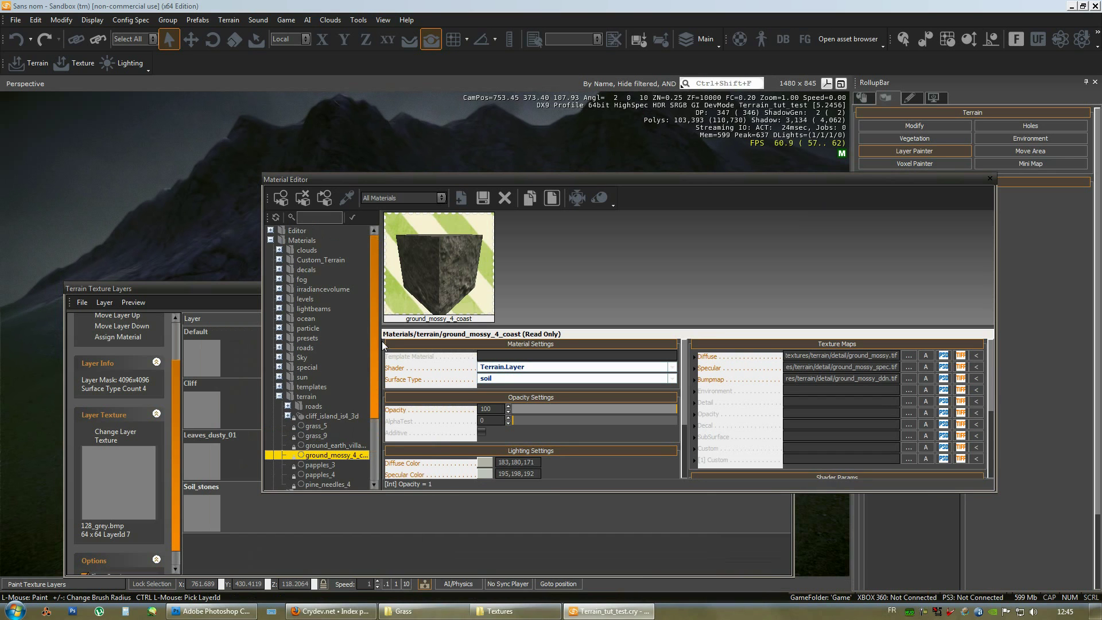
{"action": "left_click", "coordinate": [277, 260]}
{"action": "left_click", "coordinate": [278, 260]}
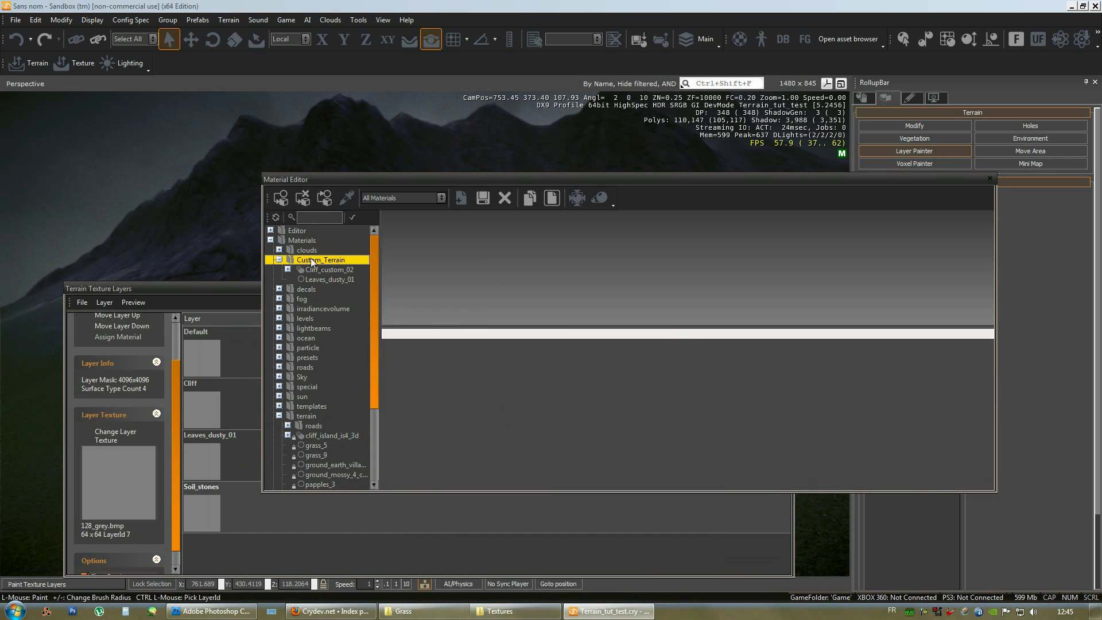
{"action": "right_click", "coordinate": [311, 262]}
{"action": "key", "text": "Escape"}
{"action": "right_click", "coordinate": [310, 262]}
{"action": "left_click", "coordinate": [354, 282]}
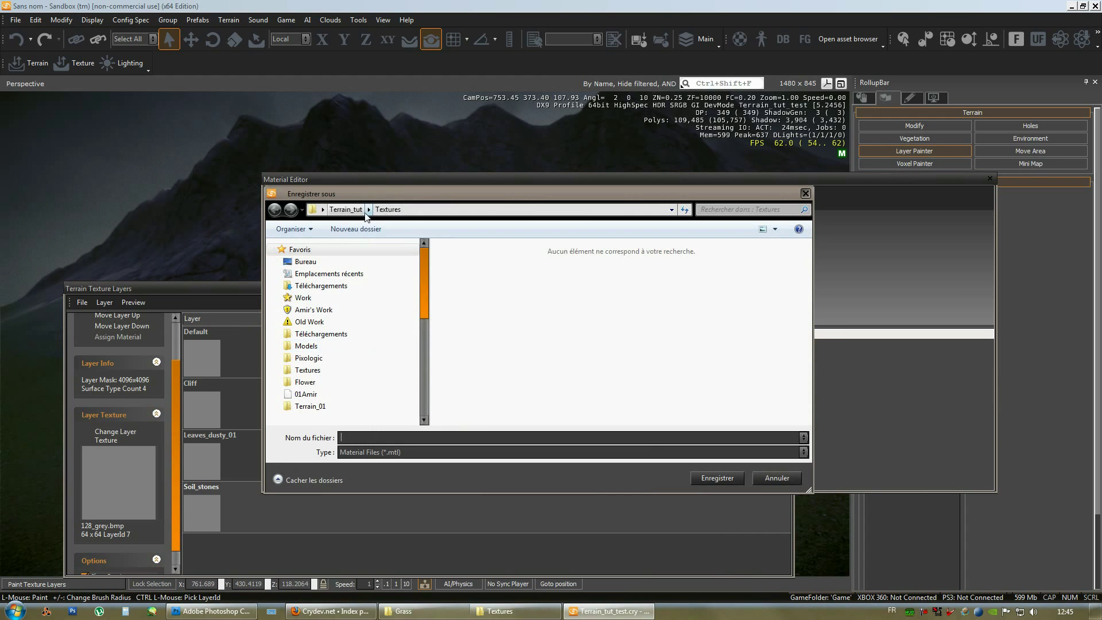
{"action": "left_click_drag", "start_coordinate": [361, 186], "coordinate": [667, 210]}
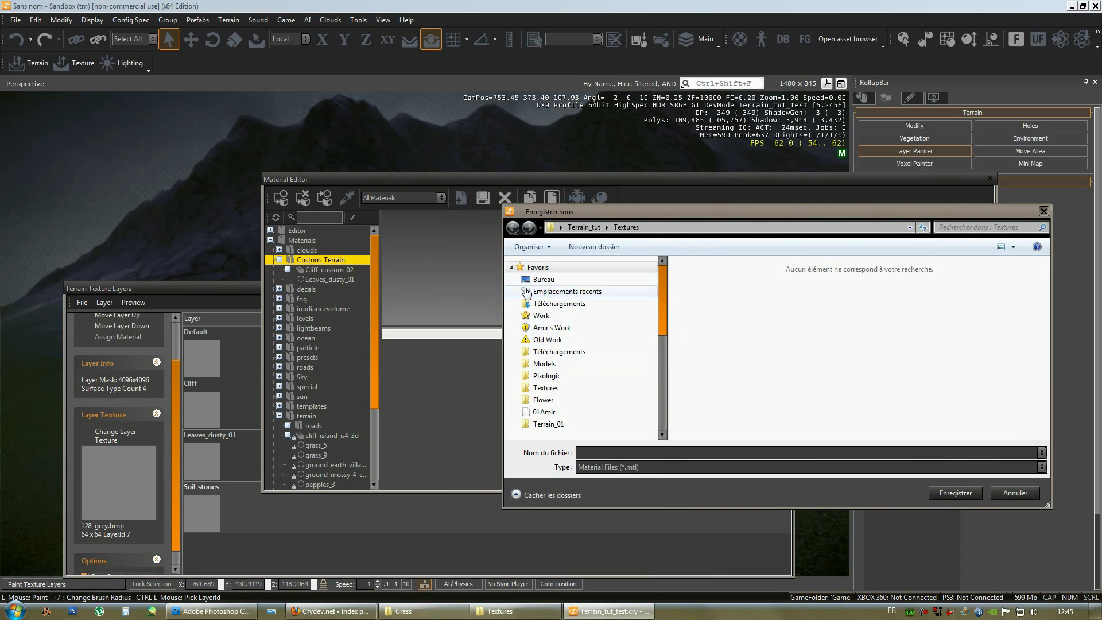
{"action": "left_click_drag", "start_coordinate": [664, 326], "coordinate": [665, 414]}
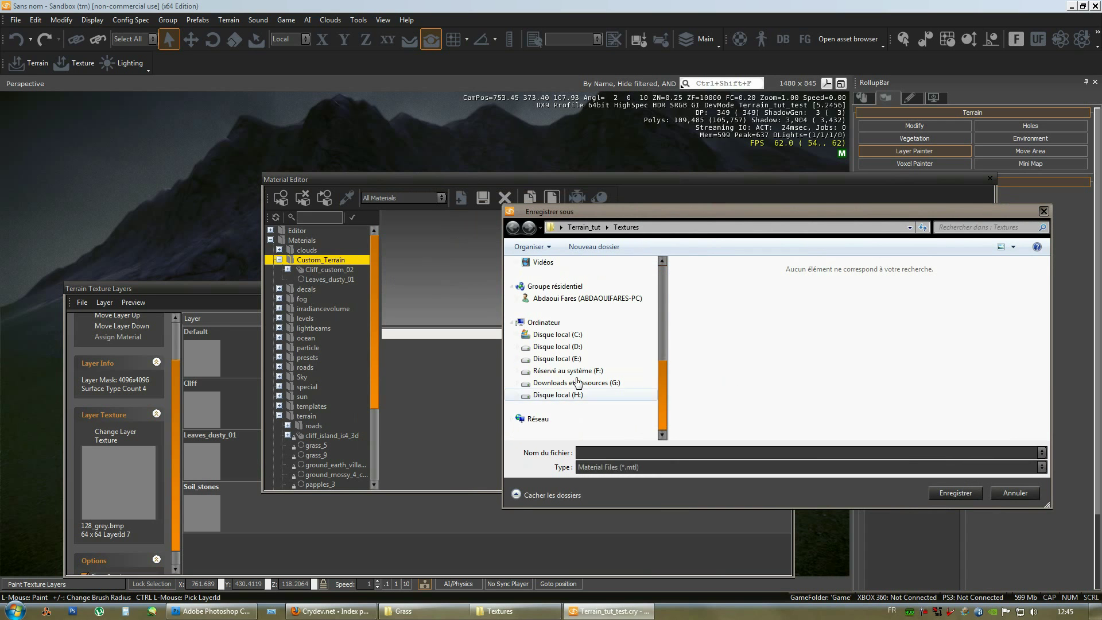
{"action": "left_click", "coordinate": [556, 335]}
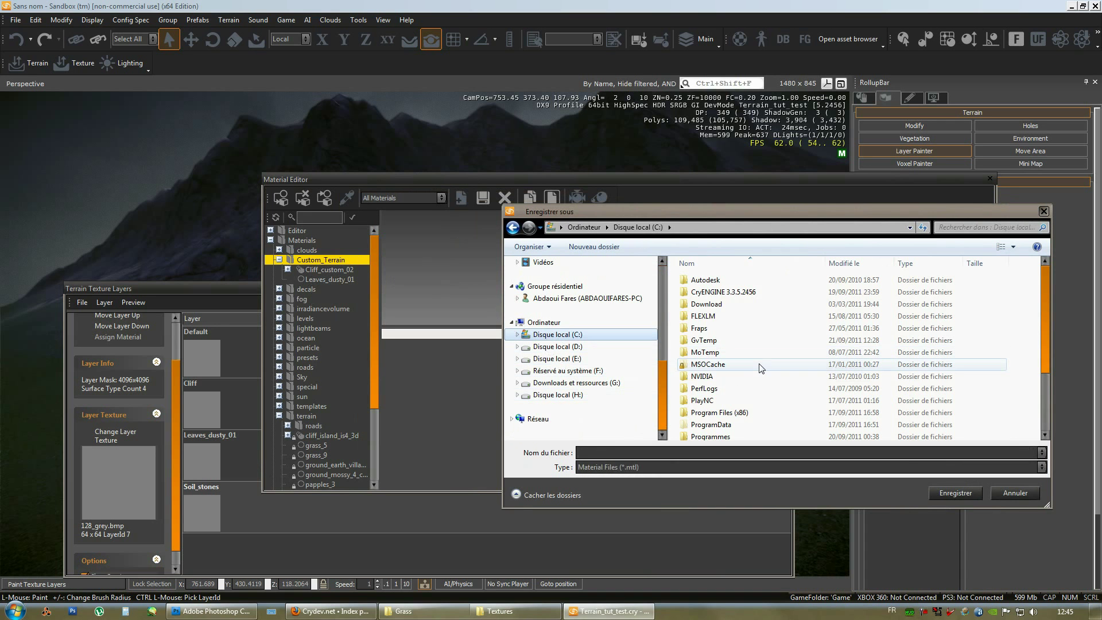
{"action": "left_click", "coordinate": [707, 290]}
{"action": "mouse_move", "coordinate": [1042, 348]}
{"action": "left_mouse_down"}
{"action": "mouse_move", "coordinate": [1041, 386]}
{"action": "mouse_move", "coordinate": [1040, 351]}
{"action": "left_mouse_up"}
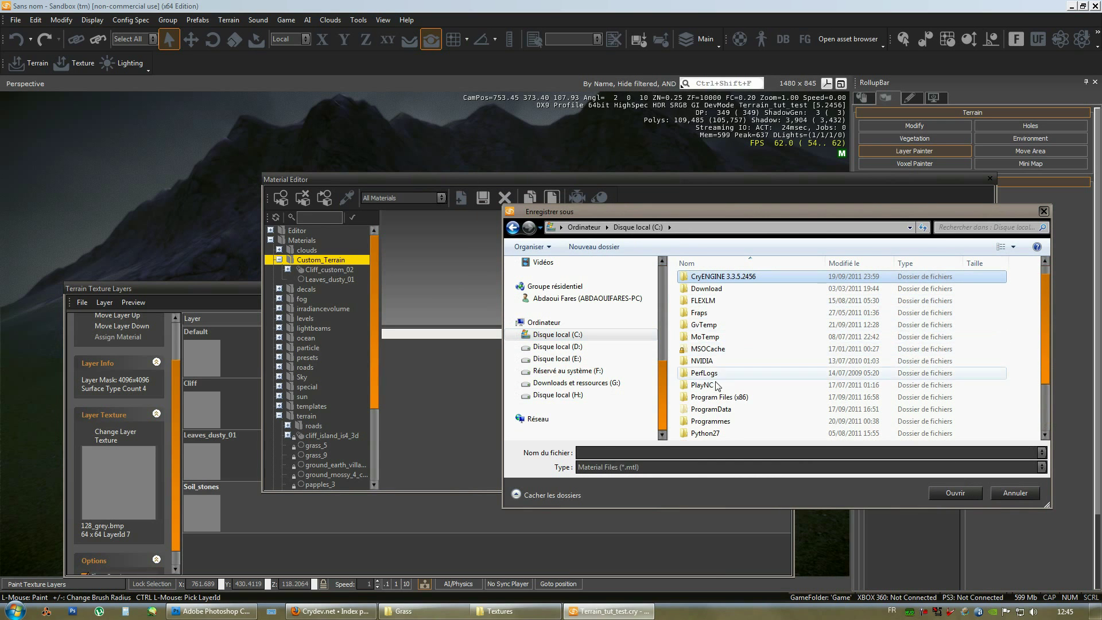
{"action": "left_click", "coordinate": [1014, 492]}
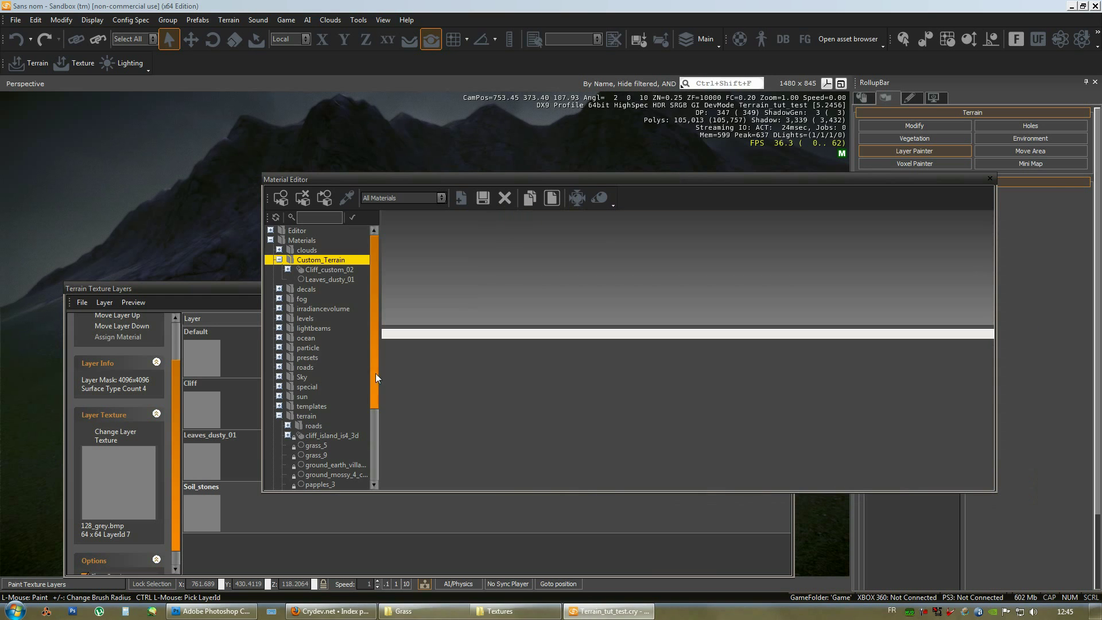
{"action": "mouse_move", "coordinate": [371, 373]}
{"action": "left_mouse_down"}
{"action": "mouse_move", "coordinate": [371, 453]}
{"action": "mouse_move", "coordinate": [376, 388]}
{"action": "left_mouse_up"}
{"action": "scroll", "coordinate": [377, 388], "scroll_direction": "up", "scroll_amount": 1}
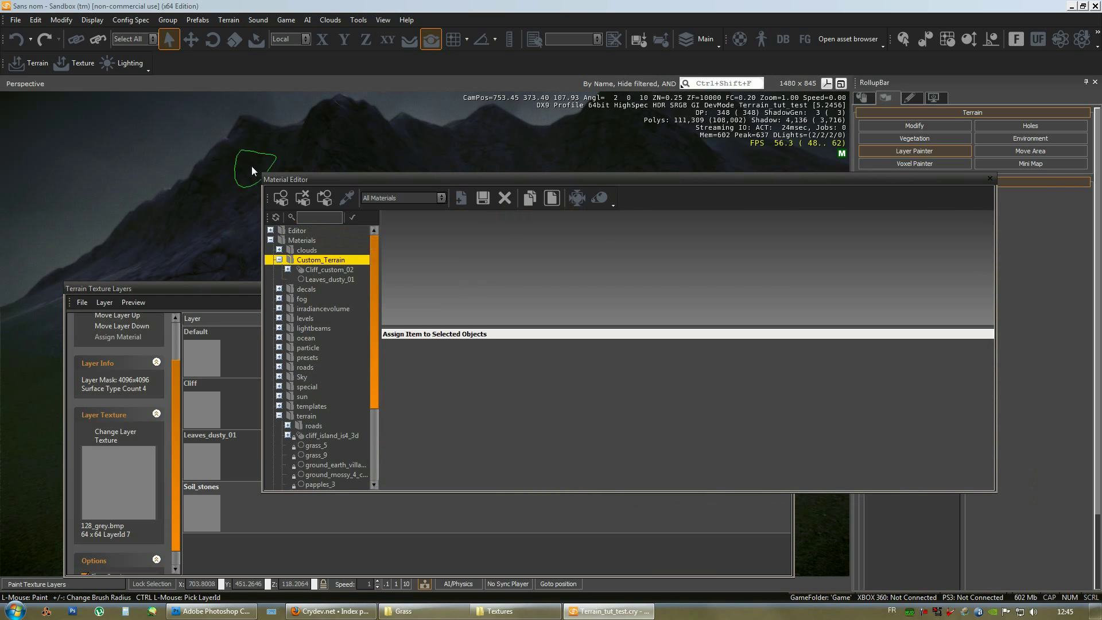
Paste the copied material into the Custom_Terrain folder, saving it as Soil_stones_01 in CryENGINE 3.3.5.2456\Game\Materials\Custom_Terrain
{"action": "right_click", "coordinate": [322, 263]}
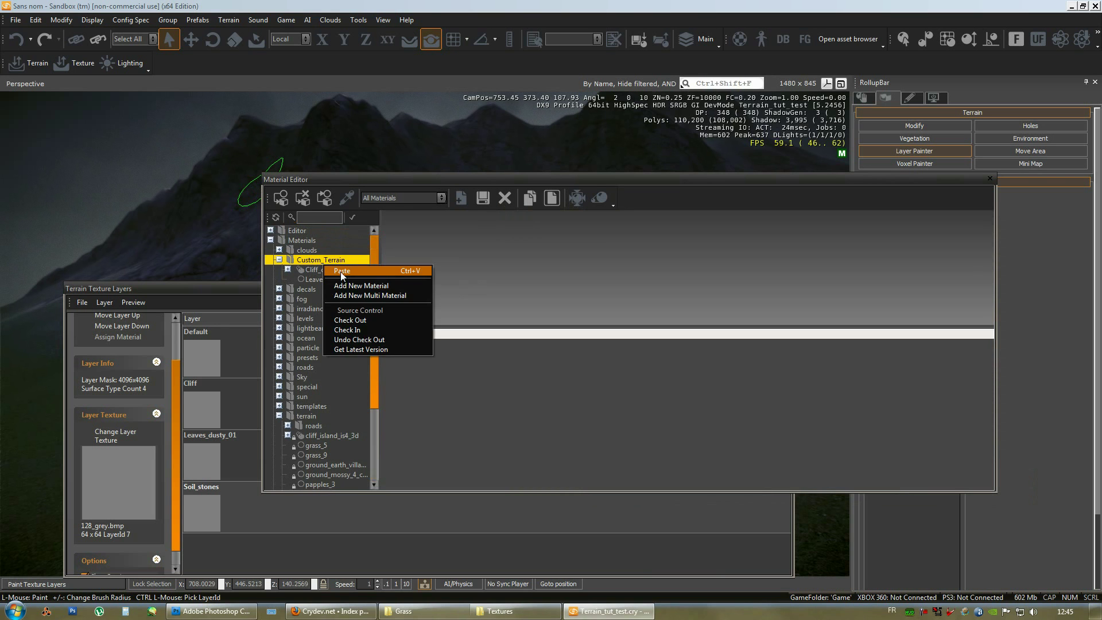
{"action": "left_click", "coordinate": [338, 286]}
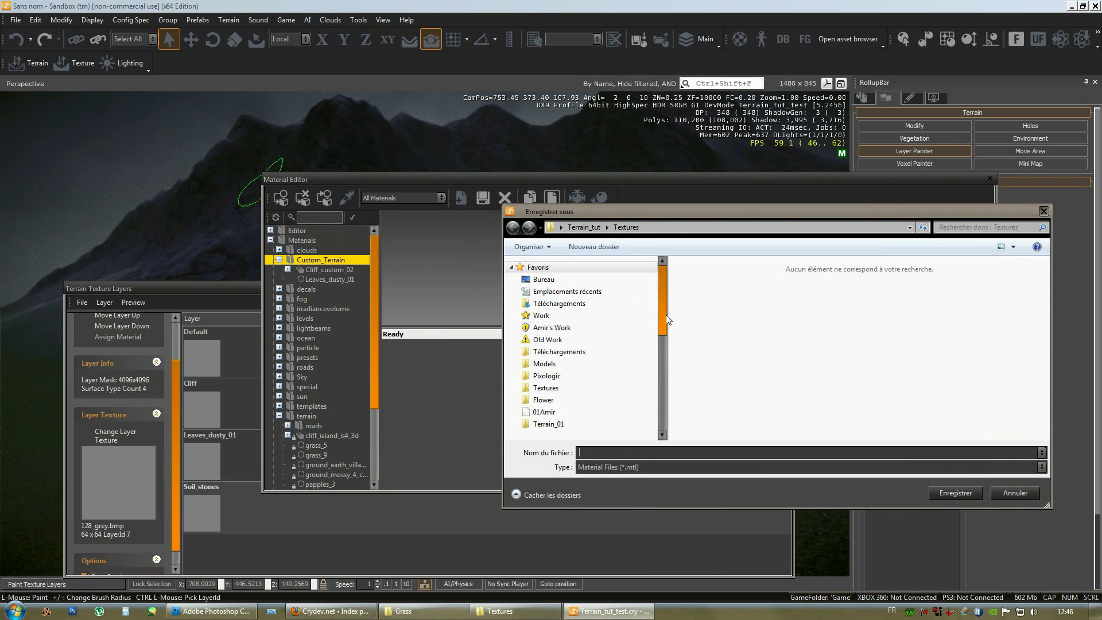
{"action": "left_click_drag", "start_coordinate": [663, 332], "coordinate": [669, 417]}
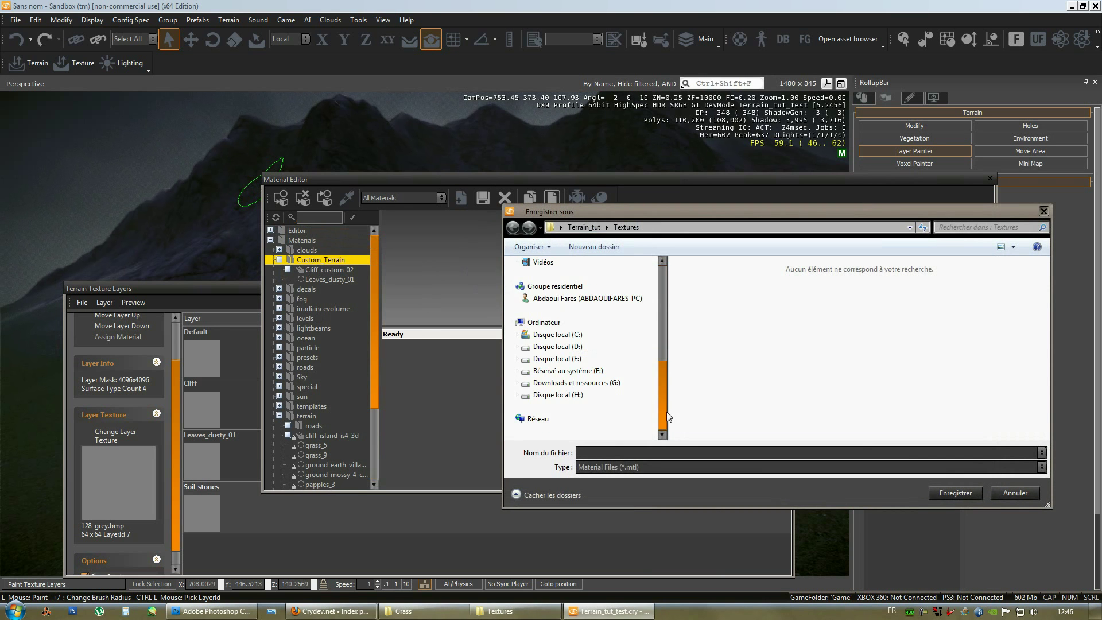
{"action": "left_click", "coordinate": [556, 334]}
{"action": "double_click", "coordinate": [716, 293]}
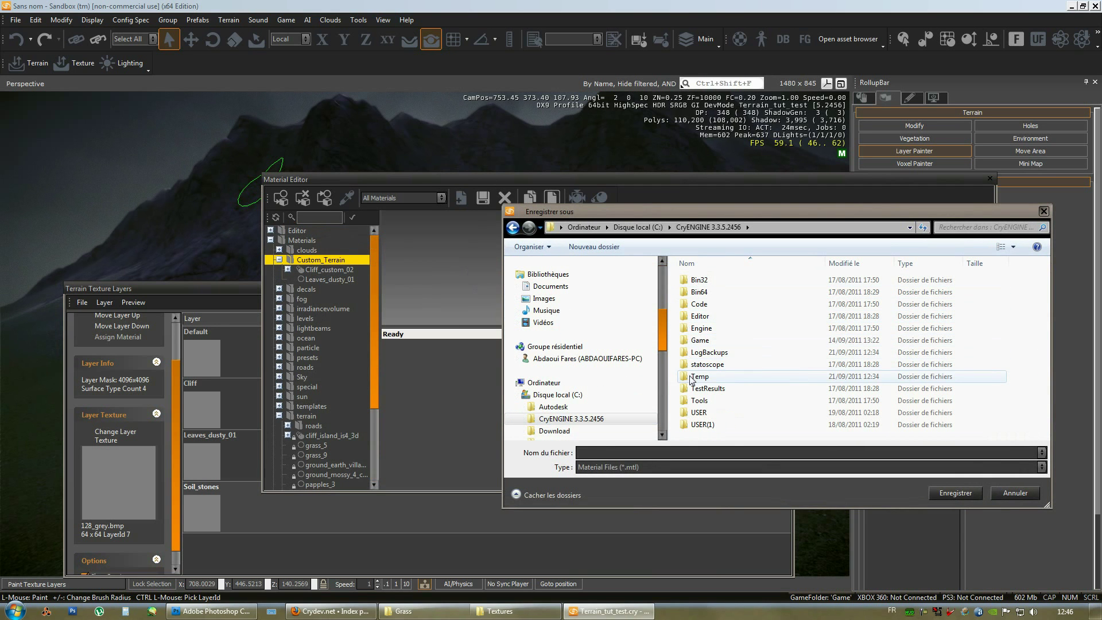
{"action": "double_click", "coordinate": [700, 339]}
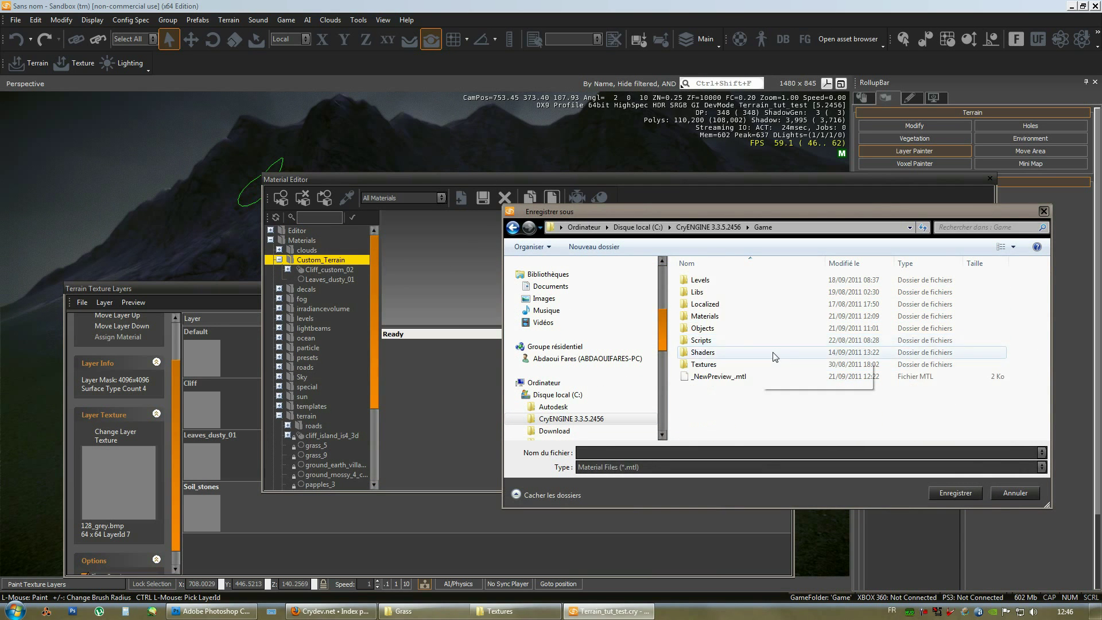
{"action": "double_click", "coordinate": [703, 316]}
{"action": "double_click", "coordinate": [712, 280]}
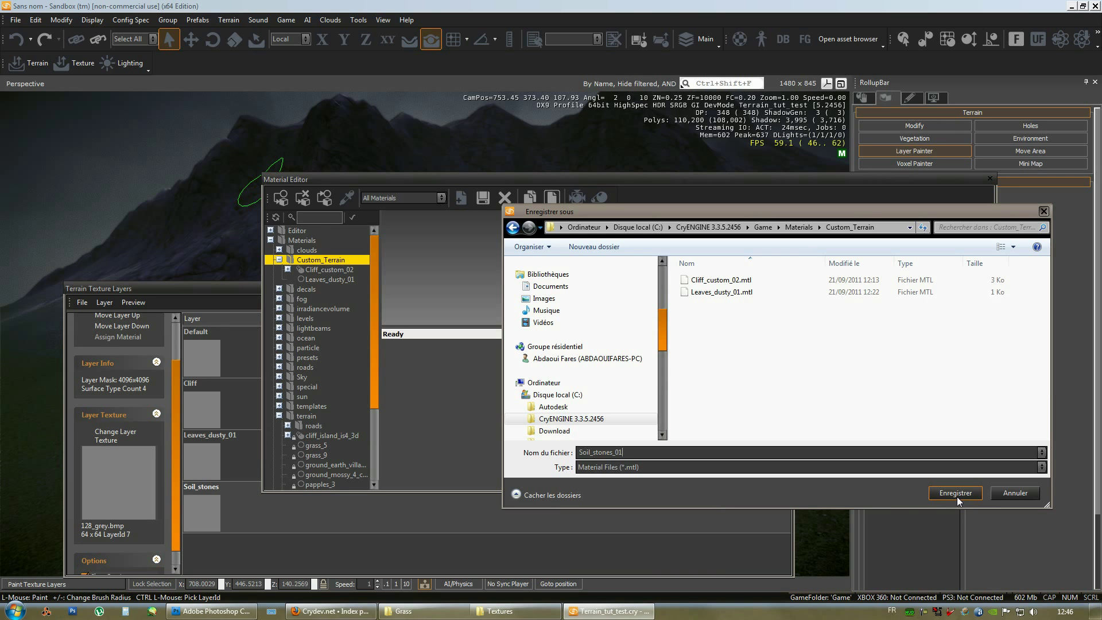
{"action": "left_click", "coordinate": [955, 493]}
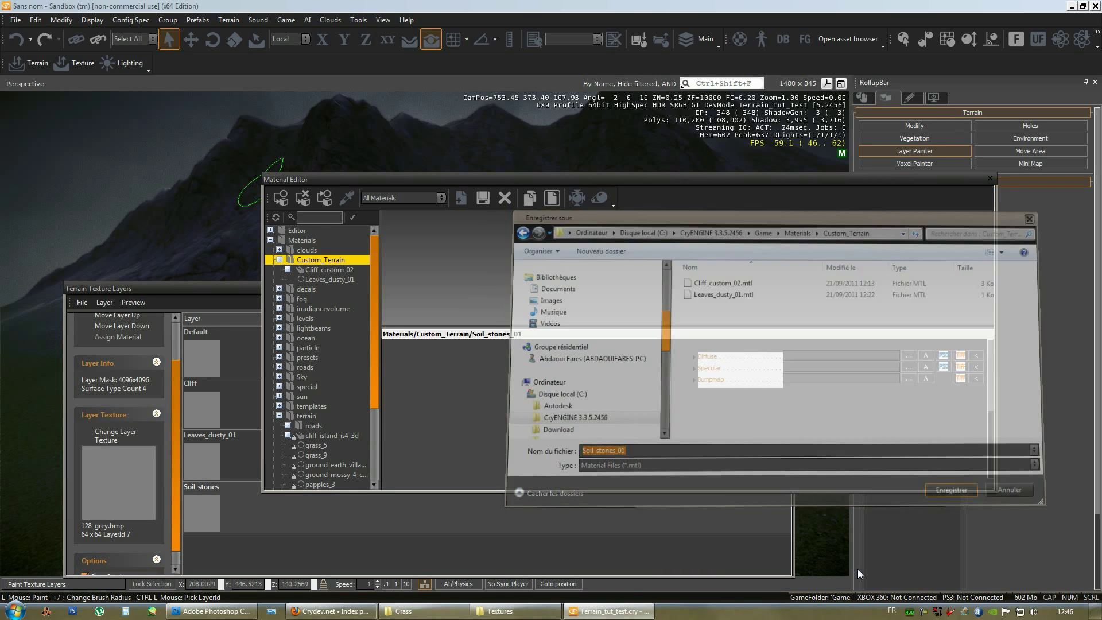
Save the new Soil_stones_01 material and the level
{"action": "left_click", "coordinate": [432, 268]}
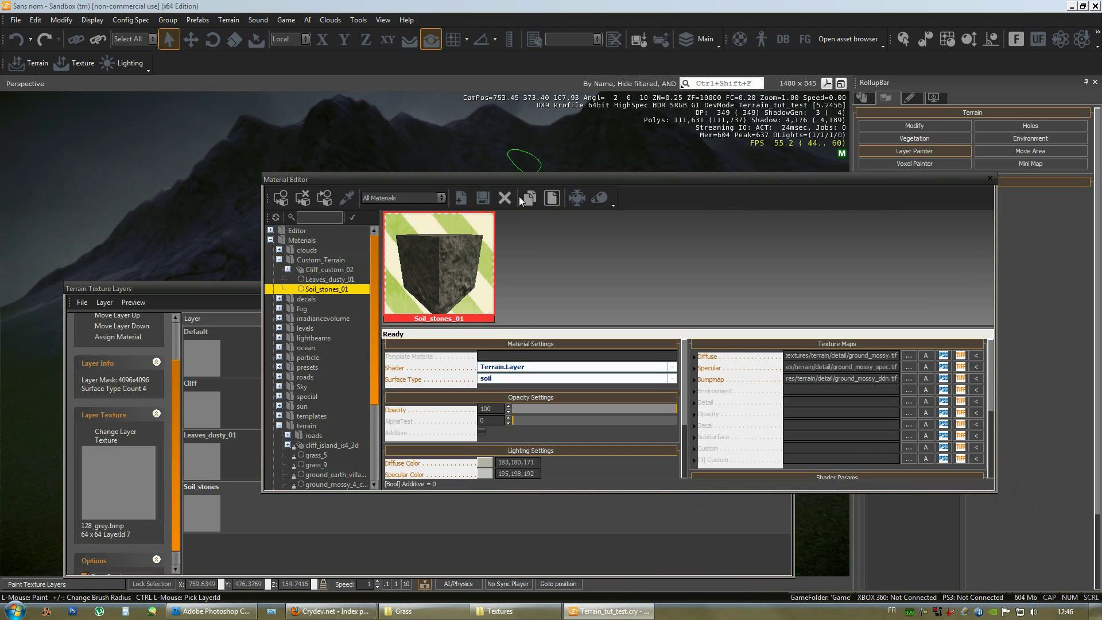
{"action": "left_click", "coordinate": [491, 197]}
{"action": "left_click", "coordinate": [17, 20]}
{"action": "left_click", "coordinate": [24, 57]}
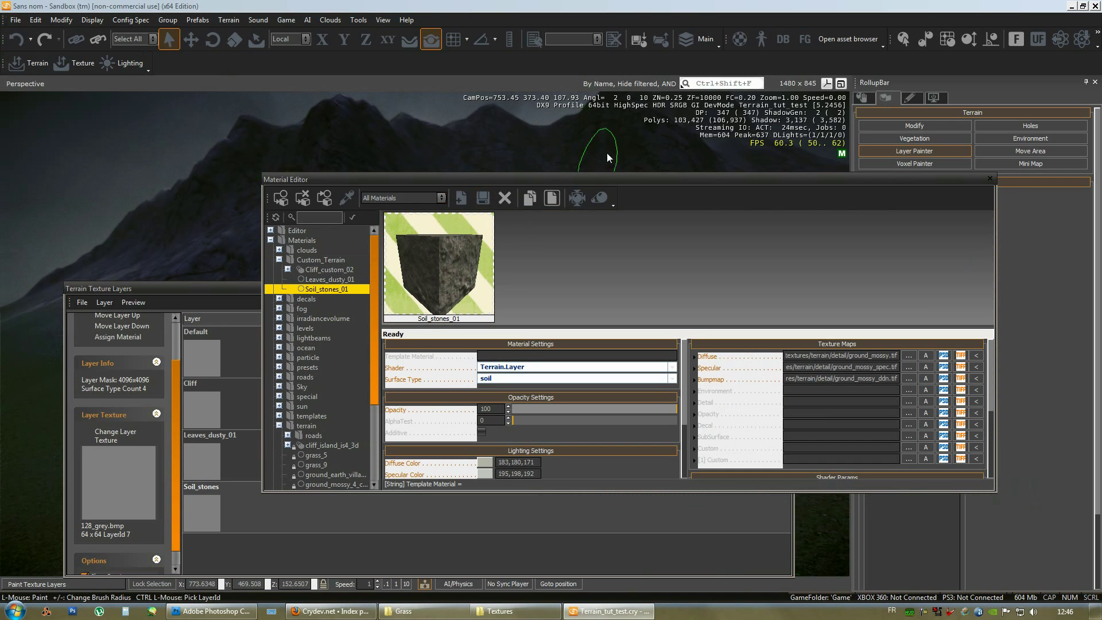
{"action": "right_click_drag", "start_coordinate": [621, 143], "coordinate": [624, 143]}
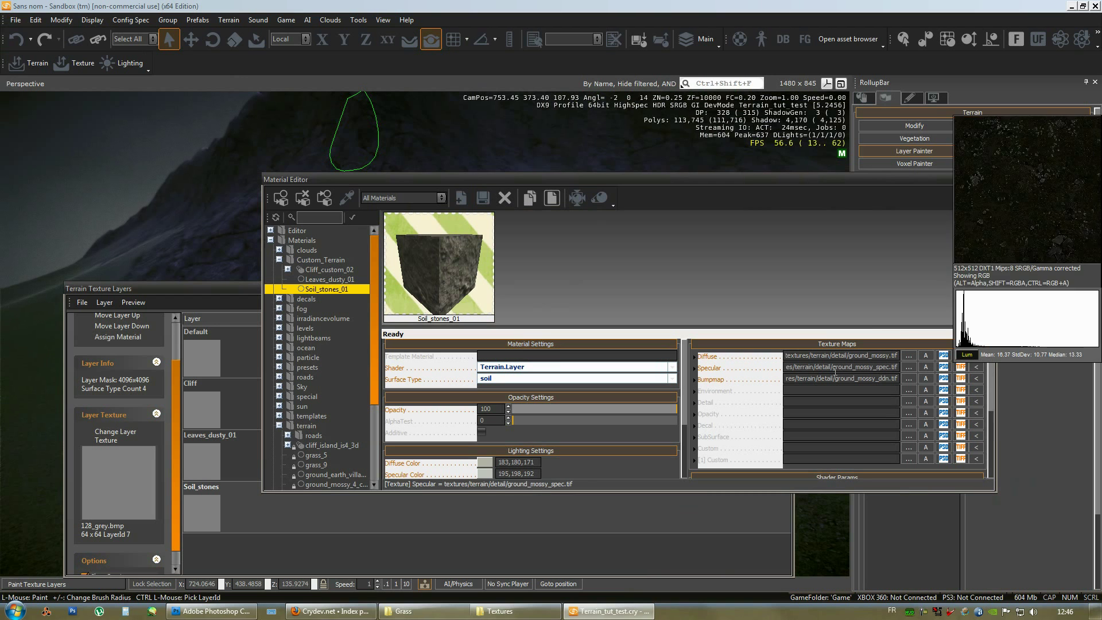
Assign the Soil_stones_01 material to the Soil_stones terrain texture layer and close the Material Editor
{"action": "left_click", "coordinate": [202, 522]}
{"action": "left_click_drag", "start_coordinate": [499, 173], "coordinate": [498, 164]}
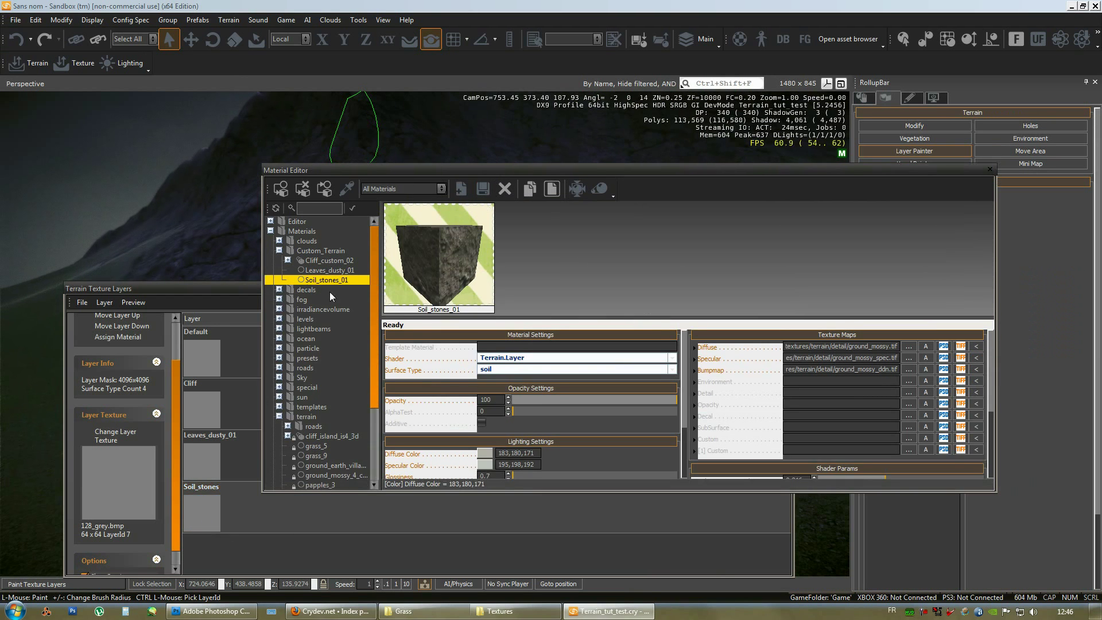
{"action": "left_click", "coordinate": [216, 514]}
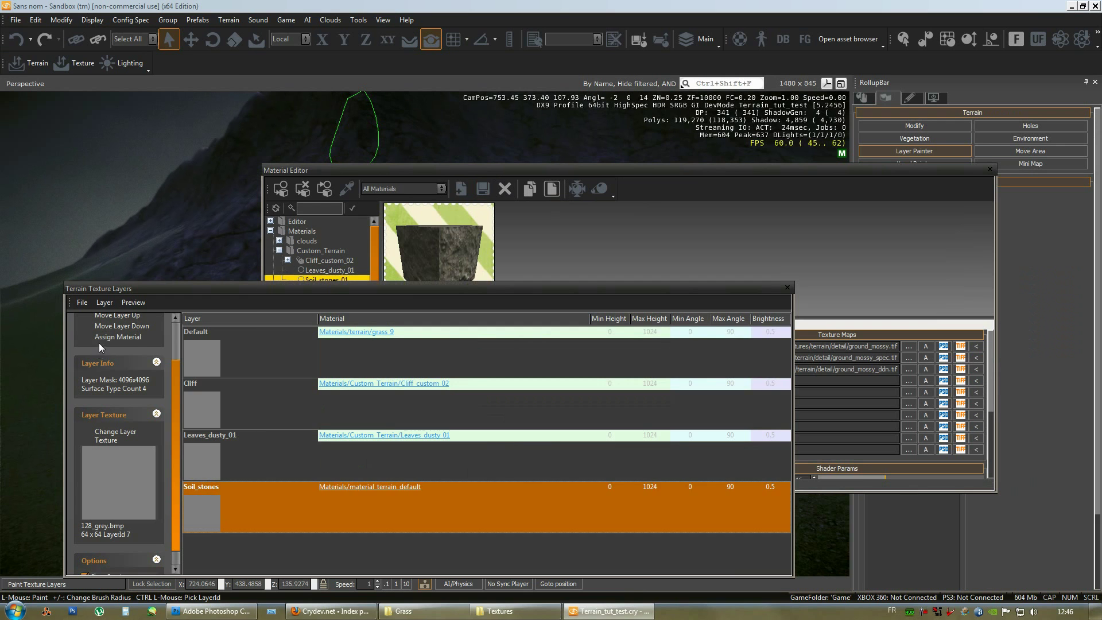
{"action": "left_click", "coordinate": [106, 339]}
{"action": "left_click", "coordinate": [216, 521]}
{"action": "left_click", "coordinate": [289, 171]}
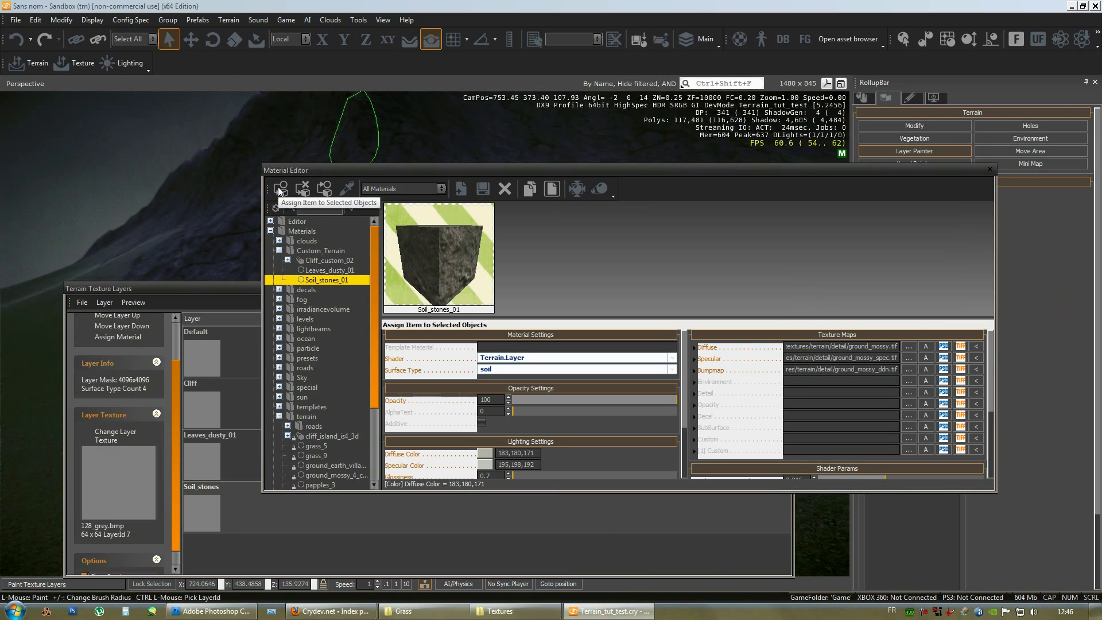
{"action": "left_click", "coordinate": [990, 170]}
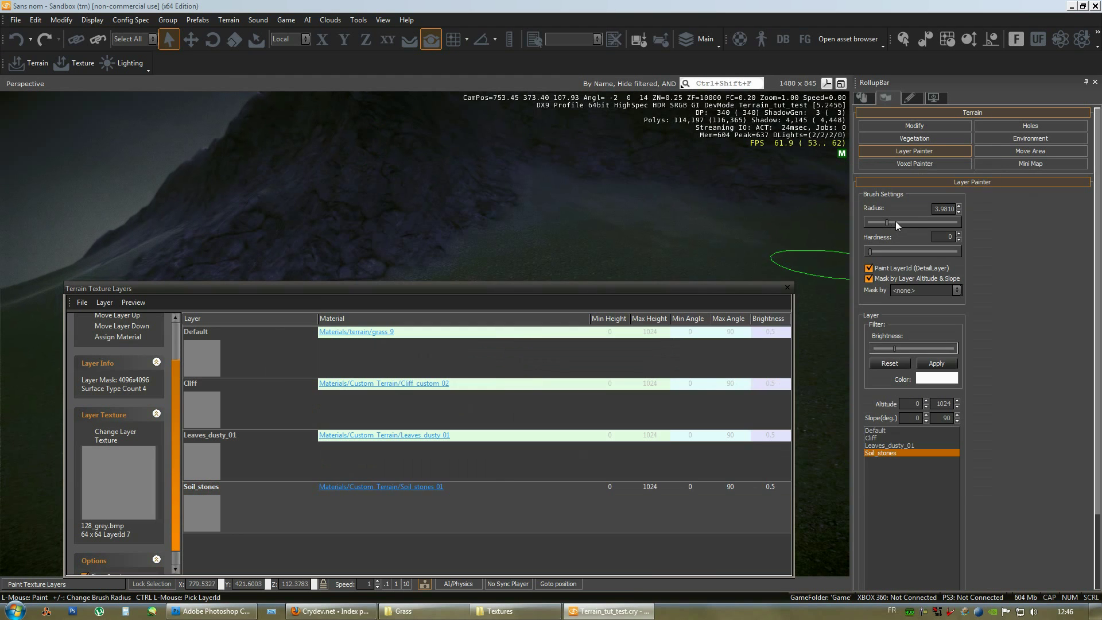
Select Soil_stones in the Layer Painter, close the Terrain Texture Layers window, and paint the layer on the terrain near the cliff
{"action": "left_click", "coordinate": [532, 488]}
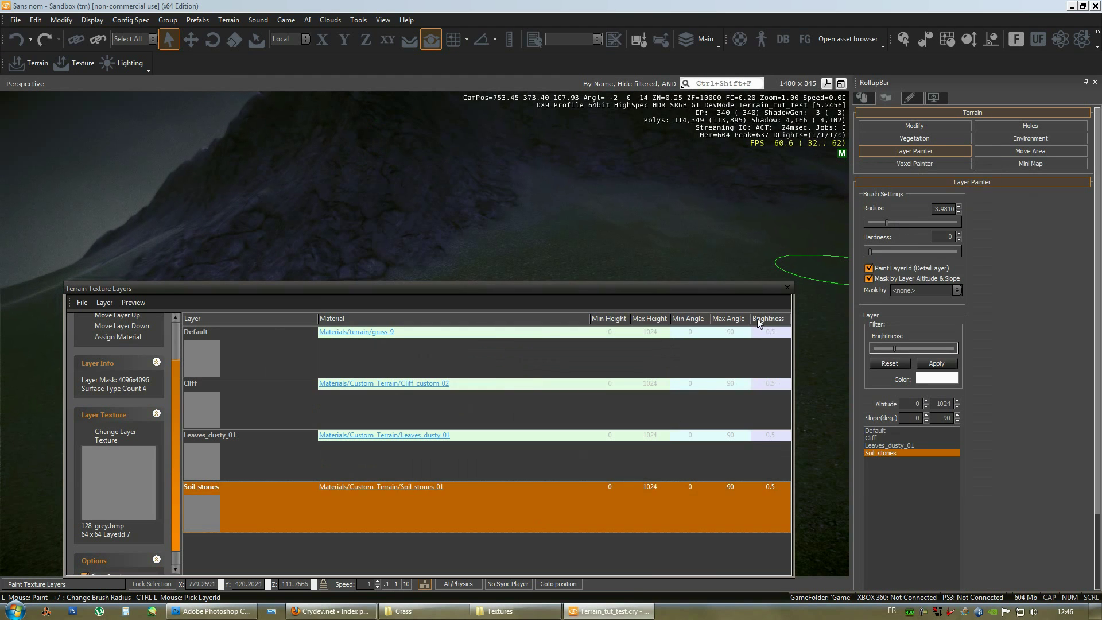
{"action": "left_click", "coordinate": [875, 452]}
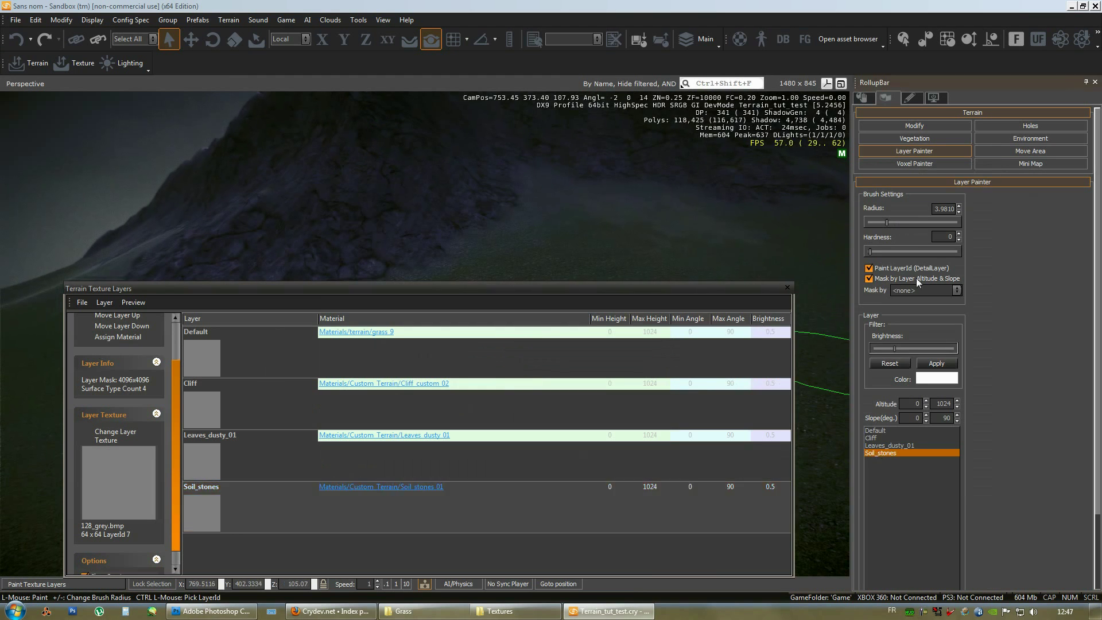
{"action": "left_click", "coordinate": [787, 287]}
{"action": "key", "text": "w"}
{"action": "right_click_drag", "start_coordinate": [598, 368], "coordinate": [598, 370]}
{"action": "mouse_move", "coordinate": [654, 318]}
{"action": "left_mouse_down"}
{"action": "mouse_move", "coordinate": [479, 428]}
{"action": "mouse_move", "coordinate": [594, 277]}
{"action": "mouse_move", "coordinate": [649, 383]}
{"action": "mouse_move", "coordinate": [277, 460]}
{"action": "mouse_move", "coordinate": [639, 218]}
{"action": "left_mouse_up"}
{"action": "key", "text": "d"}
{"action": "right_click_drag", "start_coordinate": [659, 281], "coordinate": [662, 281]}
{"action": "key", "text": "s"}
{"action": "key", "text": "s"}
{"action": "mouse_move", "coordinate": [609, 391]}
{"action": "right_mouse_down"}
{"action": "mouse_move", "coordinate": [649, 391]}
{"action": "mouse_move", "coordinate": [609, 391]}
{"action": "right_mouse_up"}
Open the Soil_stones_01 material in the Material Editor and set its diffuse color to white (255,255,255)
{"action": "left_click", "coordinate": [225, 24]}
{"action": "left_click", "coordinate": [326, 3]}
{"action": "left_click", "coordinate": [740, 39]}
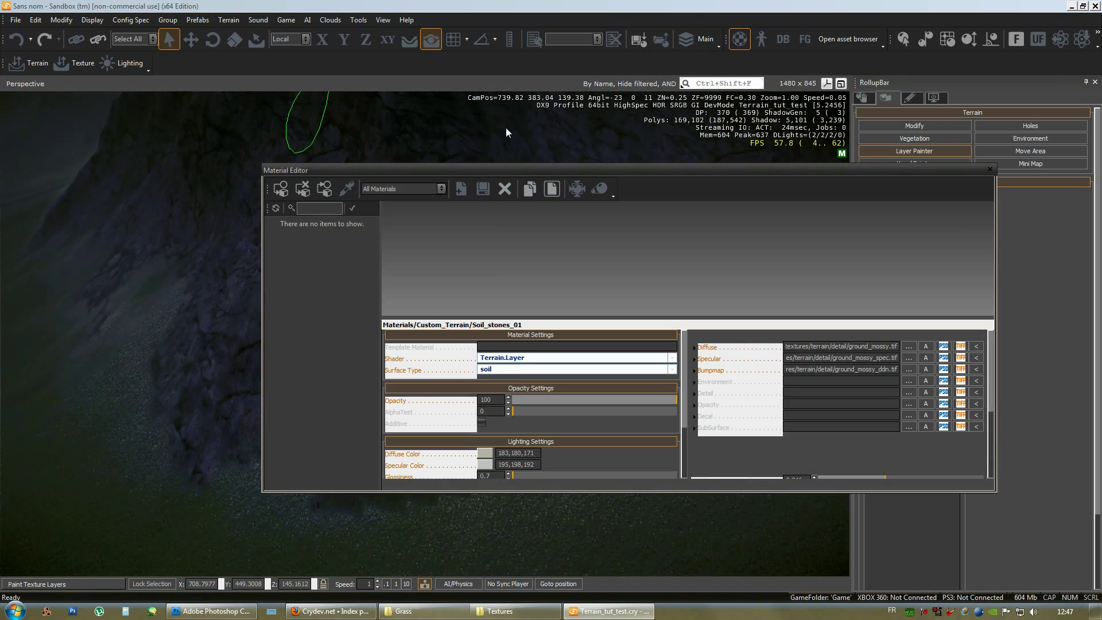
{"action": "left_click", "coordinate": [452, 260]}
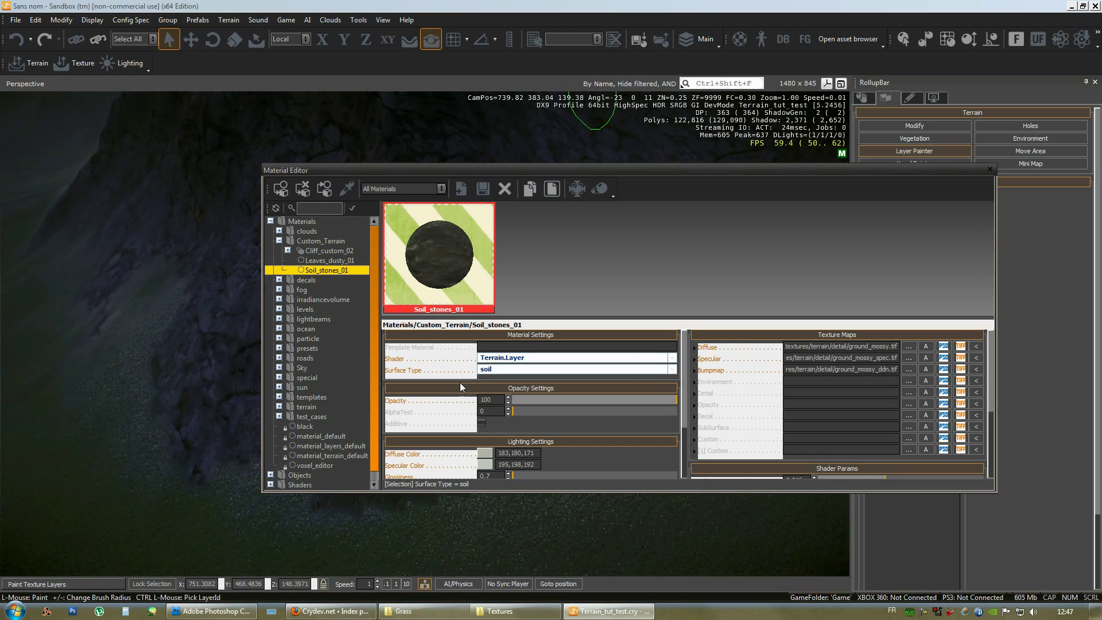
{"action": "left_click", "coordinate": [479, 455]}
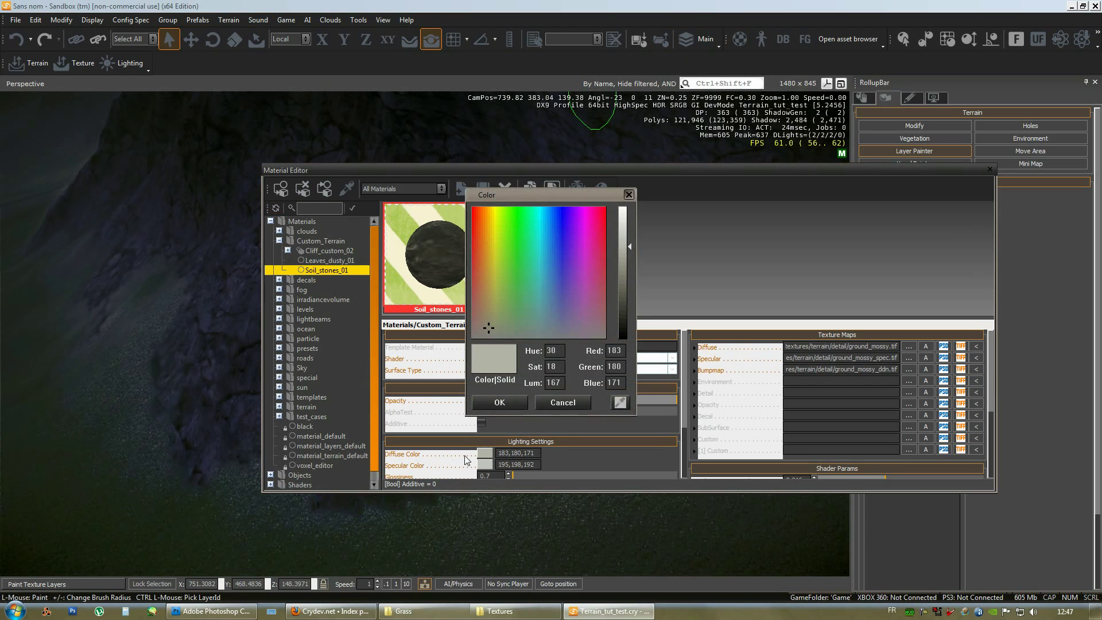
{"action": "left_click_drag", "start_coordinate": [628, 246], "coordinate": [632, 207]}
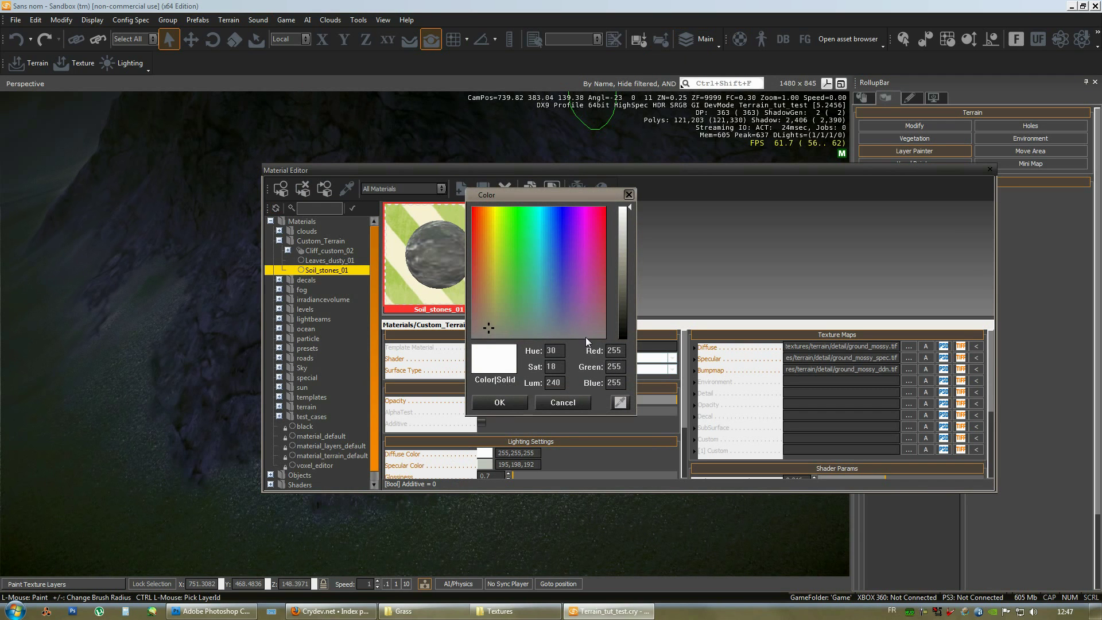
{"action": "left_click", "coordinate": [500, 402]}
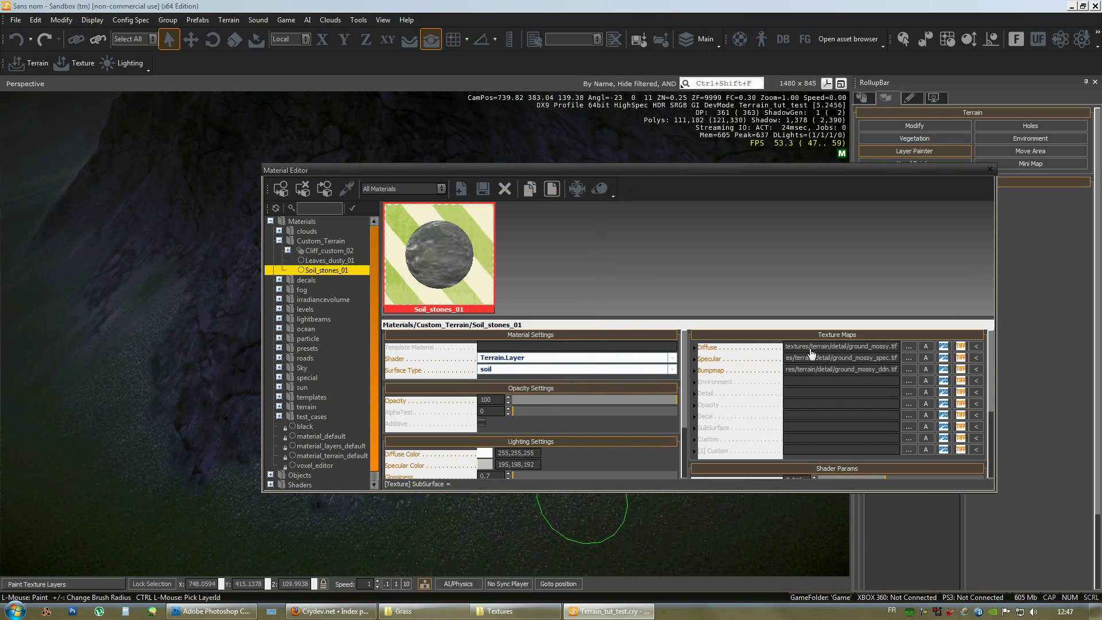
Close the Material Editor and save the level
{"action": "left_click_drag", "start_coordinate": [924, 168], "coordinate": [822, 174]}
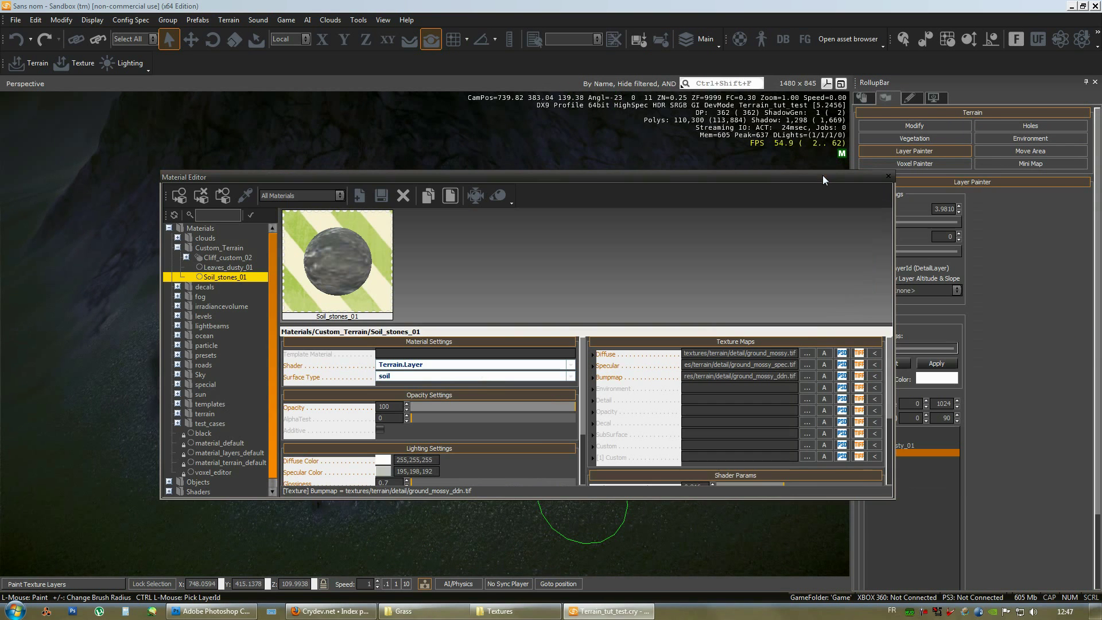
{"action": "left_click", "coordinate": [888, 176]}
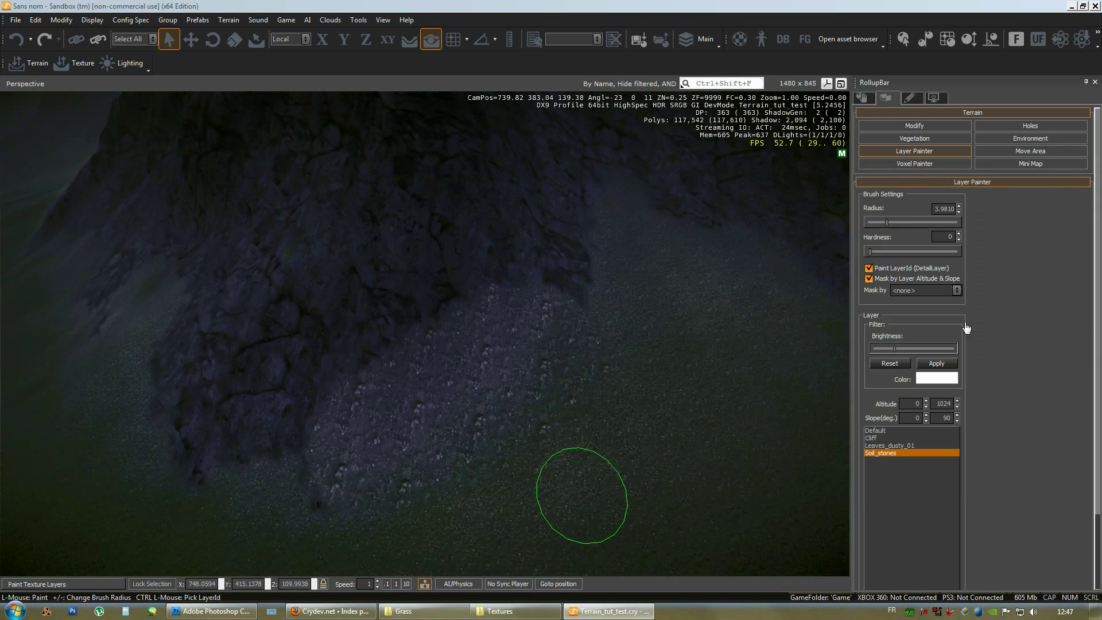
{"action": "left_click", "coordinate": [16, 20]}
{"action": "left_click", "coordinate": [17, 58]}
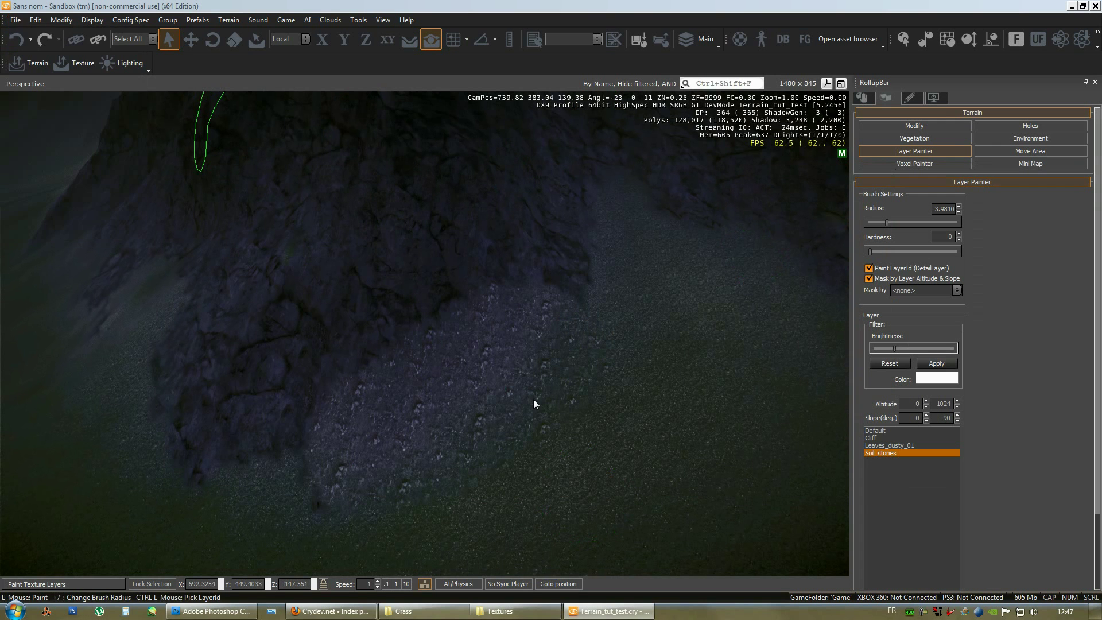
Paint more of the Soil_stones layer along the base of the cliff and up the adjoining slope
{"action": "right_click_drag", "start_coordinate": [545, 387], "coordinate": [525, 346]}
{"action": "scroll", "coordinate": [526, 347], "scroll_direction": "up", "scroll_amount": 4}
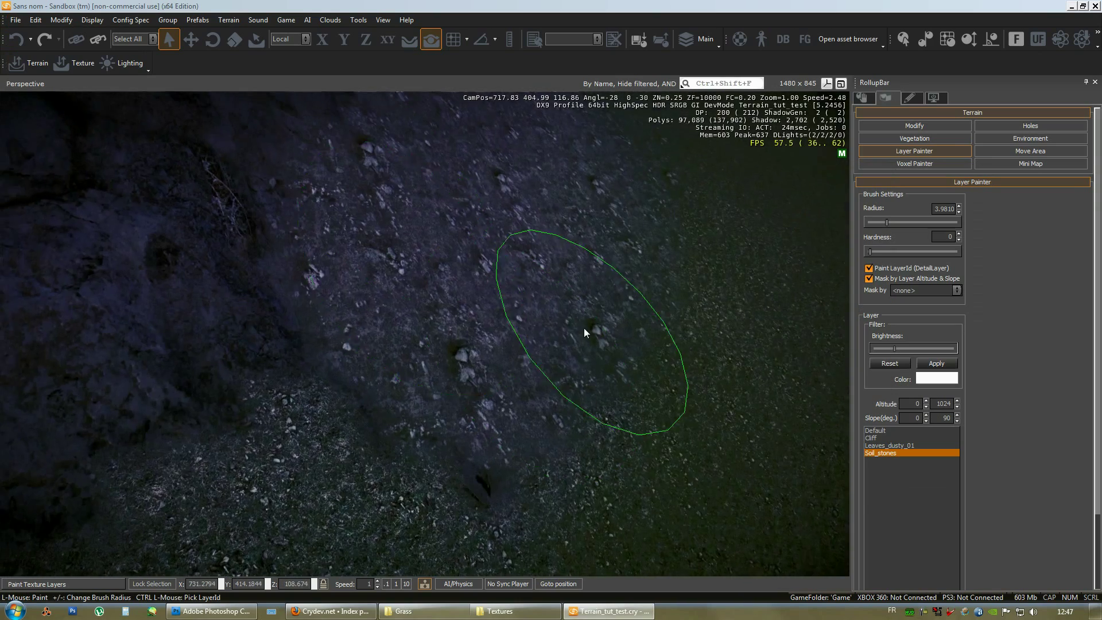
{"action": "right_click_drag", "start_coordinate": [590, 329], "coordinate": [590, 329]}
{"action": "key", "text": "s"}
{"action": "mouse_move", "coordinate": [545, 464]}
{"action": "left_mouse_down"}
{"action": "mouse_move", "coordinate": [489, 468]}
{"action": "mouse_move", "coordinate": [484, 412]}
{"action": "mouse_move", "coordinate": [267, 445]}
{"action": "left_mouse_up"}
{"action": "key", "text": "s"}
{"action": "mouse_move", "coordinate": [495, 414]}
{"action": "right_mouse_down"}
{"action": "mouse_move", "coordinate": [487, 421]}
{"action": "mouse_move", "coordinate": [495, 414]}
{"action": "right_mouse_up"}
{"action": "key", "text": "w"}
{"action": "left_click_drag", "start_coordinate": [622, 284], "coordinate": [726, 242]}
{"action": "right_click_drag", "start_coordinate": [739, 194], "coordinate": [700, 327]}
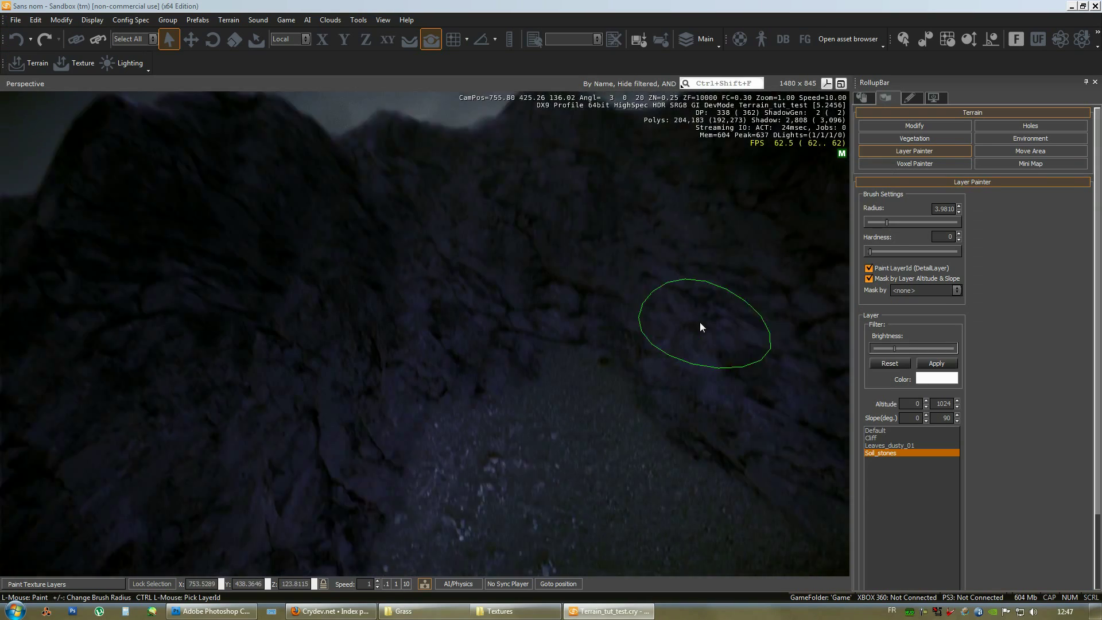
Examine the painted stones and cliff from far away and close up to compare how the terrain layers blend
{"action": "right_click_drag", "start_coordinate": [700, 322], "coordinate": [697, 350]}
{"action": "mouse_move", "coordinate": [684, 398]}
{"action": "right_mouse_down"}
{"action": "mouse_move", "coordinate": [674, 400]}
{"action": "mouse_move", "coordinate": [683, 399]}
{"action": "right_mouse_up"}
{"action": "key", "text": "s"}
{"action": "key", "text": "a"}
{"action": "key", "text": "w"}
{"action": "key", "text": "s"}
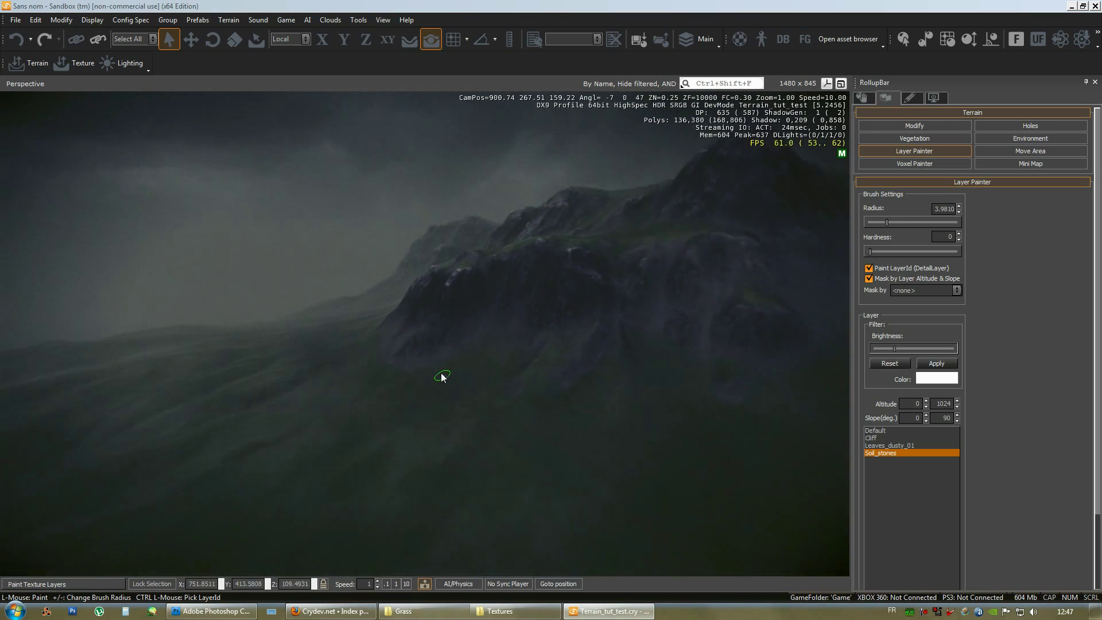
{"action": "scroll", "coordinate": [453, 373], "scroll_direction": "up", "scroll_amount": 5}
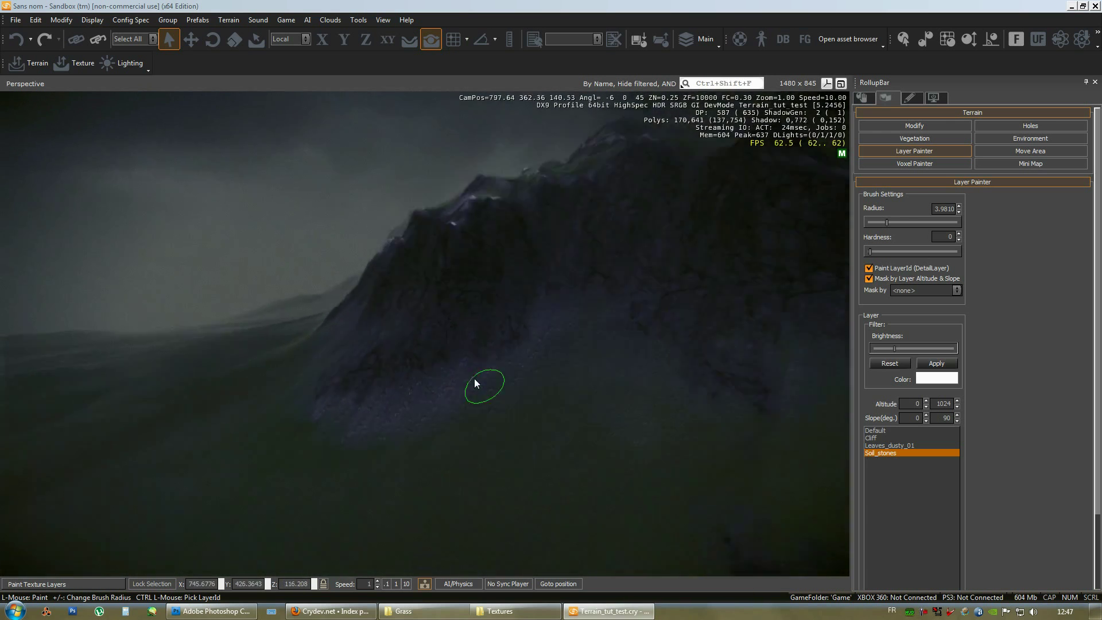
{"action": "scroll", "coordinate": [474, 383], "scroll_direction": "down", "scroll_amount": 5}
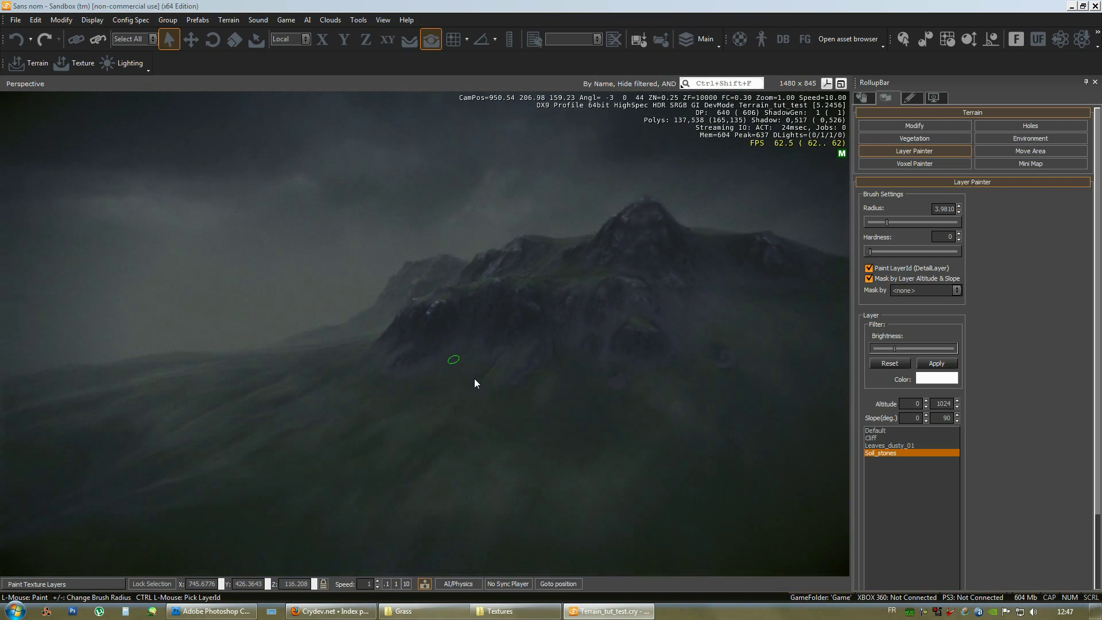
{"action": "scroll", "coordinate": [474, 379], "scroll_direction": "down", "scroll_amount": 5}
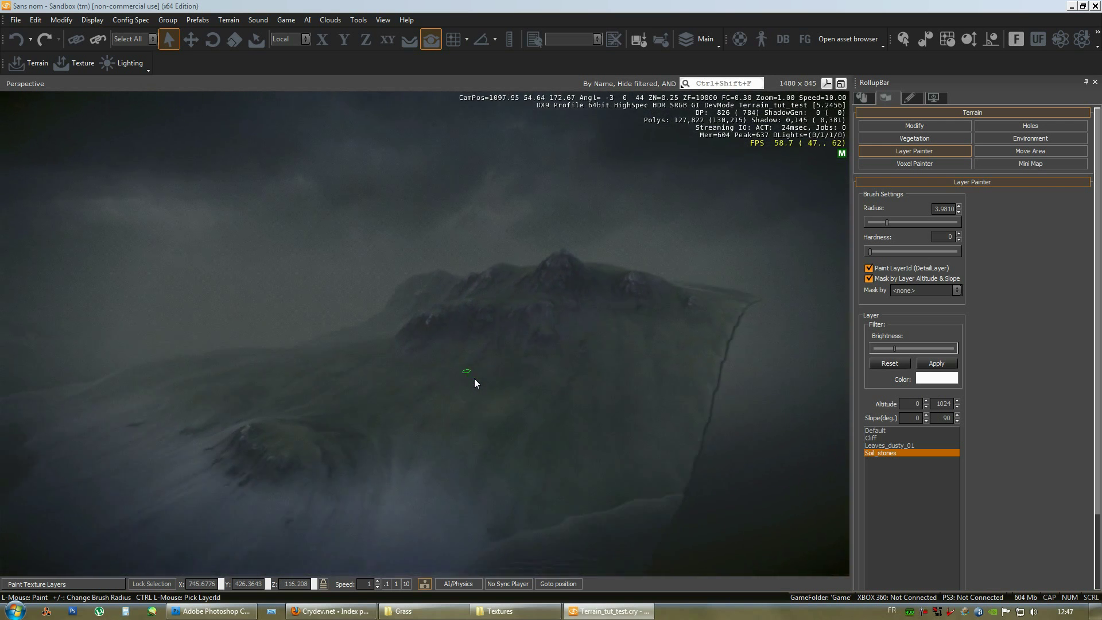
{"action": "scroll", "coordinate": [486, 357], "scroll_direction": "up", "scroll_amount": 1}
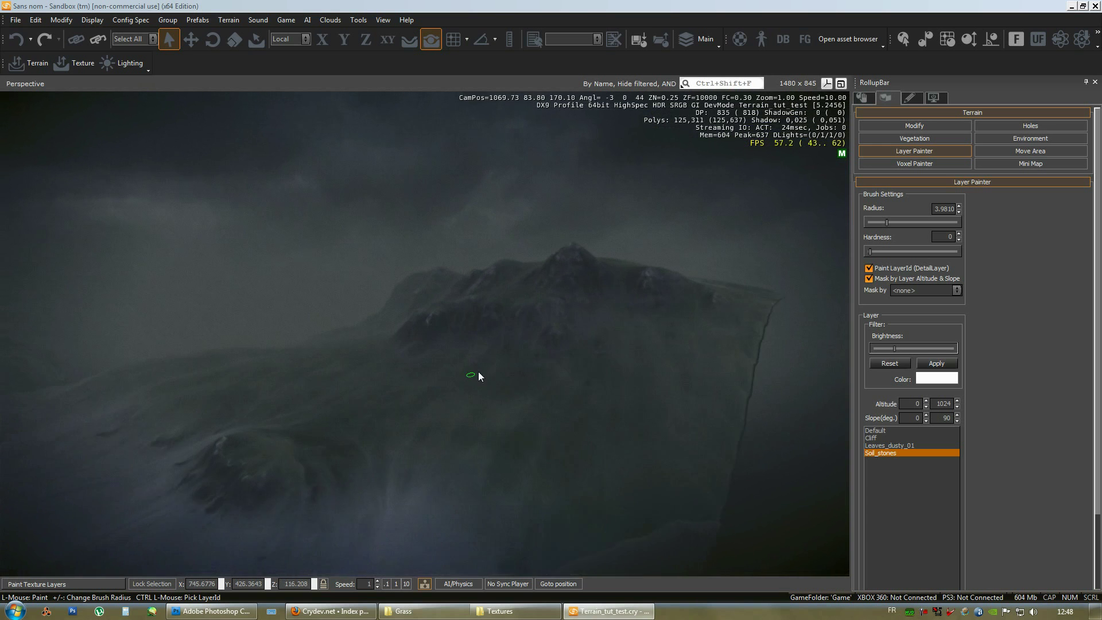
{"action": "scroll", "coordinate": [486, 359], "scroll_direction": "up", "scroll_amount": 6}
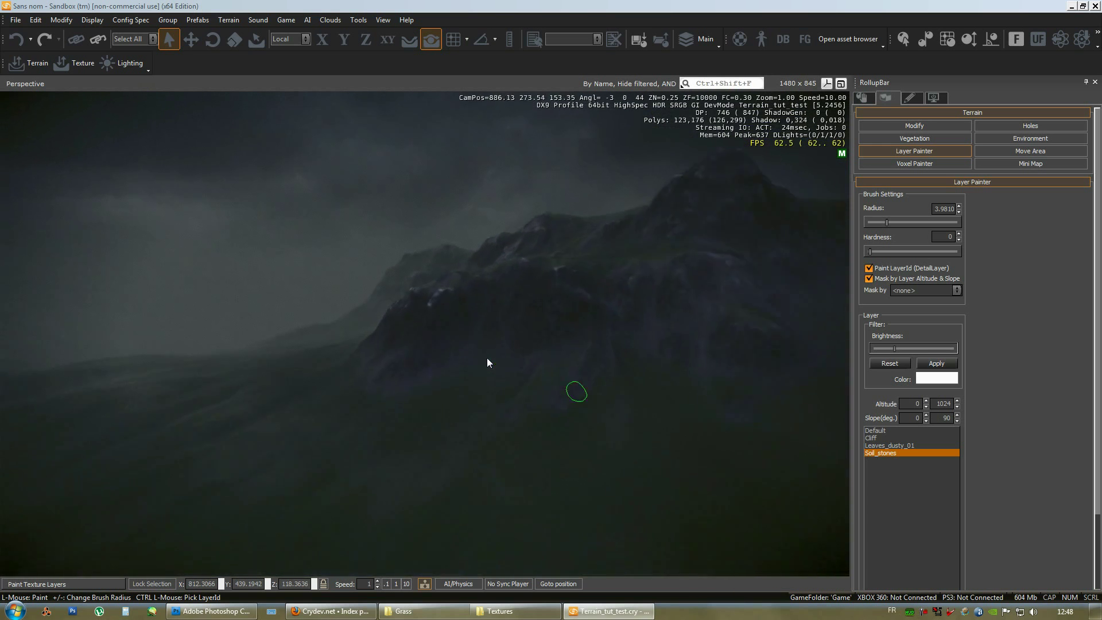
{"action": "key", "text": "w"}
{"action": "right_click_drag", "start_coordinate": [294, 383], "coordinate": [297, 399]}
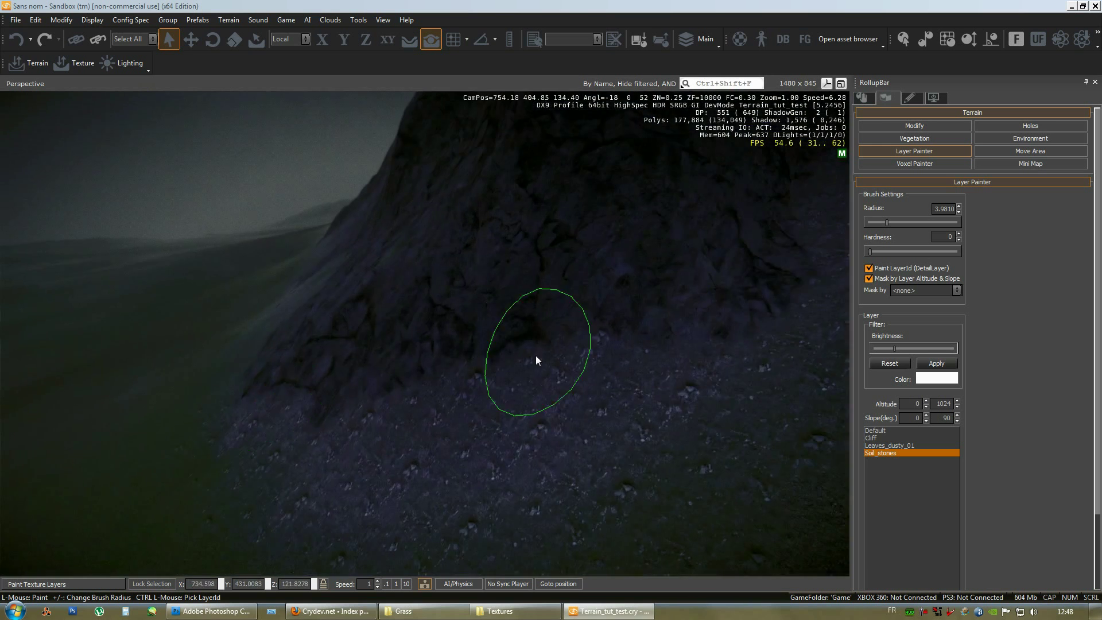
{"action": "right_click_drag", "start_coordinate": [537, 360], "coordinate": [365, 337]}
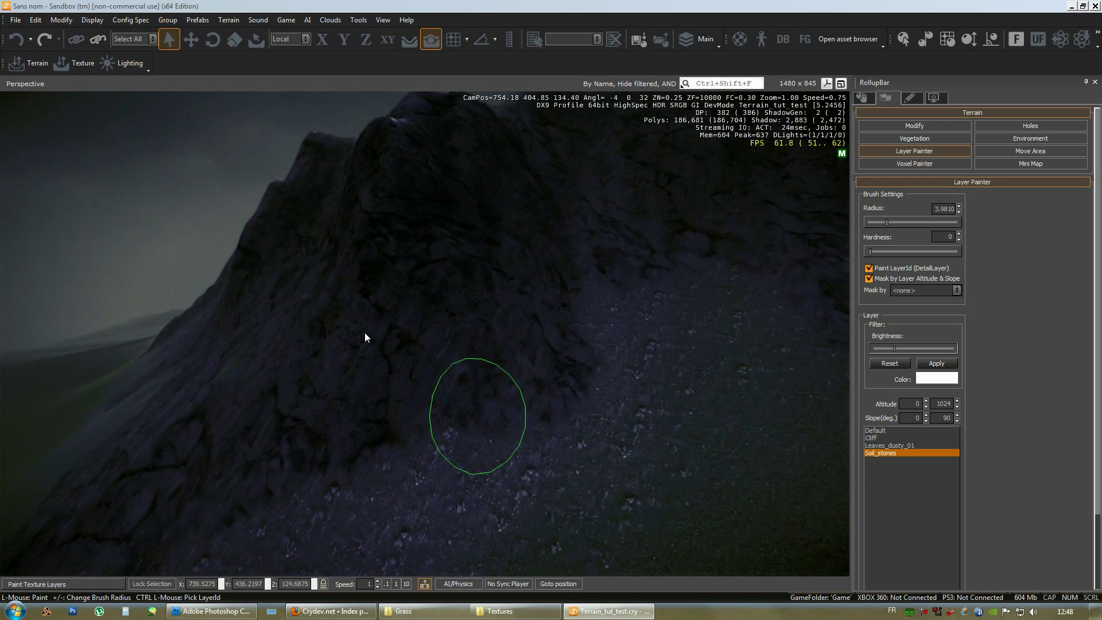
Open the Cliff_custom_02 material in the Material Editor and set its x sub-material's diffuse color to 200,200,200
{"action": "left_click", "coordinate": [736, 41]}
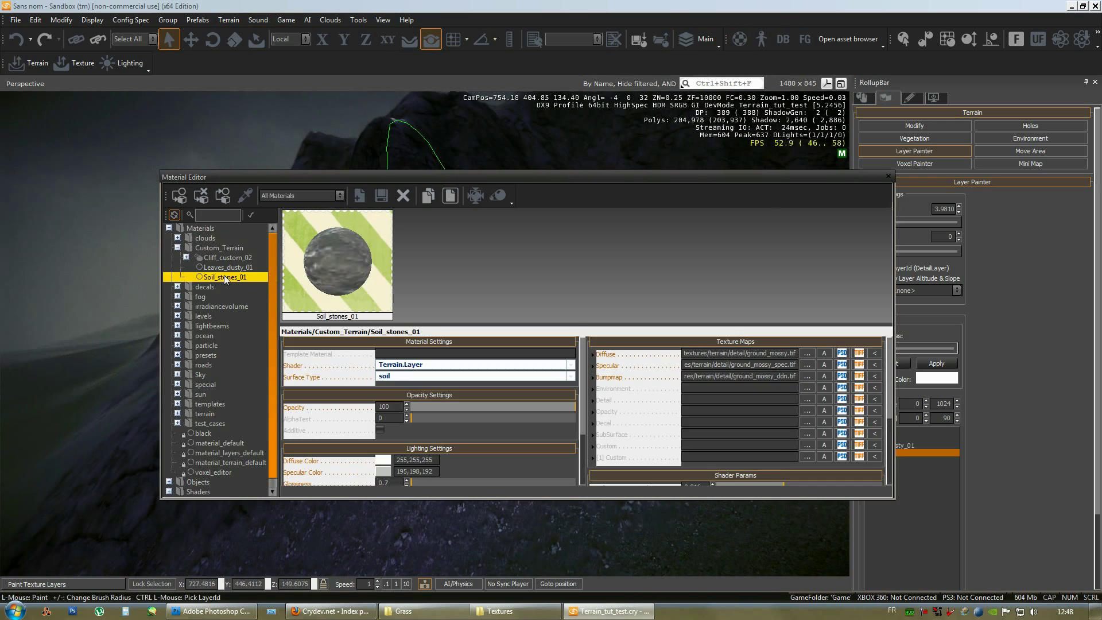
{"action": "left_click", "coordinate": [222, 259]}
{"action": "left_click", "coordinate": [452, 261]}
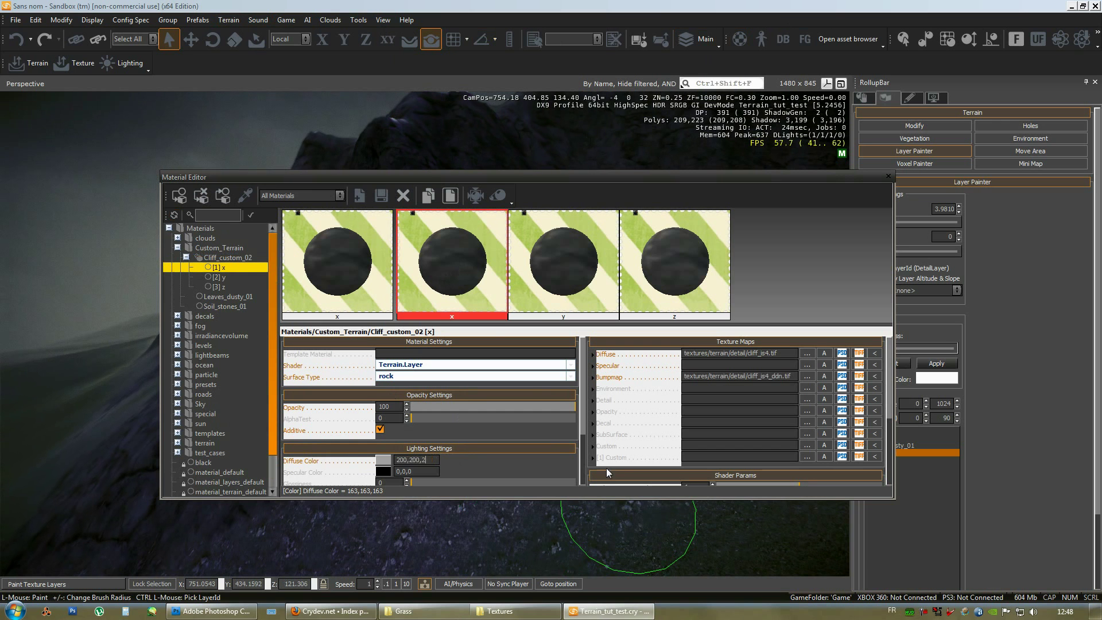
{"action": "key", "text": "Return"}
{"action": "left_click", "coordinate": [434, 462]}
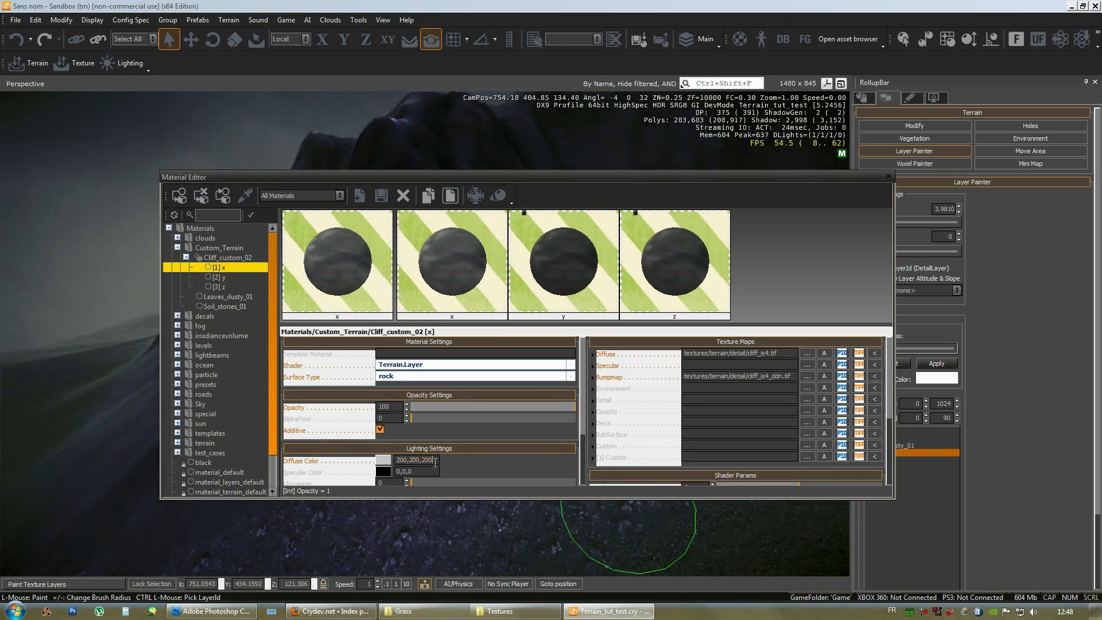
Set the diffuse color of the y and z sub-materials of Cliff_custom_02 to 200,200,200
{"action": "left_click", "coordinate": [562, 270]}
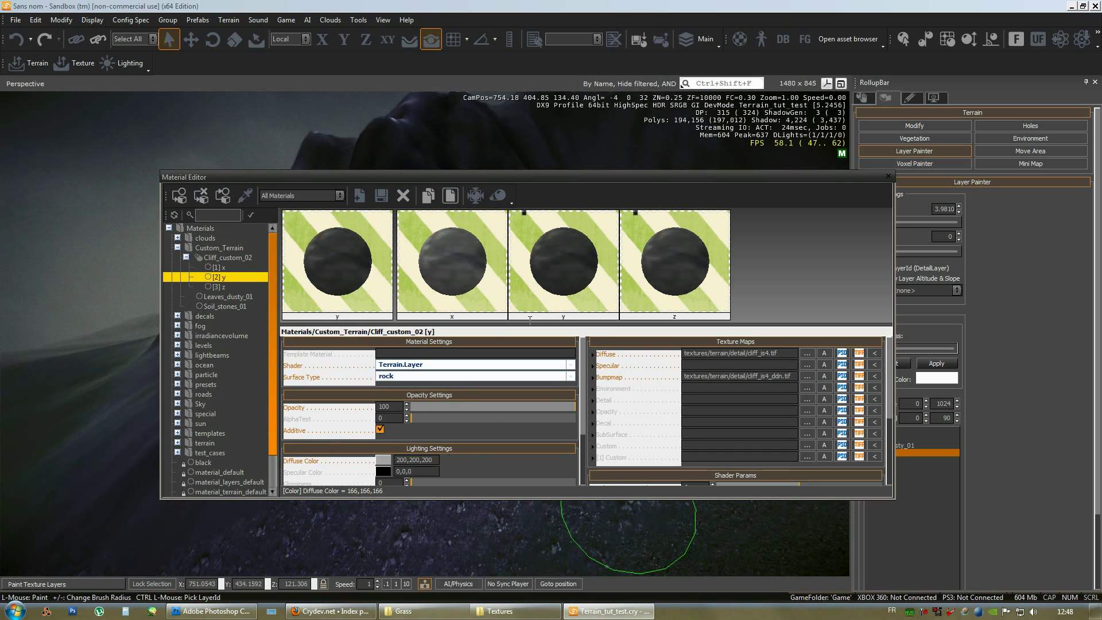
{"action": "left_click", "coordinate": [686, 273]}
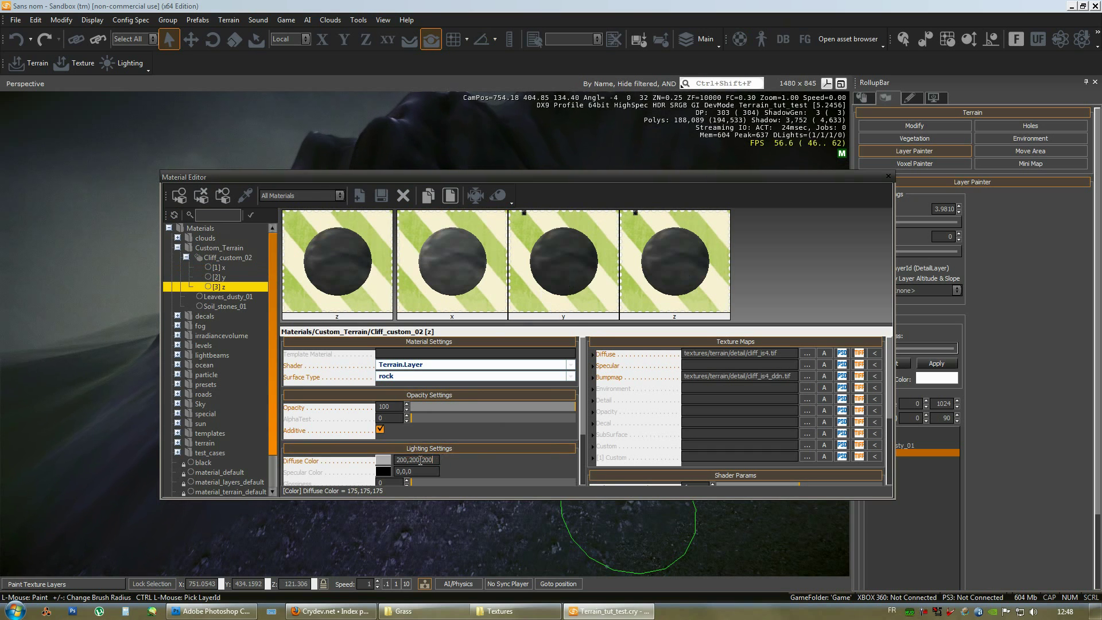
{"action": "double_click", "coordinate": [423, 459]}
{"action": "key", "text": "ctrl+c"}
{"action": "left_click", "coordinate": [541, 297]}
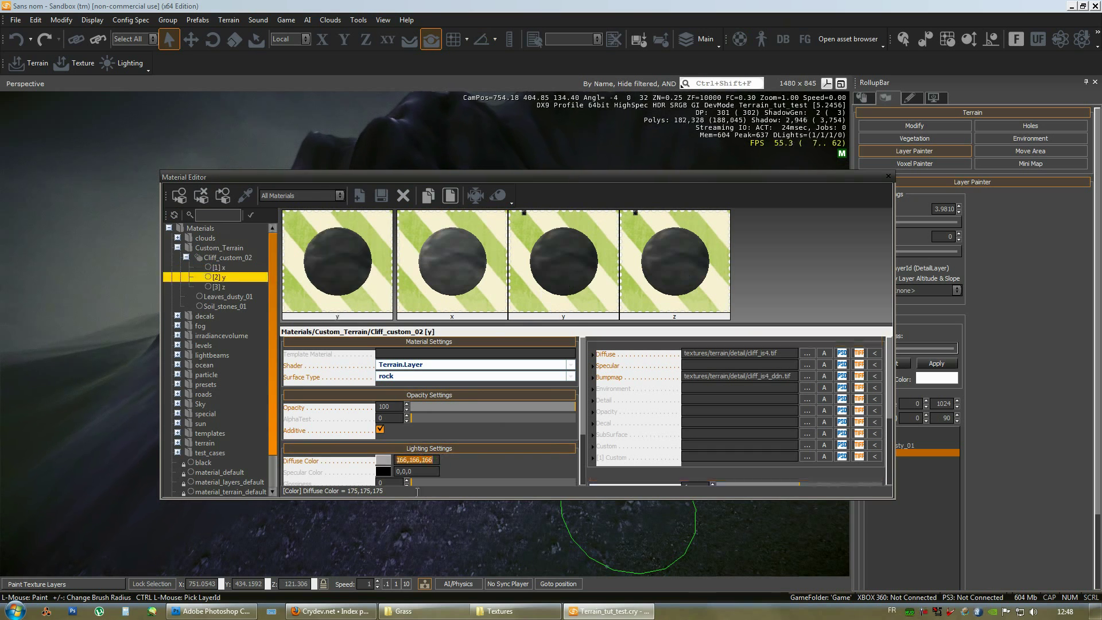
{"action": "key", "text": "ctrl+v"}
{"action": "key", "text": "Return"}
{"action": "left_click", "coordinate": [660, 296]}
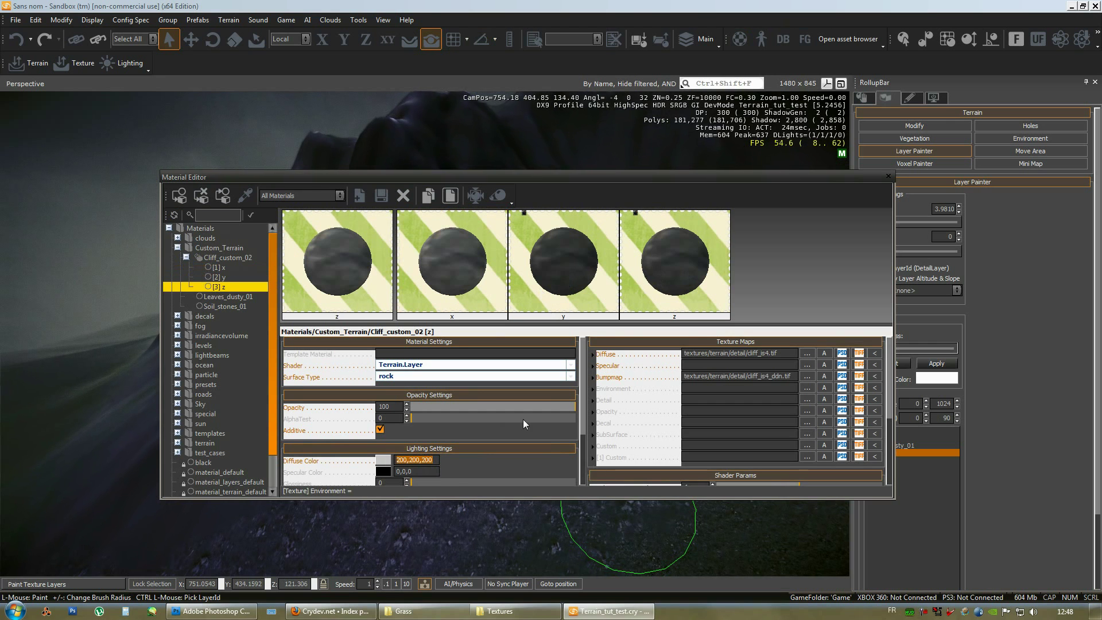
Check the Cliff_custom_02 sub-materials, close the Material Editor and save the level
{"action": "left_click", "coordinate": [556, 263]}
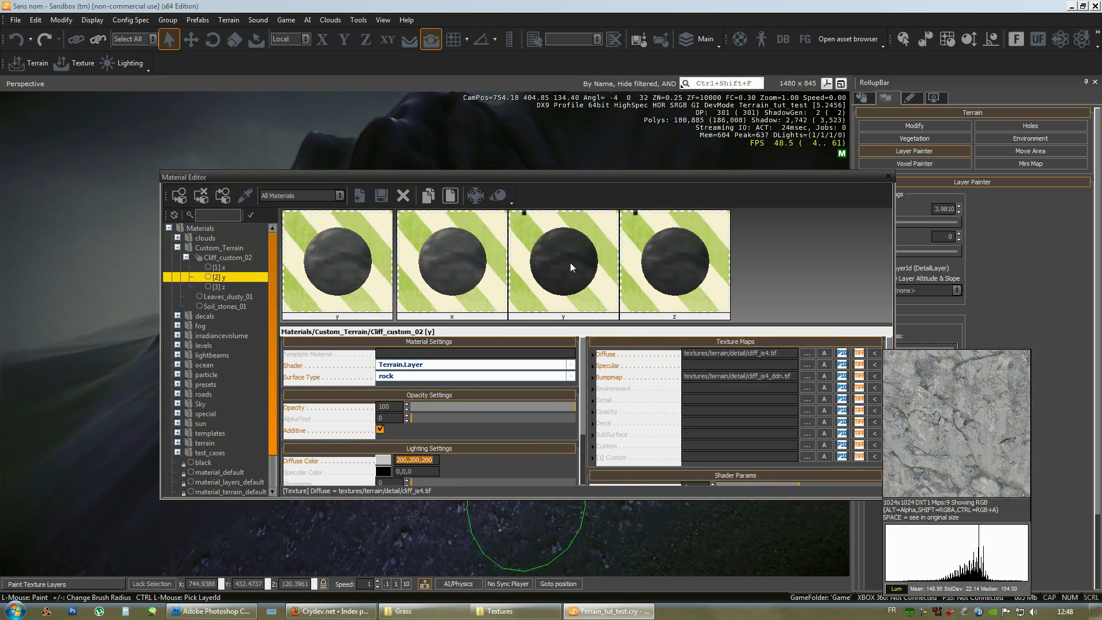
{"action": "left_click", "coordinate": [221, 257]}
{"action": "left_click", "coordinate": [223, 267]}
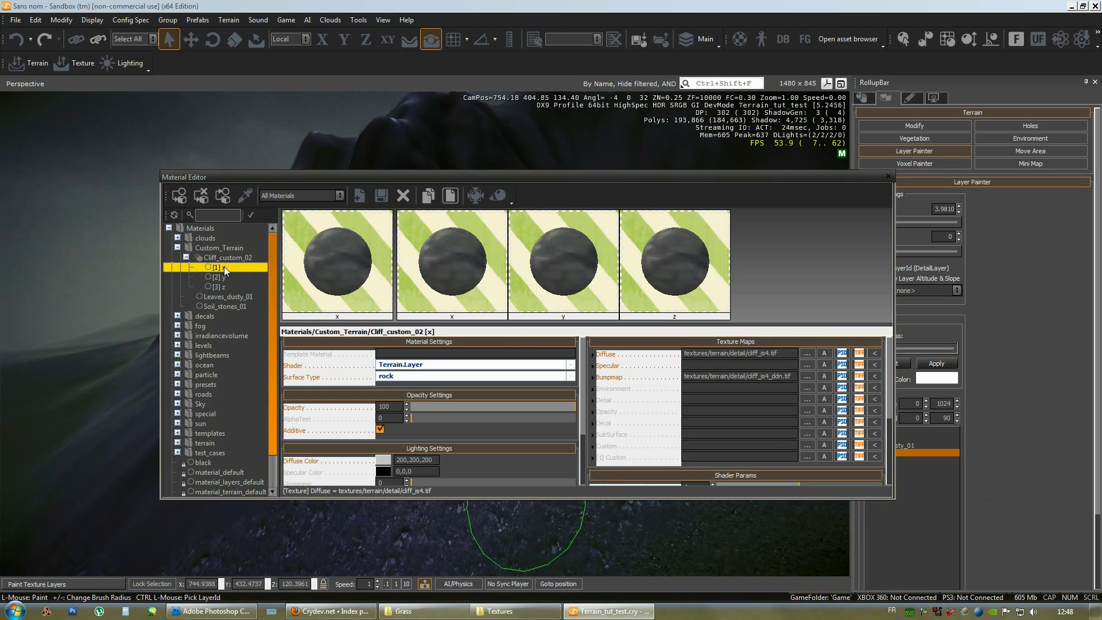
{"action": "left_click", "coordinate": [220, 277]}
{"action": "left_click", "coordinate": [220, 286]}
{"action": "left_click", "coordinate": [225, 258]}
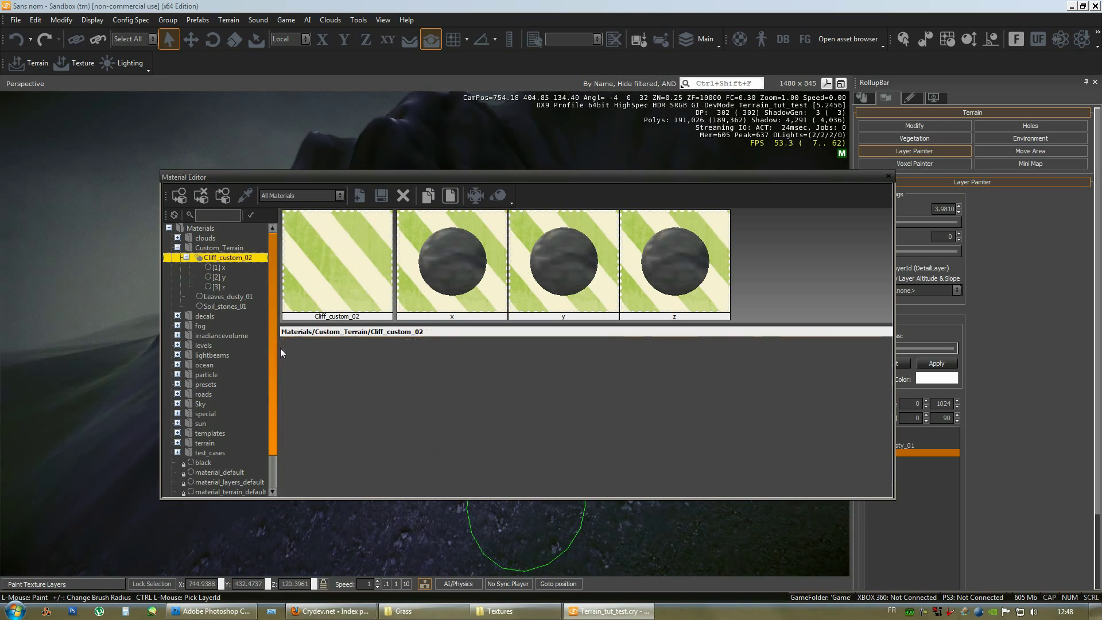
{"action": "left_click", "coordinate": [888, 176]}
{"action": "left_click", "coordinate": [16, 20]}
{"action": "left_click", "coordinate": [32, 67]}
Open the Terrain Texture Layers window to look over the layers and their materials, and close it again
{"action": "right_click_drag", "start_coordinate": [449, 343], "coordinate": [448, 344]}
{"action": "key", "text": "s"}
{"action": "key", "text": "a"}
{"action": "scroll", "coordinate": [449, 348], "scroll_direction": "down", "scroll_amount": 2}
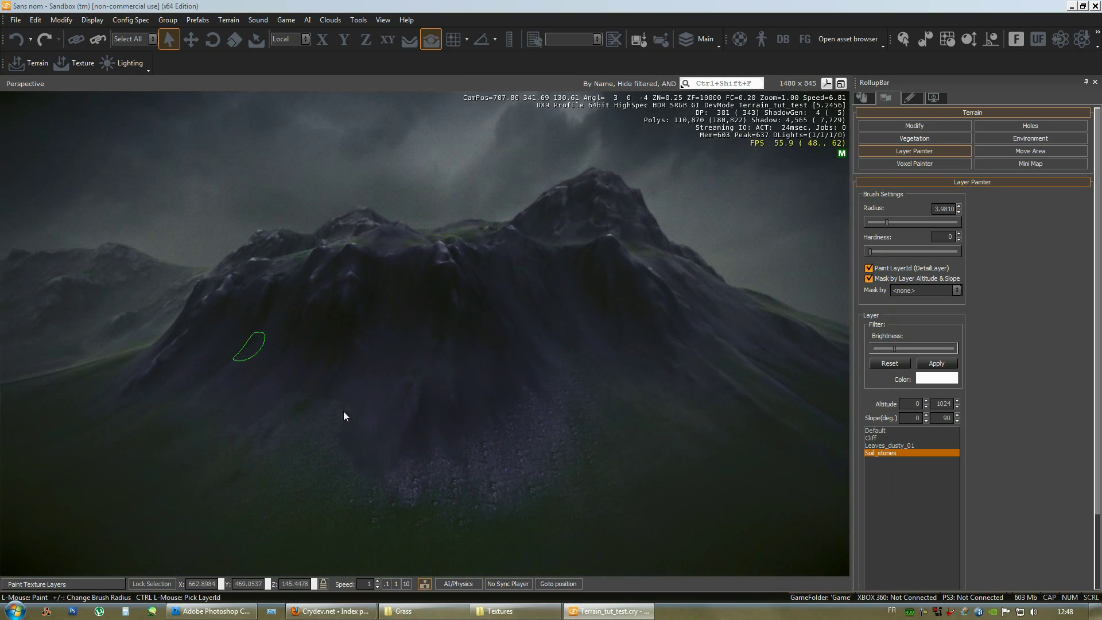
{"action": "left_click", "coordinate": [224, 20]}
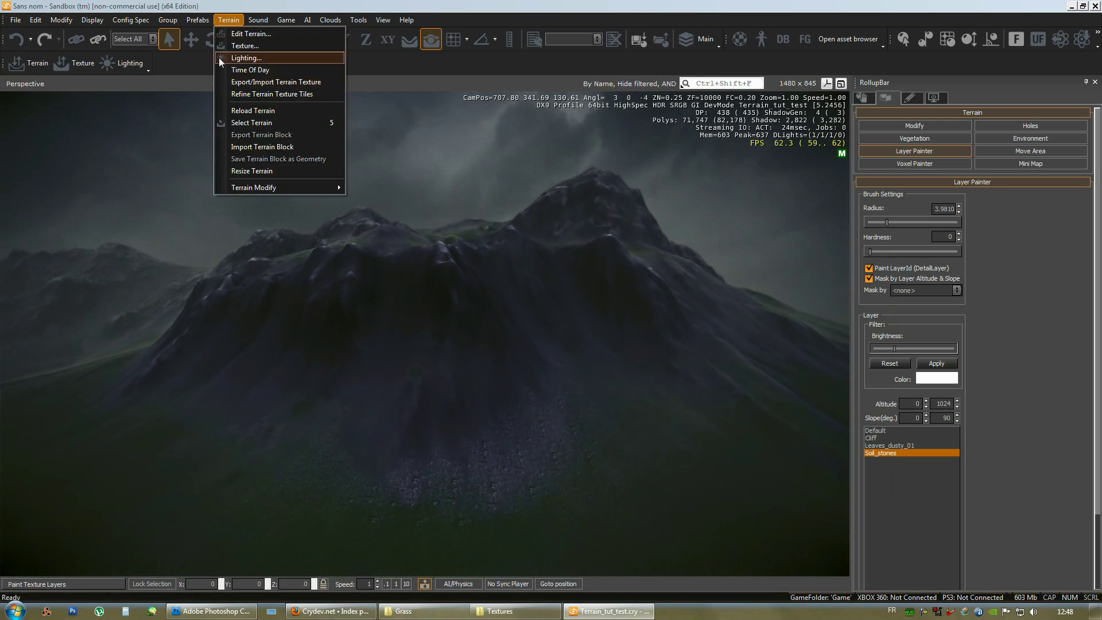
{"action": "left_click", "coordinate": [224, 45]}
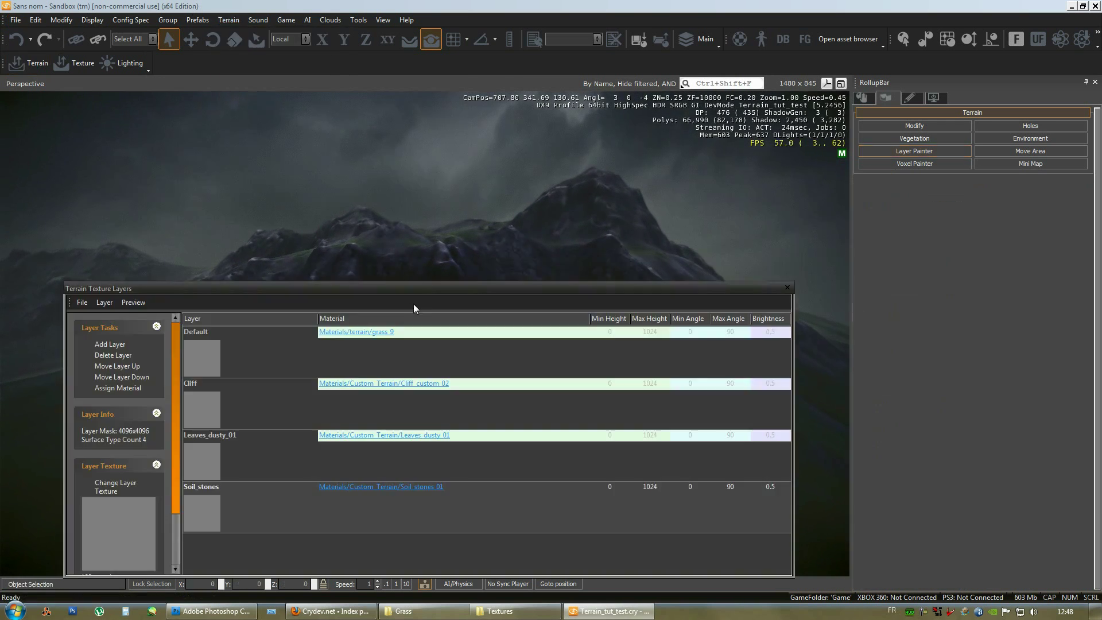
{"action": "left_click", "coordinate": [787, 288]}
Inspect the brightened cliff and the painted stones up close and from a distance
{"action": "scroll", "coordinate": [512, 401], "scroll_direction": "up", "scroll_amount": 3}
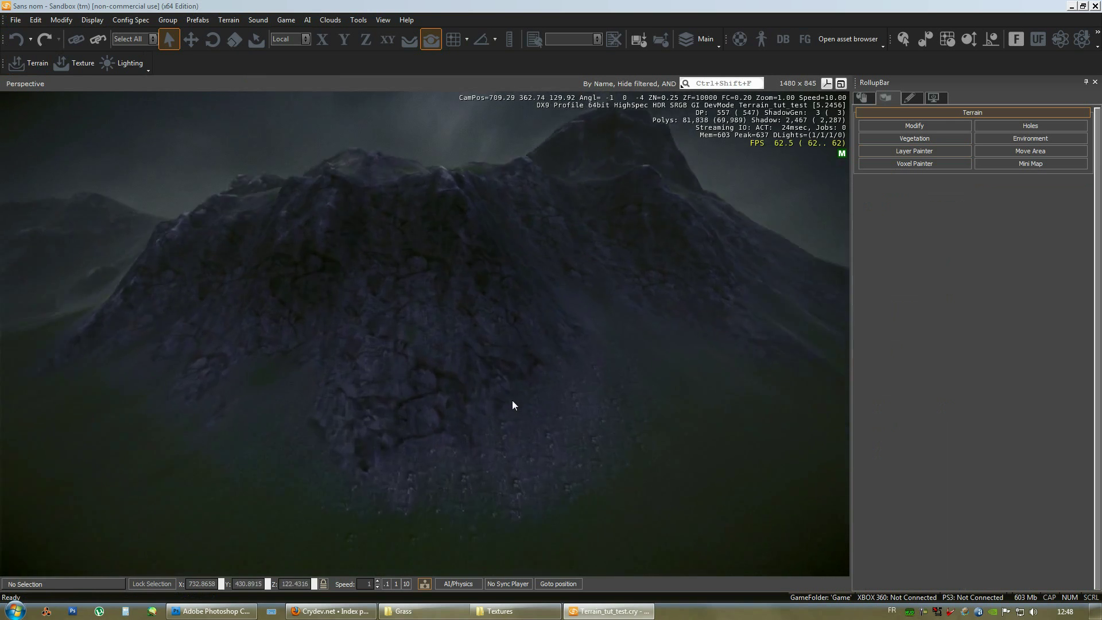
{"action": "scroll", "coordinate": [511, 401], "scroll_direction": "up", "scroll_amount": 4}
{"action": "right_click_drag", "start_coordinate": [507, 400], "coordinate": [621, 346]}
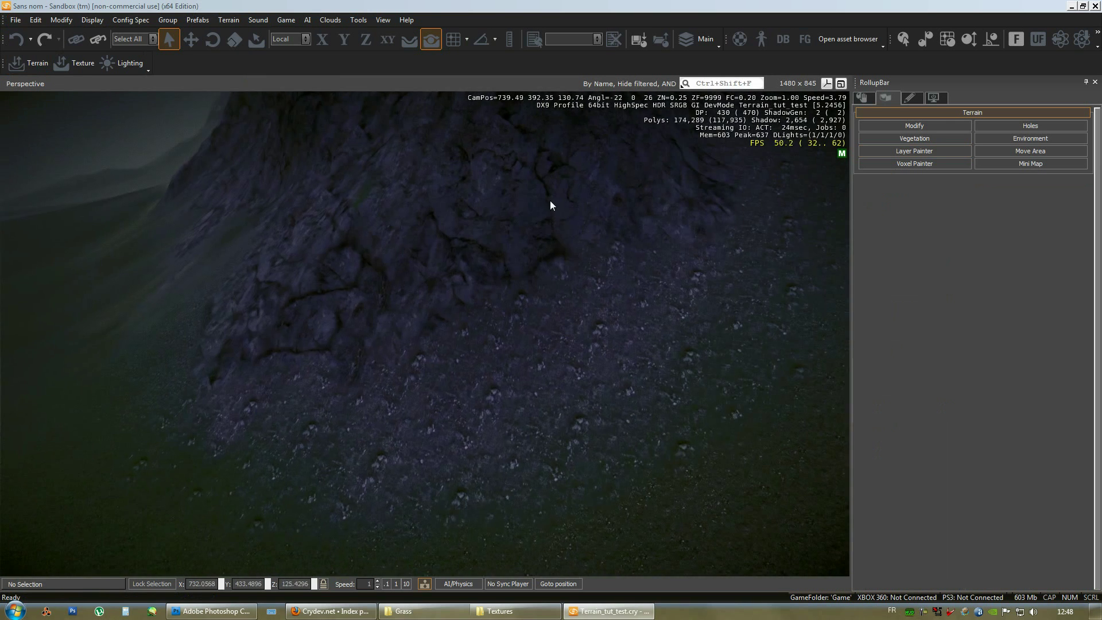
{"action": "right_click_drag", "start_coordinate": [518, 345], "coordinate": [519, 346]}
{"action": "key", "text": "s"}
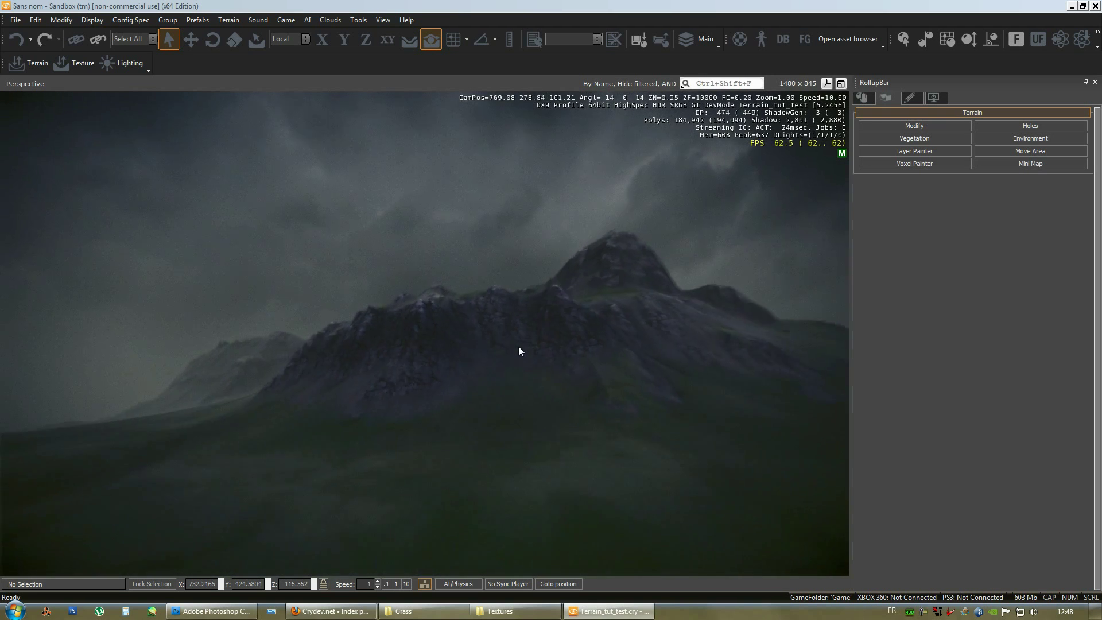
{"action": "scroll", "coordinate": [518, 345], "scroll_direction": "up", "scroll_amount": 5}
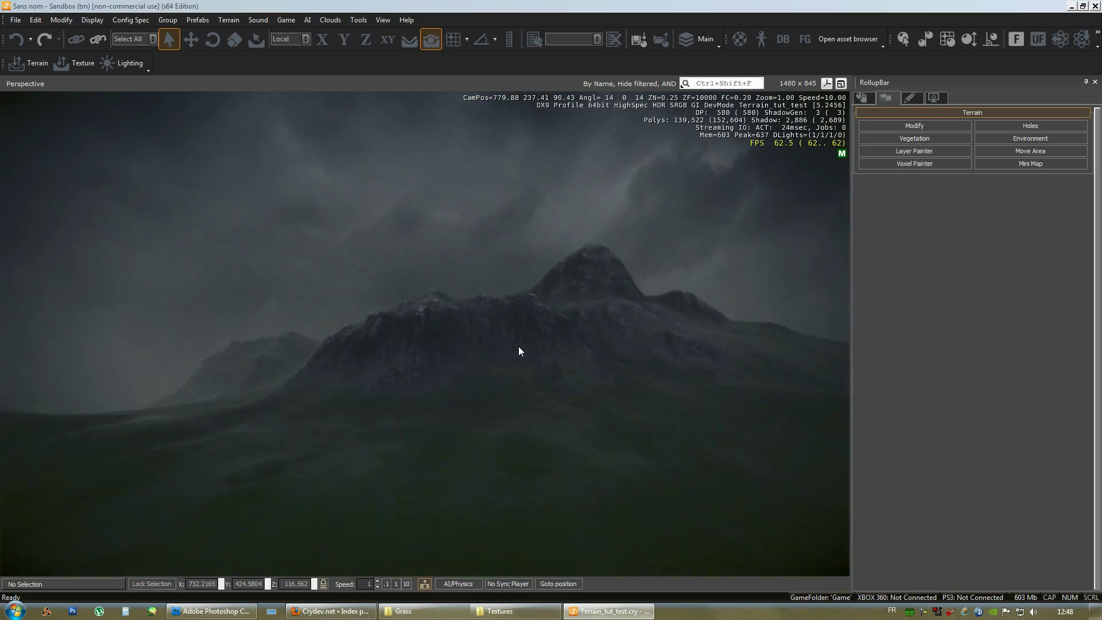
{"action": "key", "text": "w"}
{"action": "right_click_drag", "start_coordinate": [519, 347], "coordinate": [519, 347]}
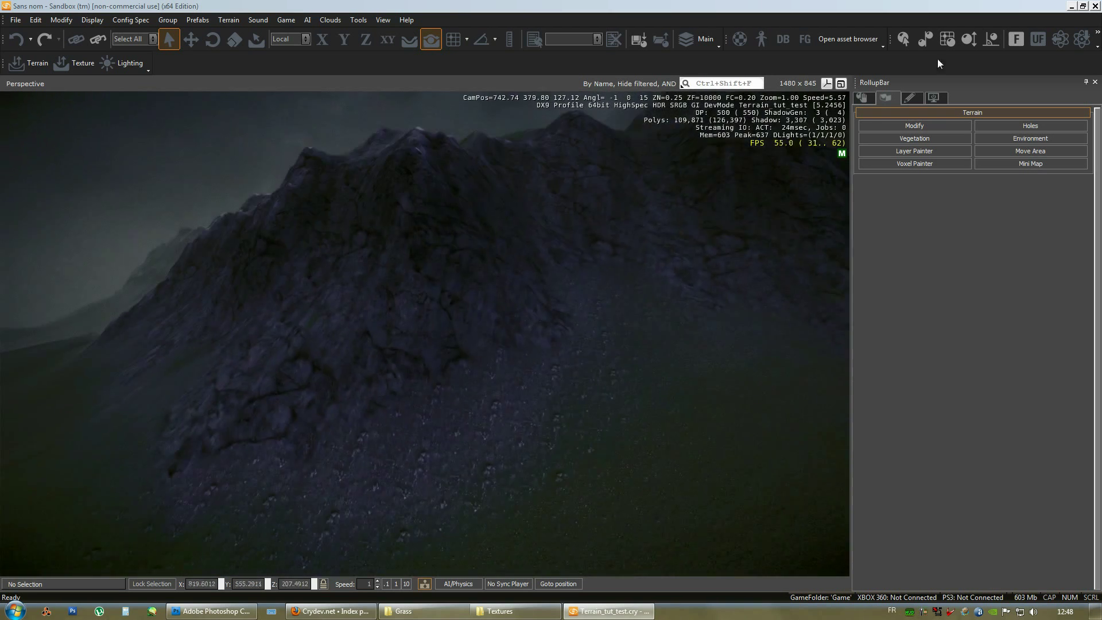
Generate the terrain surface texture at 4096 x 4096
{"action": "left_click", "coordinate": [11, 20]}
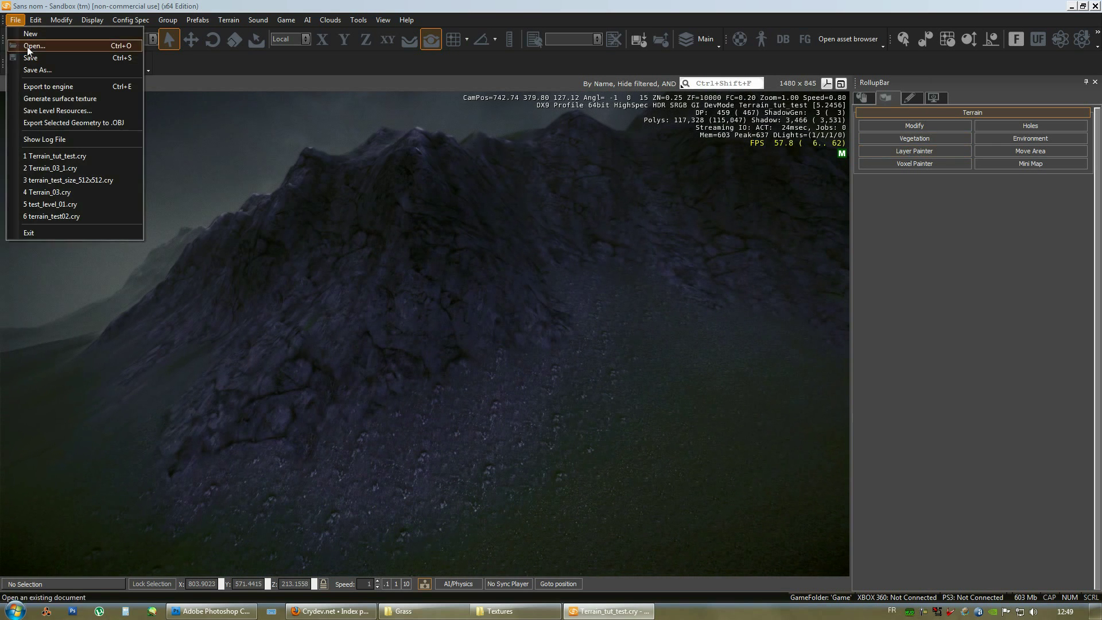
{"action": "left_click", "coordinate": [34, 97]}
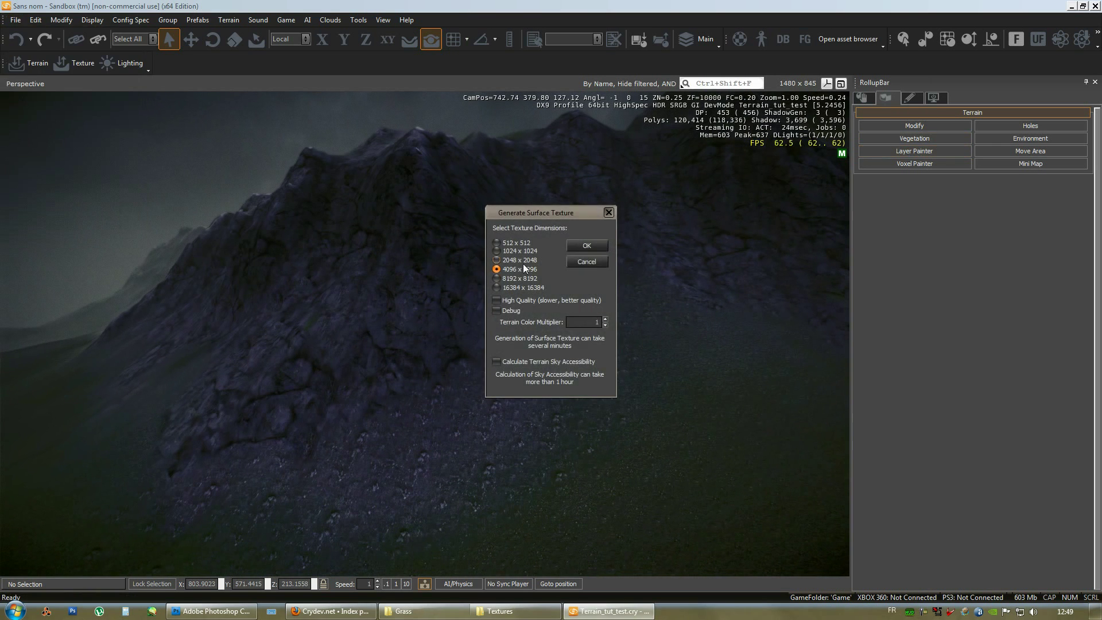
{"action": "left_click", "coordinate": [586, 245]}
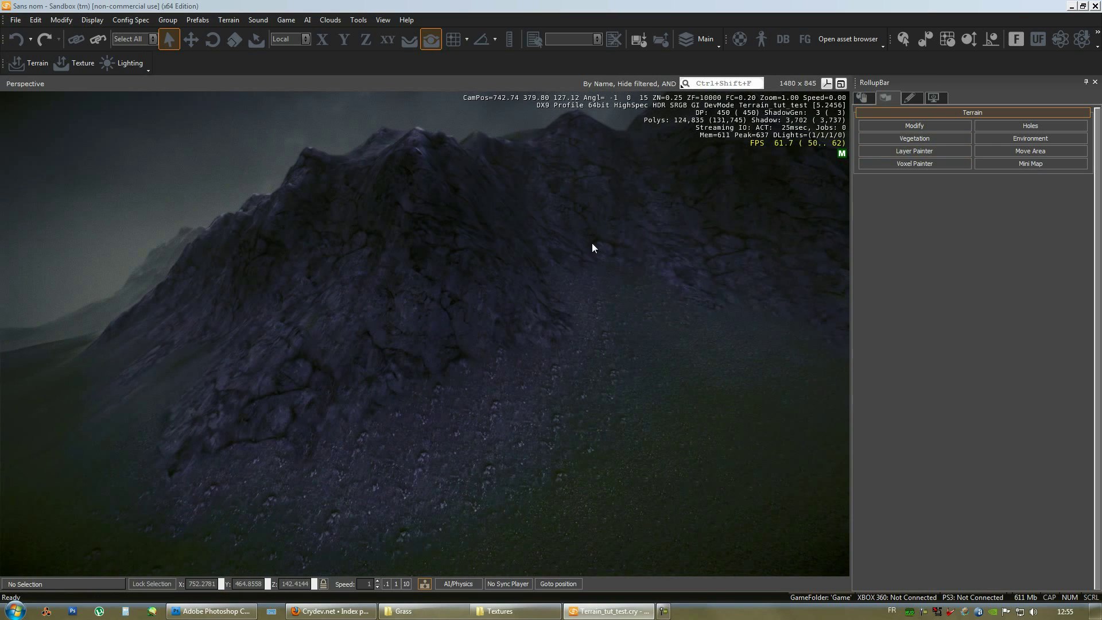
{"action": "right_click_drag", "start_coordinate": [591, 243], "coordinate": [573, 246]}
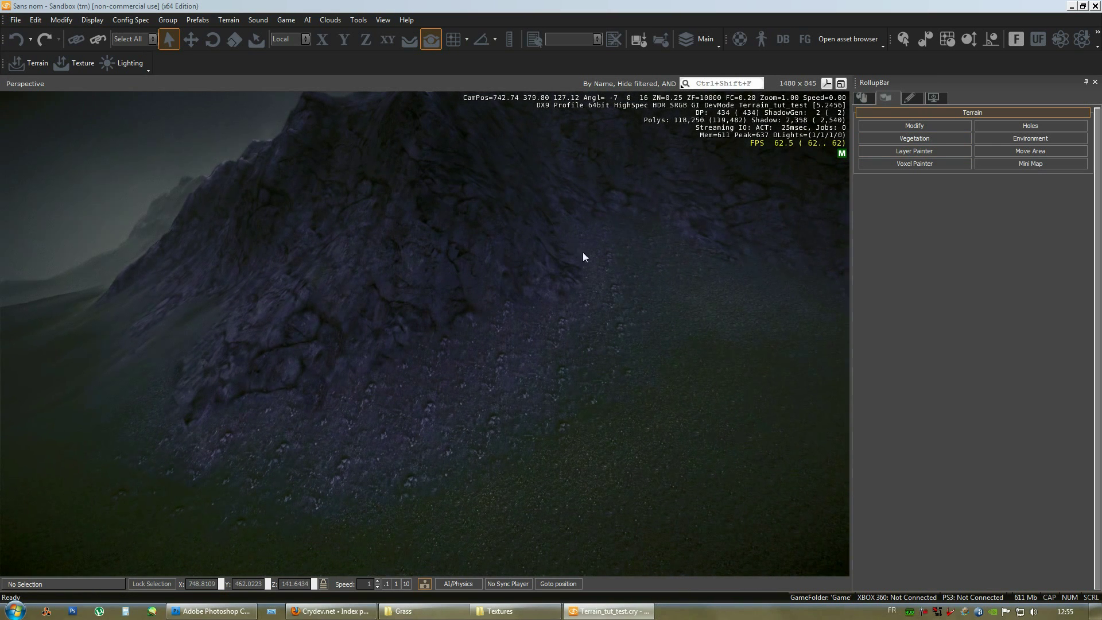
Examine from several angles how the painted stones blend the cliff base into the surrounding grass
{"action": "right_click_drag", "start_coordinate": [583, 252], "coordinate": [582, 291]}
{"action": "right_click_drag", "start_coordinate": [356, 384], "coordinate": [319, 421]}
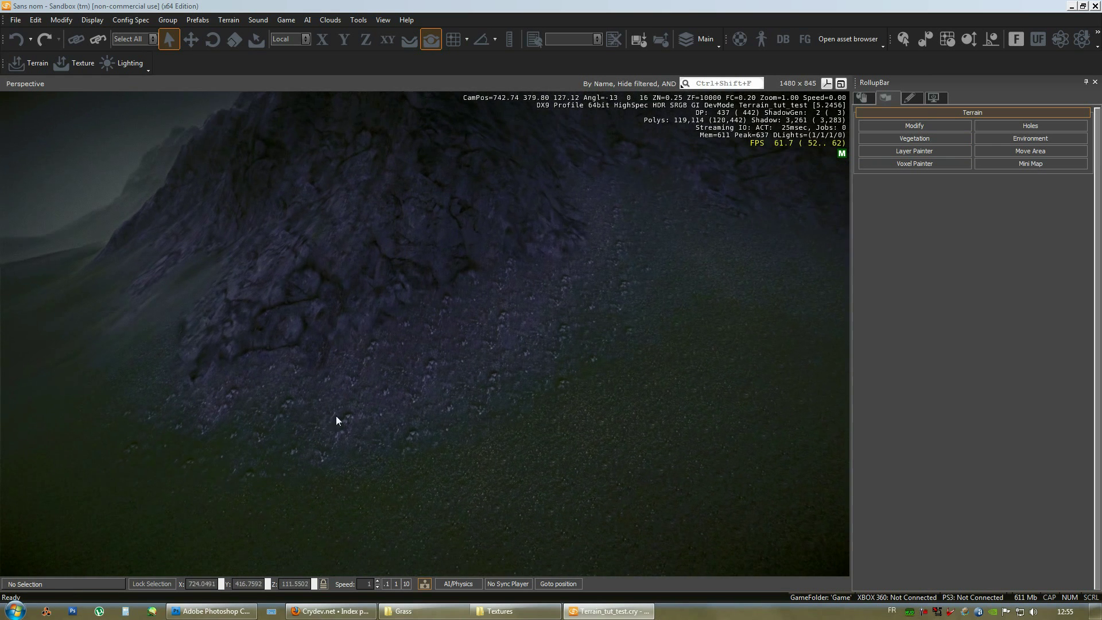
{"action": "right_click_drag", "start_coordinate": [338, 378], "coordinate": [401, 410]}
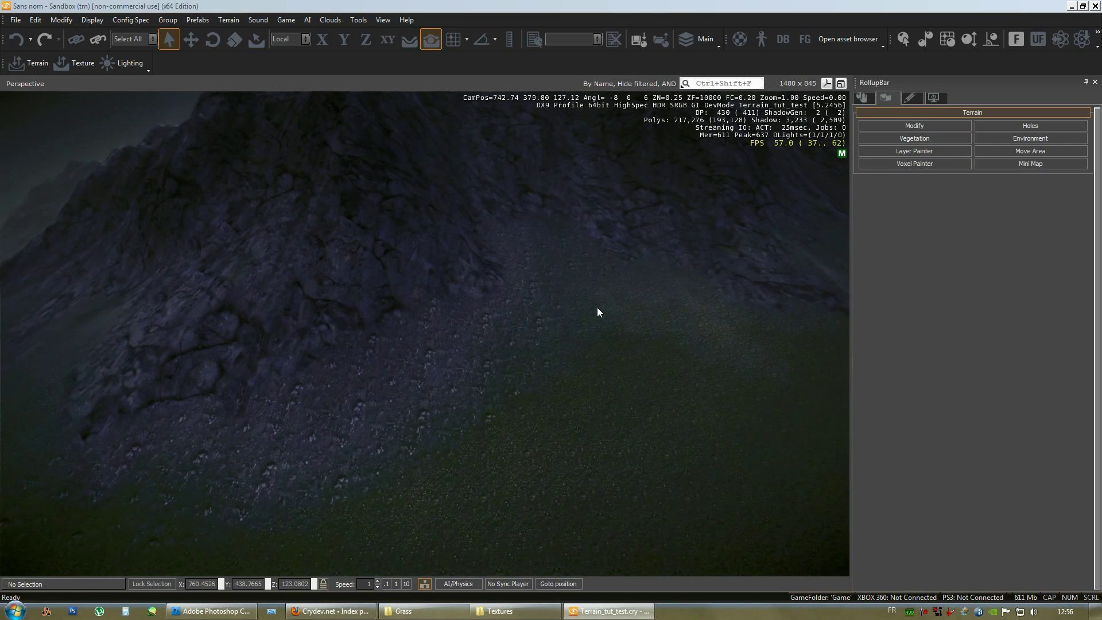
{"action": "key", "text": "a"}
{"action": "right_click_drag", "start_coordinate": [597, 307], "coordinate": [590, 308]}
{"action": "key", "text": "s"}
{"action": "key", "text": "d"}
{"action": "key", "text": "w"}
{"action": "key", "text": "s"}
{"action": "key", "text": "d"}
{"action": "key", "text": "w"}
{"action": "key", "text": "a"}
{"action": "key", "text": "s"}
{"action": "key", "text": "d"}
{"action": "key", "text": "w"}
{"action": "key", "text": "w"}
{"action": "right_click_drag", "start_coordinate": [510, 312], "coordinate": [260, 346]}
{"action": "right_click_drag", "start_coordinate": [437, 418], "coordinate": [437, 419]}
{"action": "key", "text": "s"}
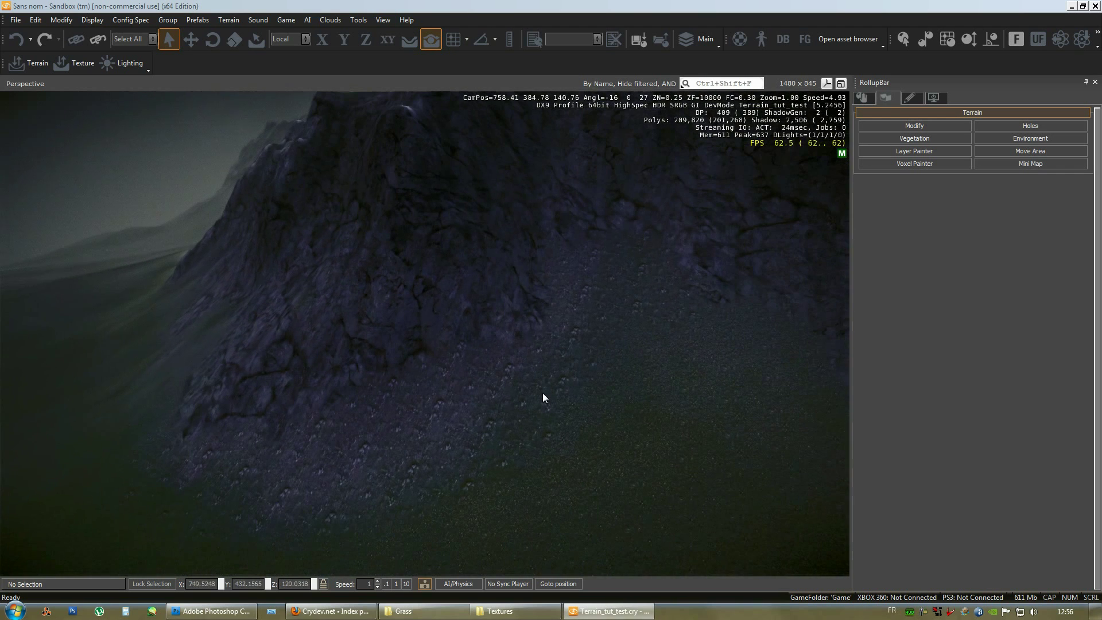
Fly away from the cliff to the lower, leaf-strewn dirt ground and examine its surface texture up close
{"action": "key", "text": "w"}
{"action": "right_click_drag", "start_coordinate": [474, 368], "coordinate": [474, 369]}
{"action": "key", "text": "s"}
{"action": "mouse_move", "coordinate": [399, 408]}
{"action": "right_mouse_down"}
{"action": "mouse_move", "coordinate": [453, 413]}
{"action": "mouse_move", "coordinate": [412, 405]}
{"action": "mouse_move", "coordinate": [385, 416]}
{"action": "mouse_move", "coordinate": [412, 405]}
{"action": "right_mouse_up"}
{"action": "key", "text": "w"}
{"action": "key", "text": "w"}
{"action": "key", "text": "w"}
{"action": "key", "text": "w"}
{"action": "key", "text": "w"}
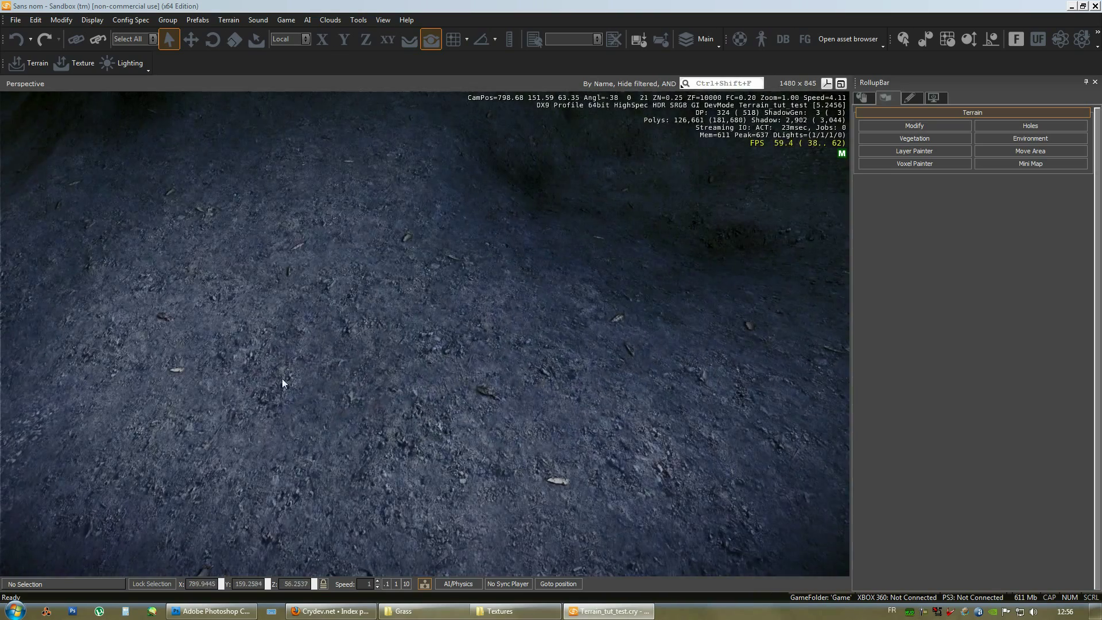
Return to the cliff base and examine the painted stones and their transition into the grass at close range
{"action": "right_click_drag", "start_coordinate": [520, 360], "coordinate": [522, 364]}
{"action": "key", "text": "w"}
{"action": "key", "text": "w"}
{"action": "right_click_drag", "start_coordinate": [418, 390], "coordinate": [490, 410]}
{"action": "right_click_drag", "start_coordinate": [736, 373], "coordinate": [746, 302]}
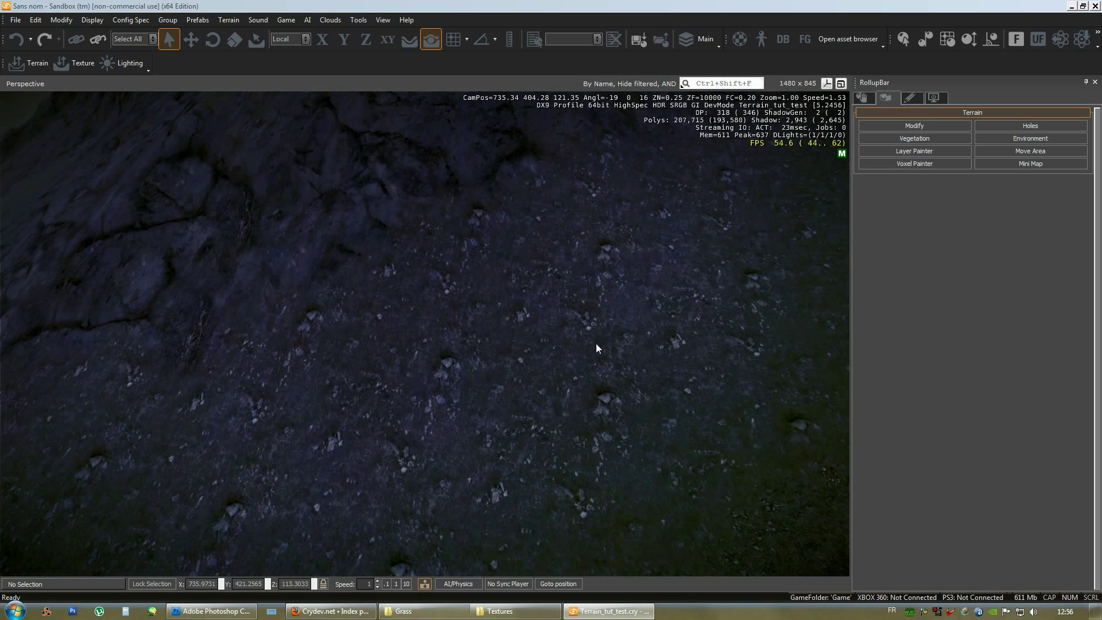
{"action": "right_click_drag", "start_coordinate": [593, 331], "coordinate": [593, 329]}
{"action": "key", "text": "w"}
{"action": "right_click_drag", "start_coordinate": [566, 263], "coordinate": [434, 373]}
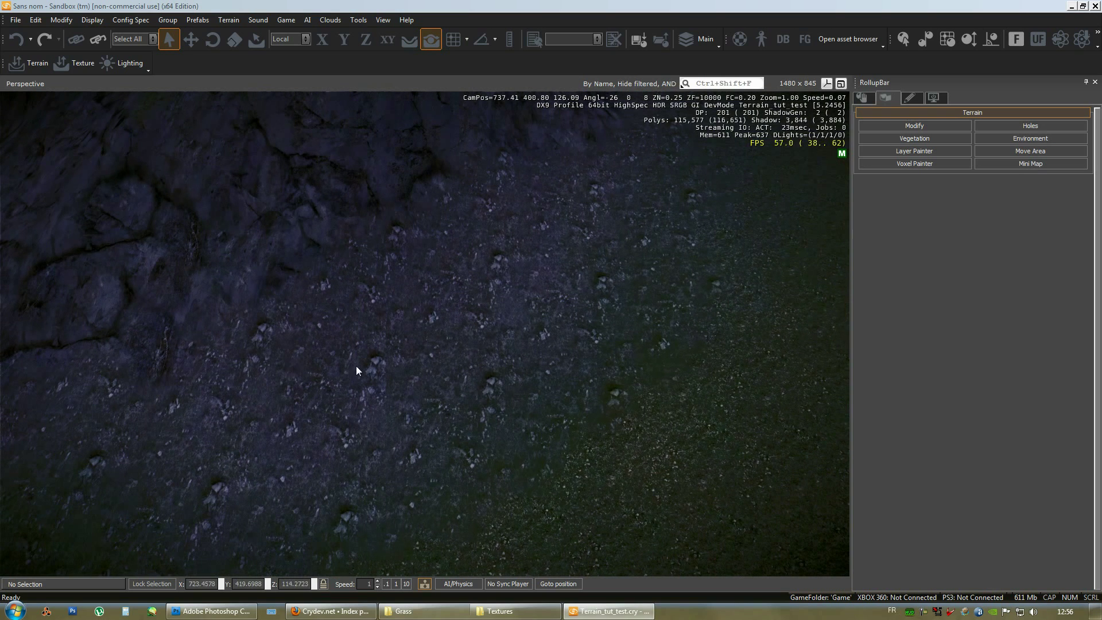
Move down onto the stony slope and enter game mode to view the stones from player height
{"action": "right_click_drag", "start_coordinate": [531, 355], "coordinate": [531, 359]}
{"action": "key", "text": "w"}
{"action": "key", "text": "s"}
{"action": "key", "text": "w"}
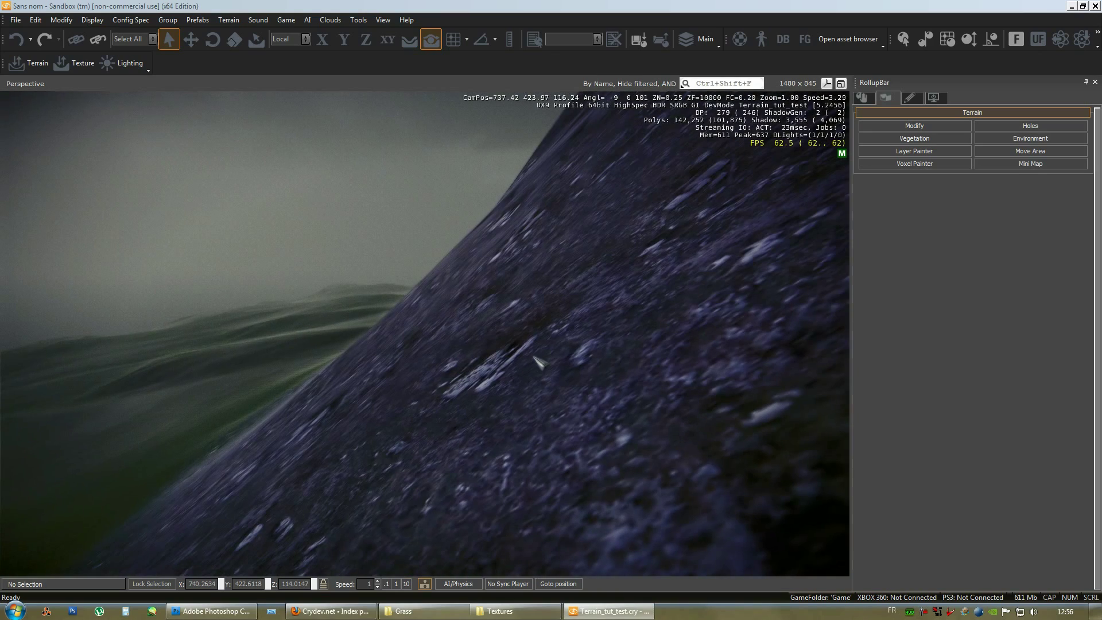
{"action": "key", "text": "ctrl+g"}
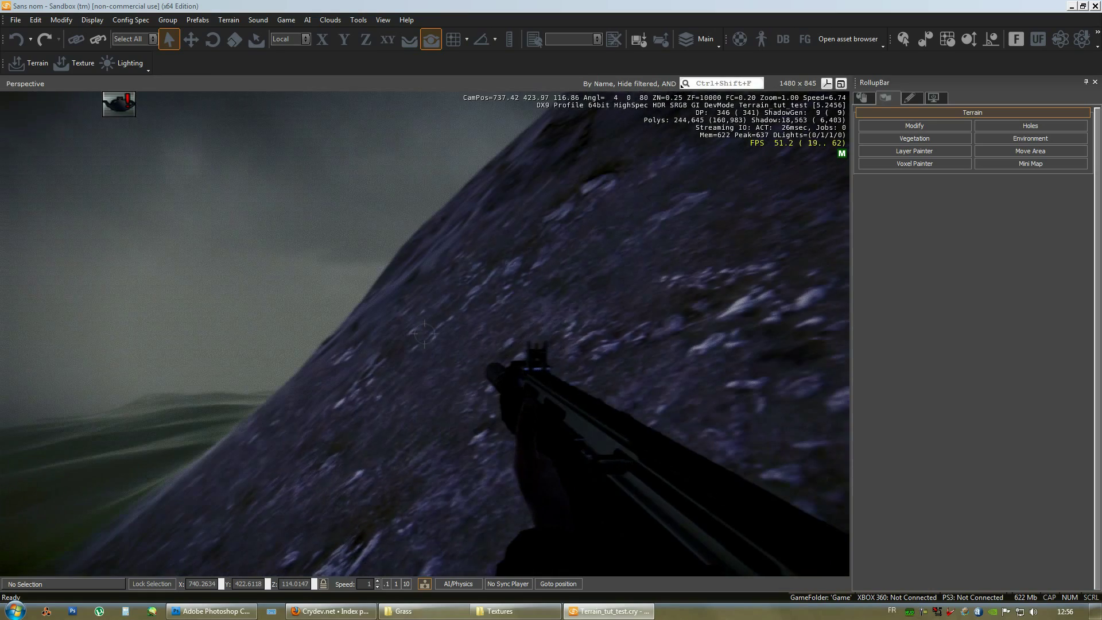
{"action": "key", "text": "s"}
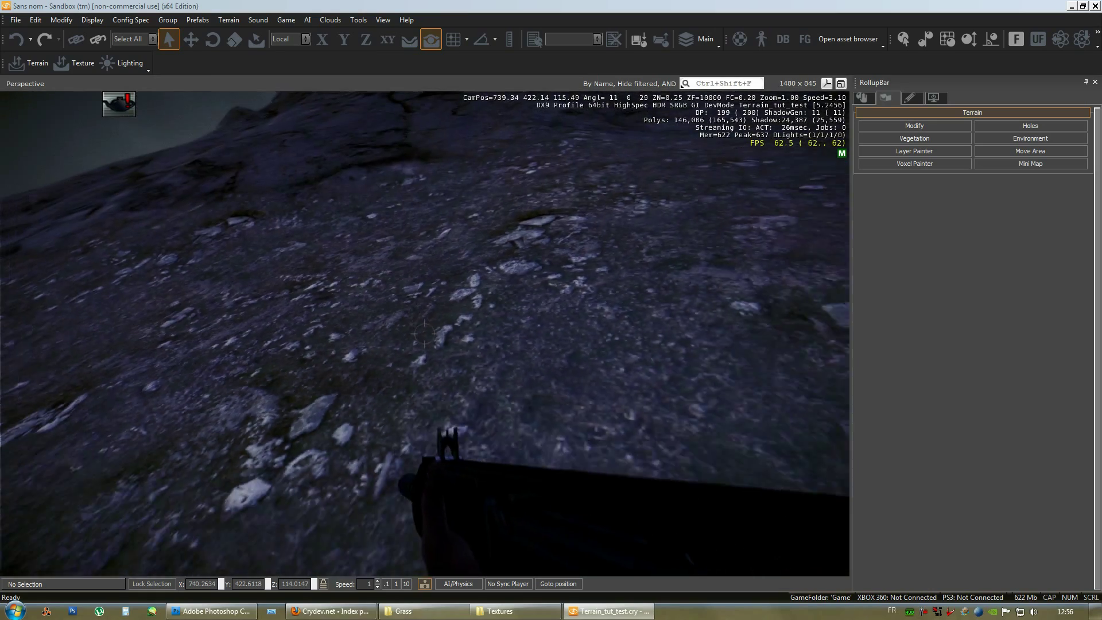